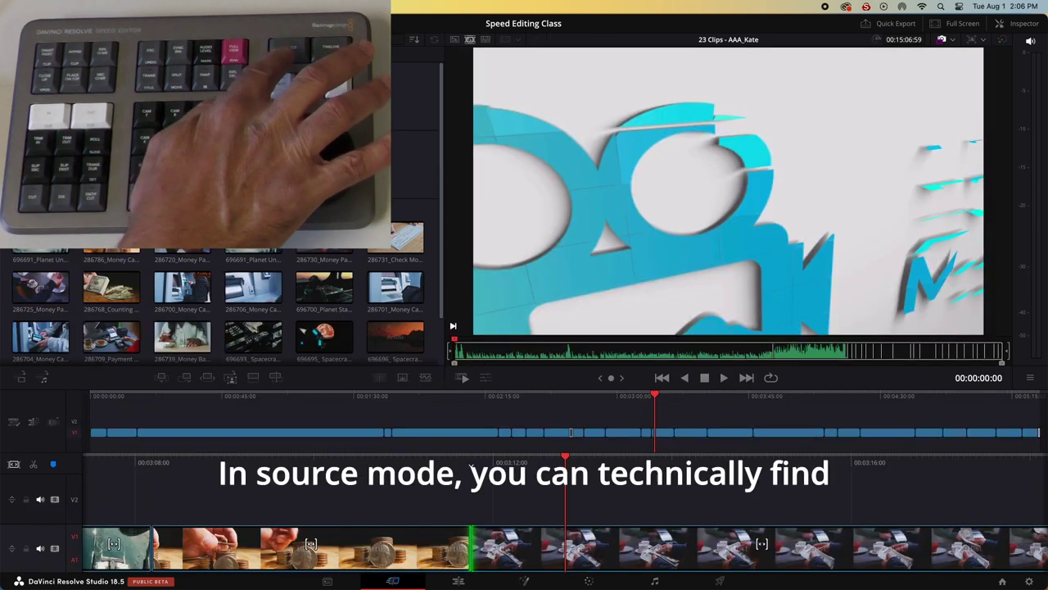
Step: Preview the media pool clips one by one, from the Storeyville episode through the money and spacecraft footage
{"action": "key", "text": "v"}
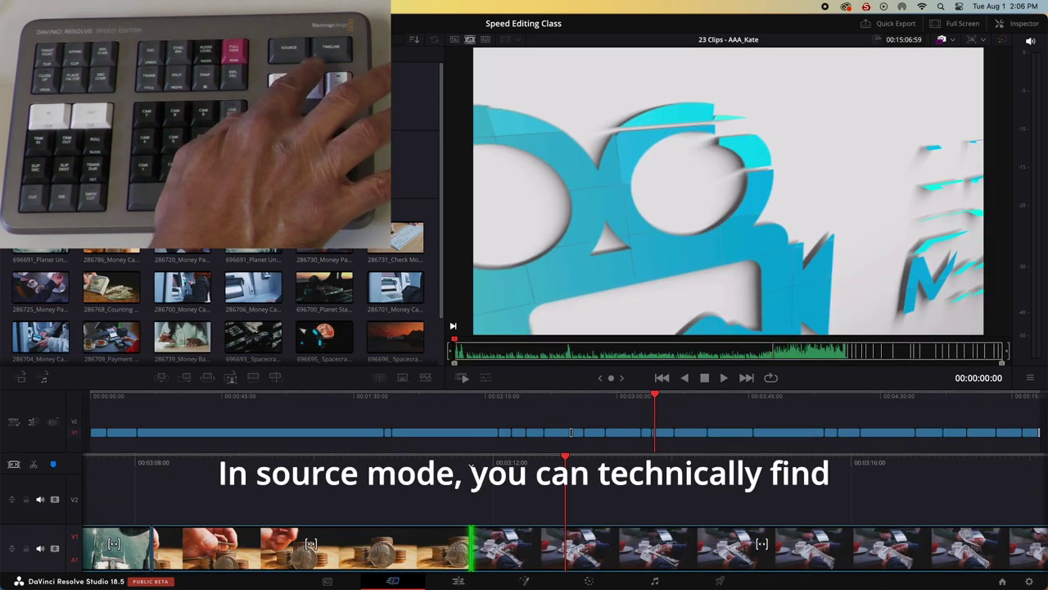
{"action": "left_click", "coordinate": [36, 104]}
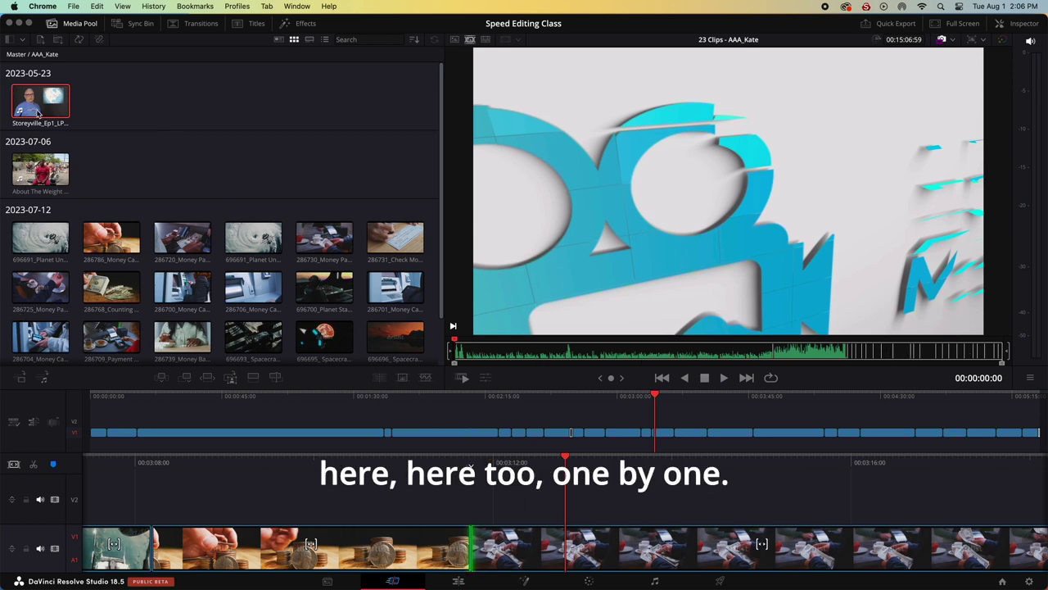
{"action": "left_click", "coordinate": [37, 113]}
{"action": "left_click", "coordinate": [42, 187]}
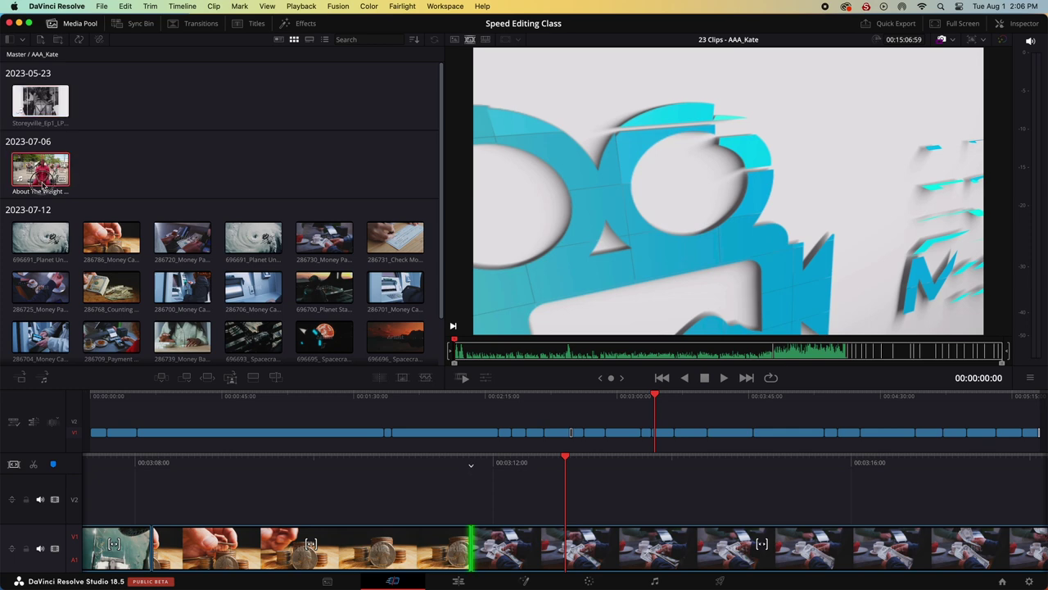
{"action": "left_click", "coordinate": [57, 250]}
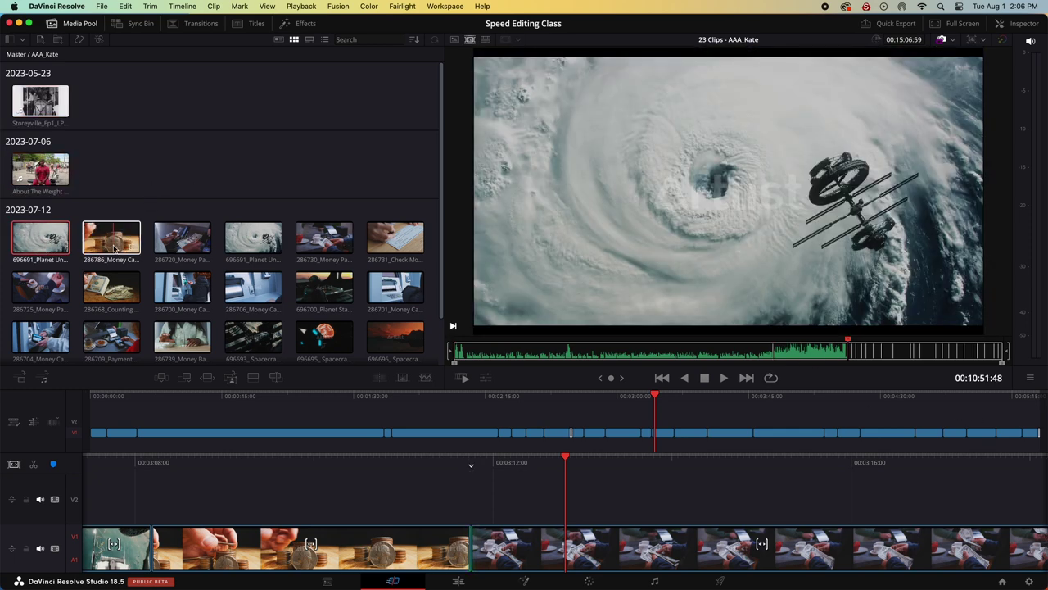
{"action": "left_click", "coordinate": [111, 242]}
{"action": "left_click", "coordinate": [193, 246]}
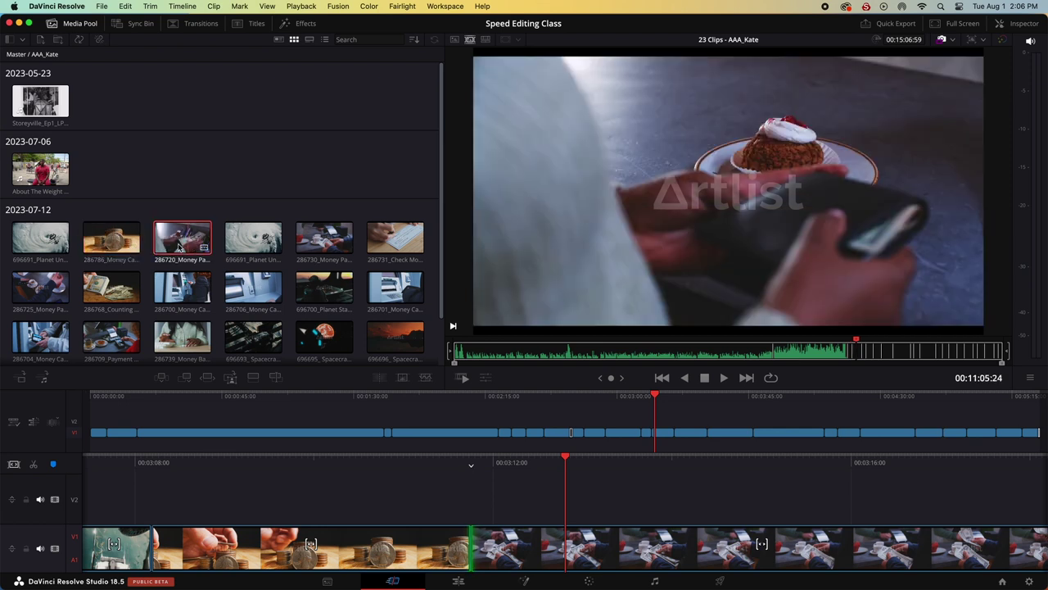
{"action": "left_click", "coordinate": [410, 340]}
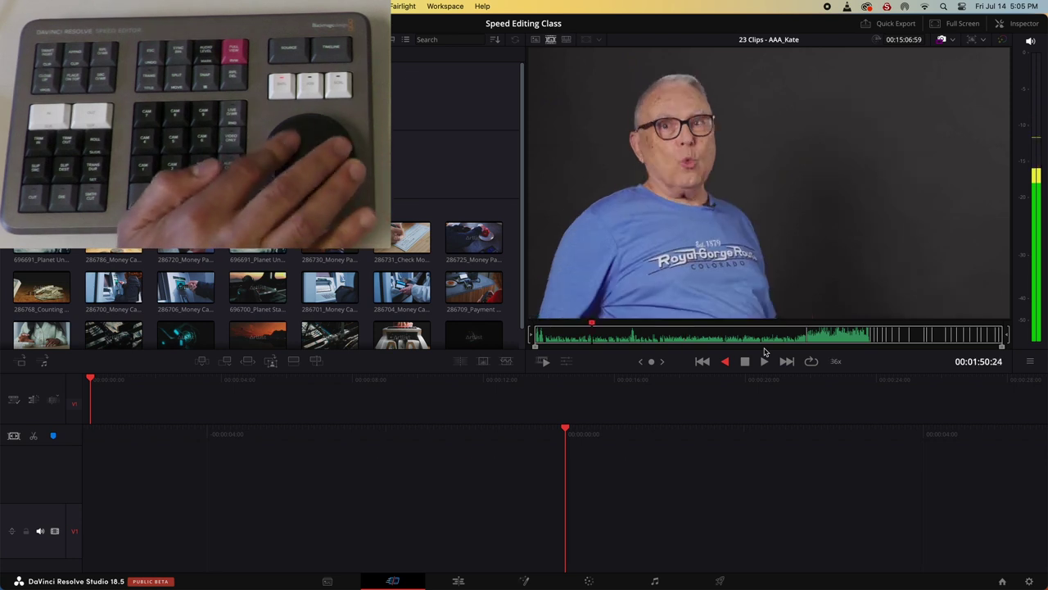
Step: Shuttle through the source tape and mark the seated interview from 00:06:06:50 to 00:08:20:37
{"action": "key", "text": "l"}
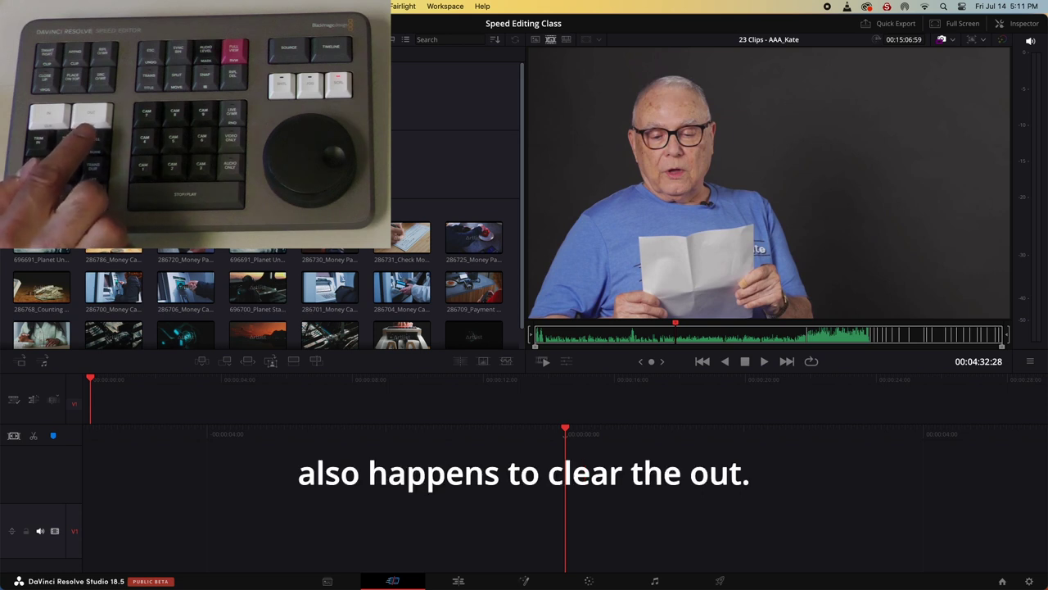
{"action": "scroll", "coordinate": [769, 334], "scroll_direction": "down", "scroll_amount": 10}
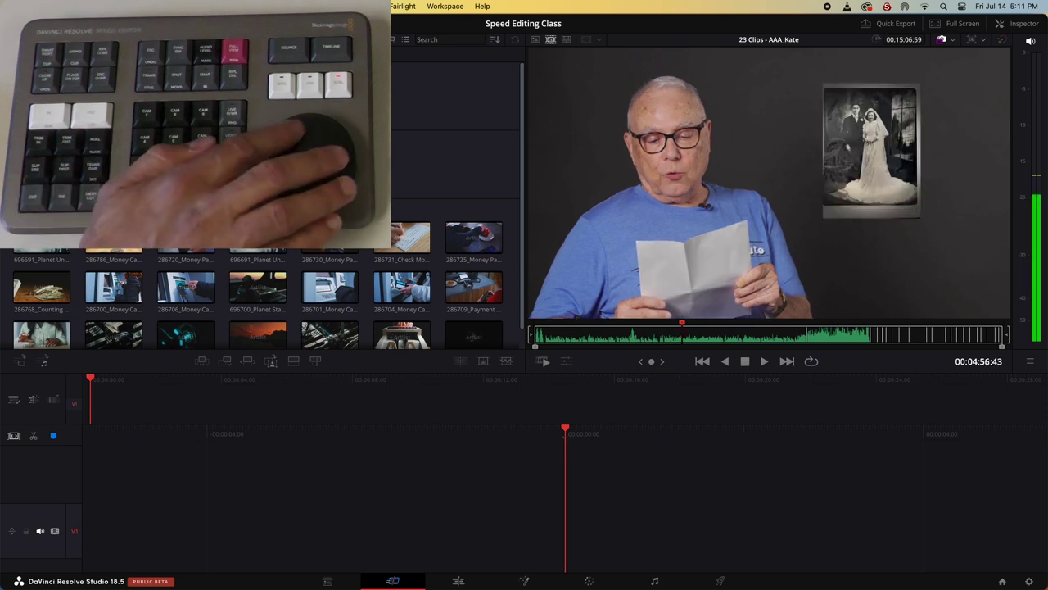
{"action": "scroll", "coordinate": [769, 334], "scroll_direction": "down", "scroll_amount": 10}
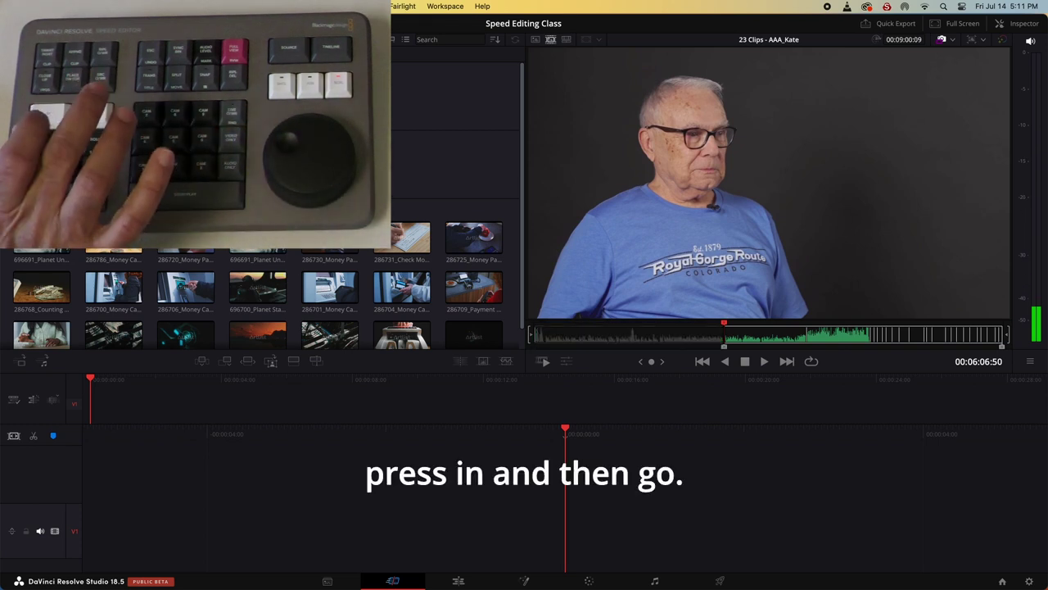
{"action": "scroll", "coordinate": [769, 334], "scroll_direction": "right", "scroll_amount": 5}
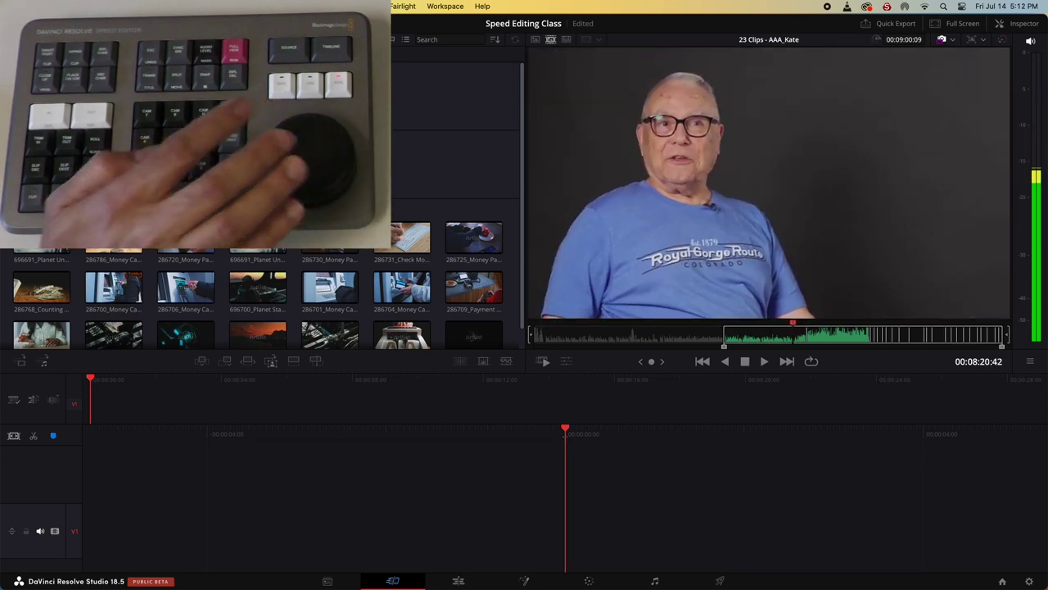
{"action": "key", "text": "o"}
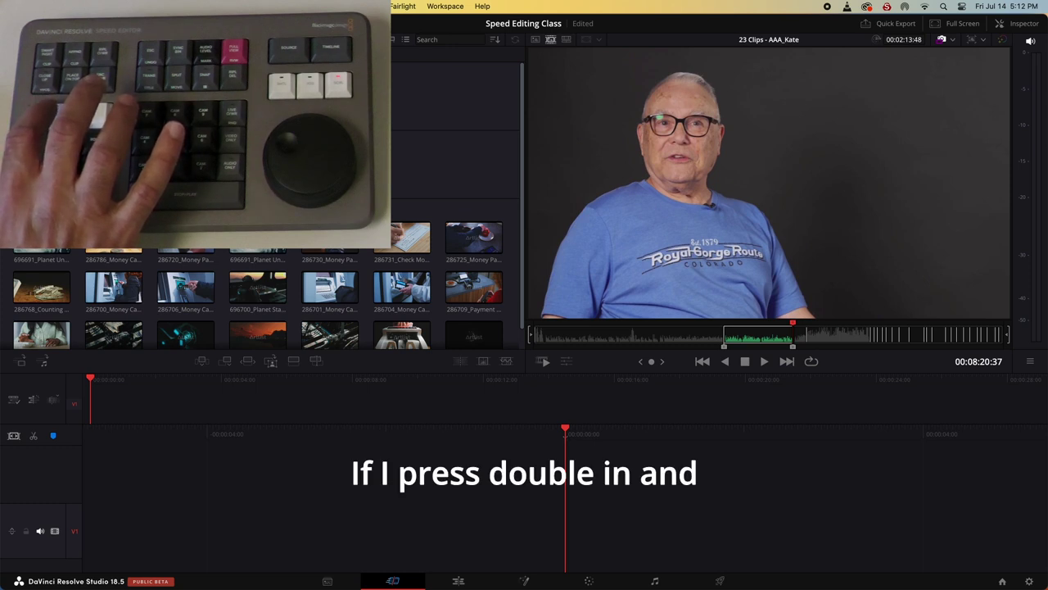
Step: Clear both the in and out points from the source tape
{"action": "key", "text": "alt+i"}
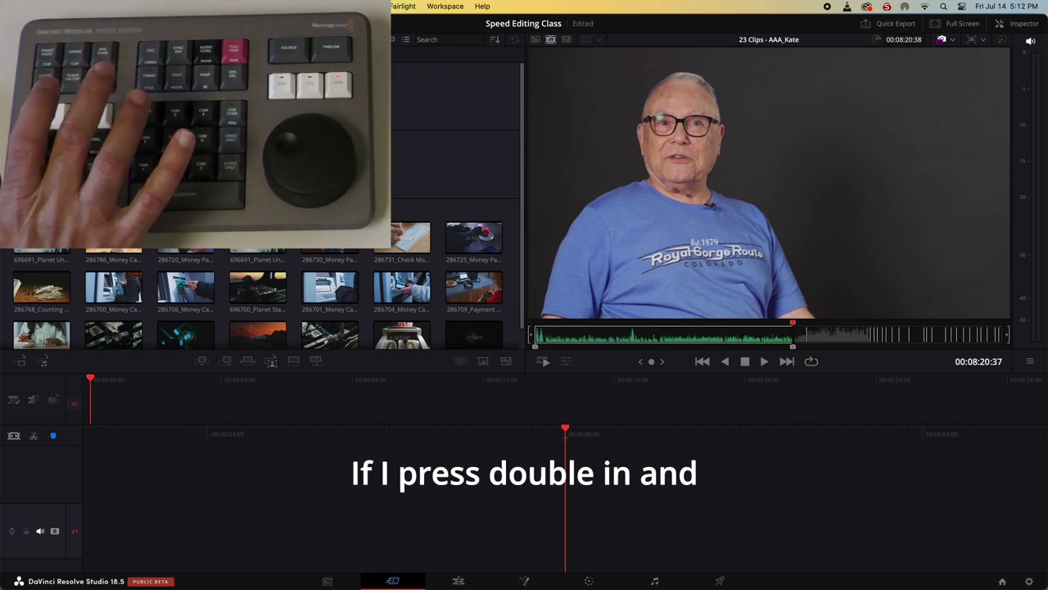
{"action": "key", "text": "alt+o"}
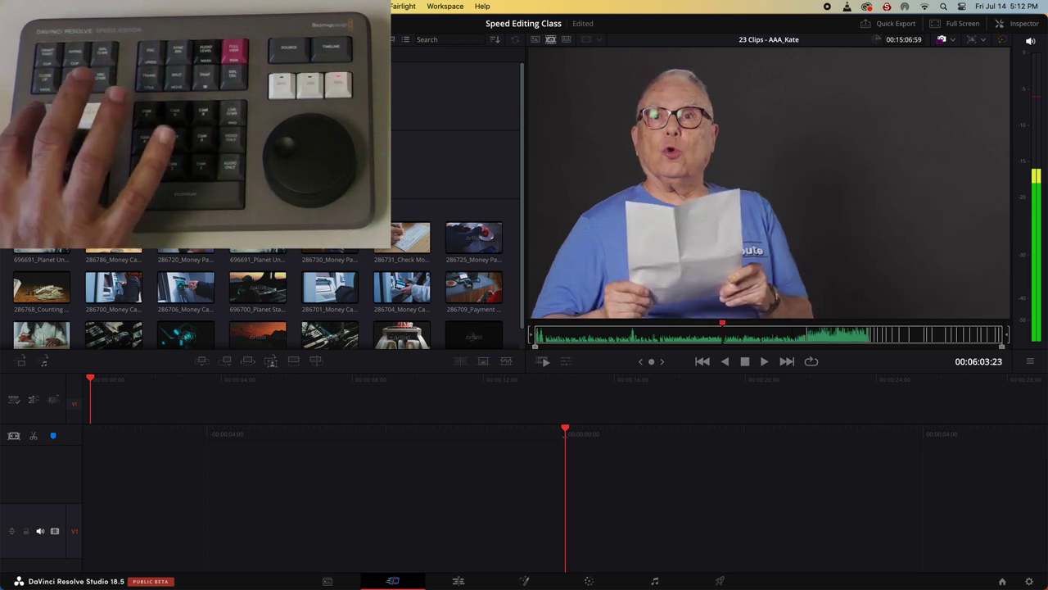
Step: Mark the source tape from 00:06:03:23 to 00:08:23:05 and smart insert that interview section into the empty timeline
{"action": "key", "text": "i"}
{"action": "scroll", "coordinate": [770, 334], "scroll_direction": "right", "scroll_amount": 10}
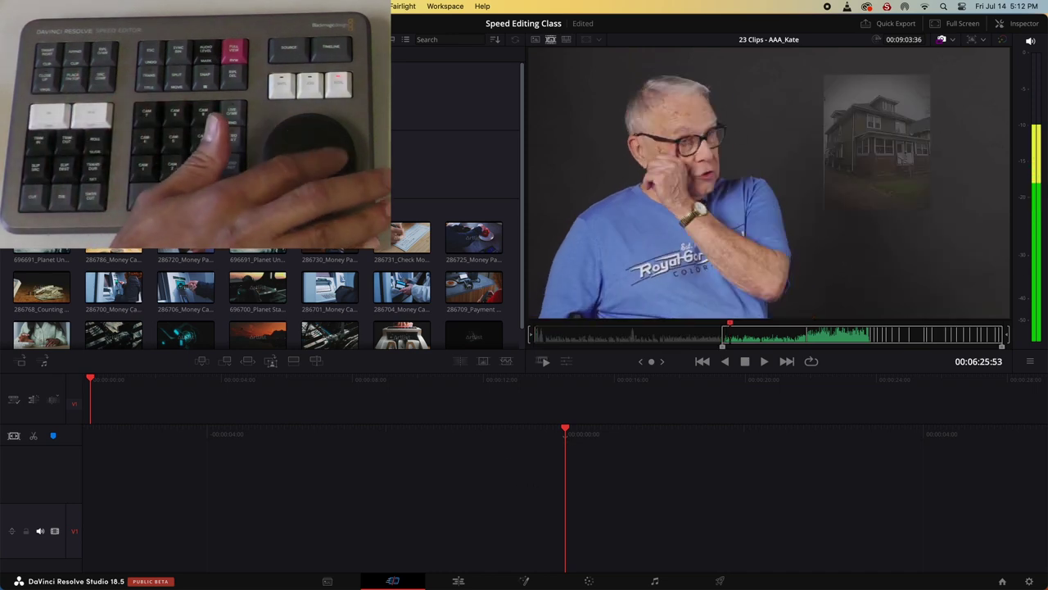
{"action": "scroll", "coordinate": [769, 334], "scroll_direction": "right", "scroll_amount": 2}
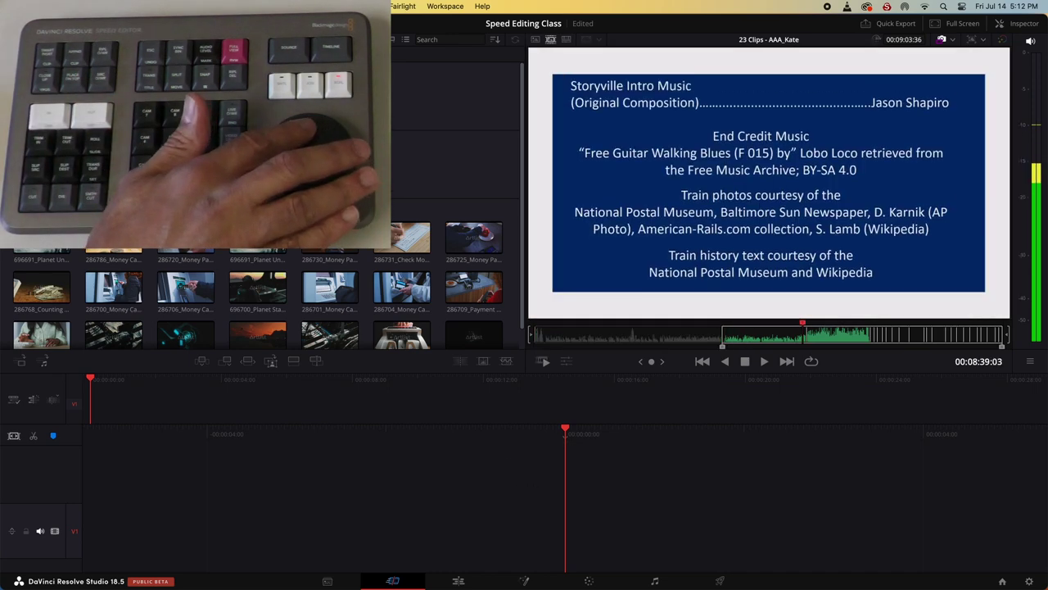
{"action": "scroll", "coordinate": [769, 334], "scroll_direction": "left", "scroll_amount": 5}
{"action": "scroll", "coordinate": [769, 334], "scroll_direction": "right", "scroll_amount": 3}
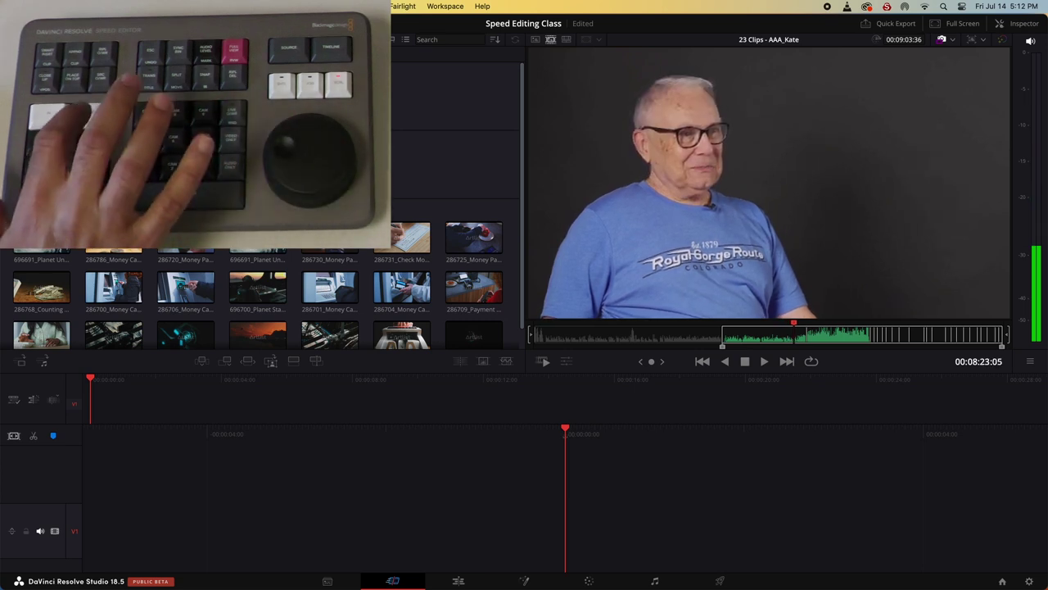
{"action": "key", "text": "o"}
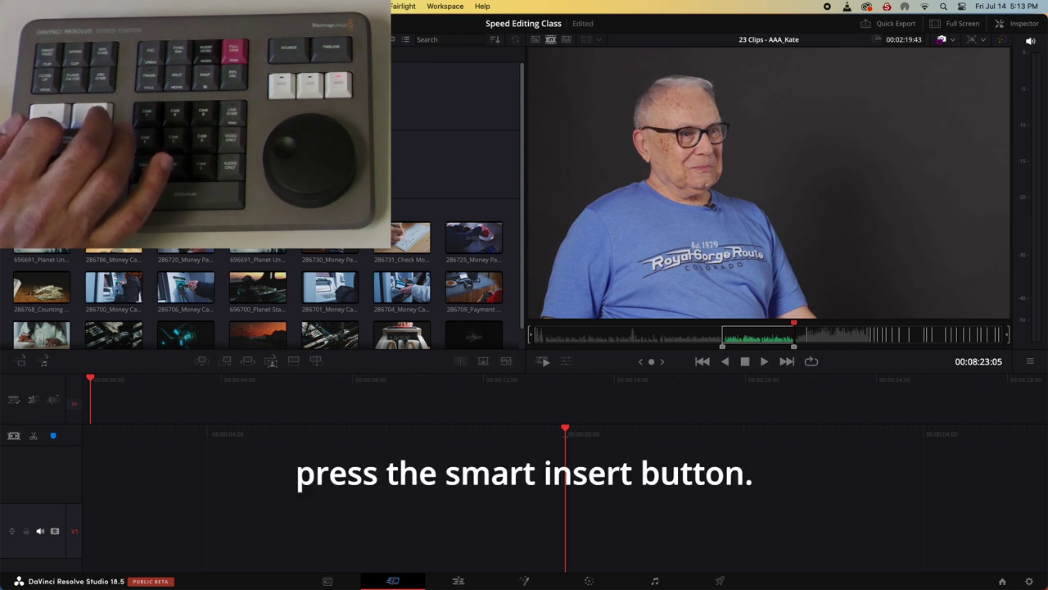
{"action": "key", "text": "F9"}
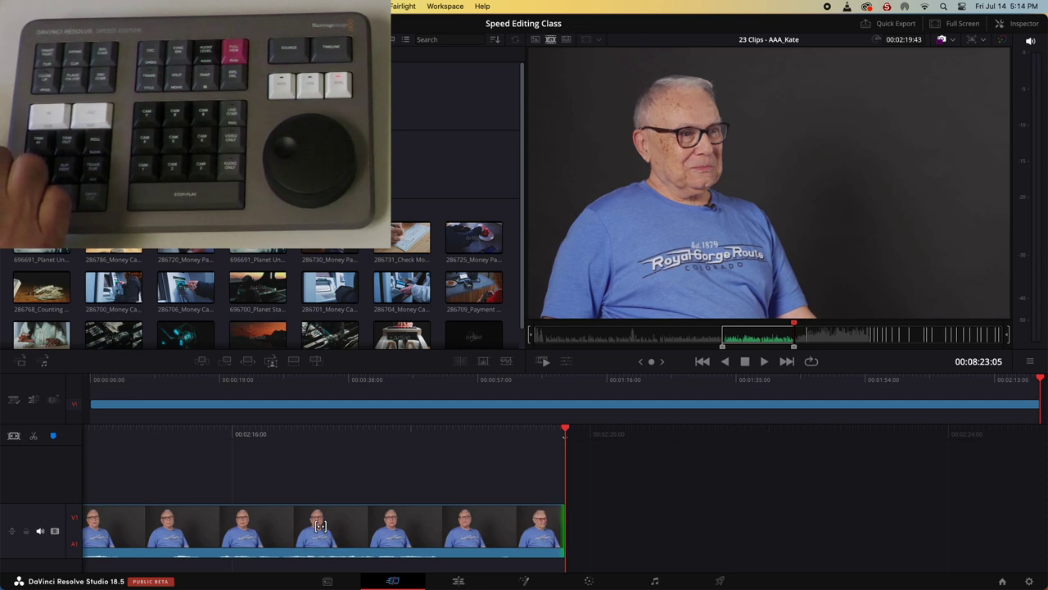
Step: Mark the outdoor gym interview from about 00:09:33:07 to 00:09:42:56 and smart insert it after the first interview clip
{"action": "key", "text": "Right"}
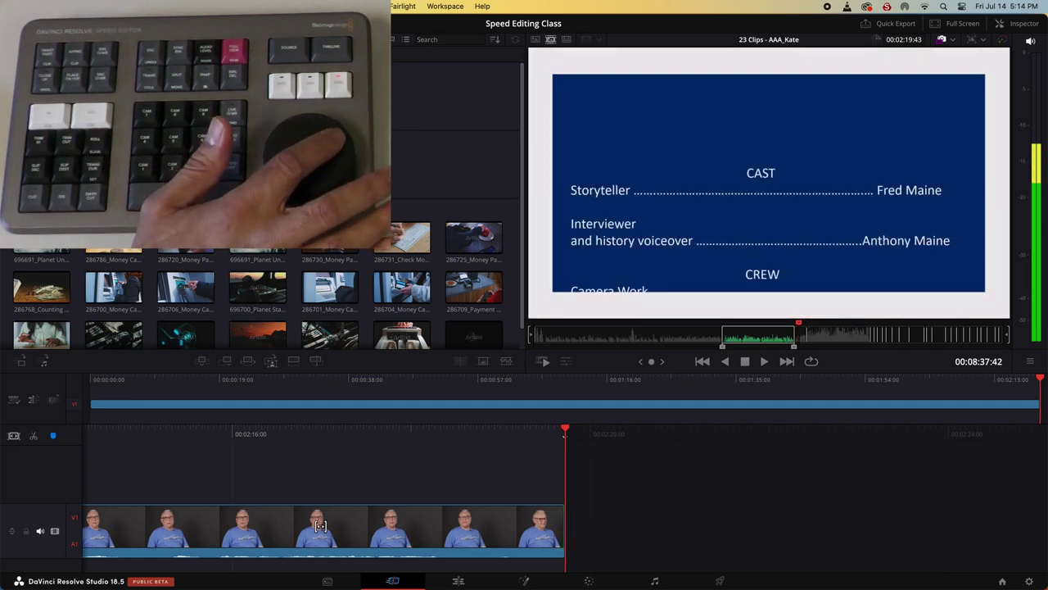
{"action": "key", "text": "Right"}
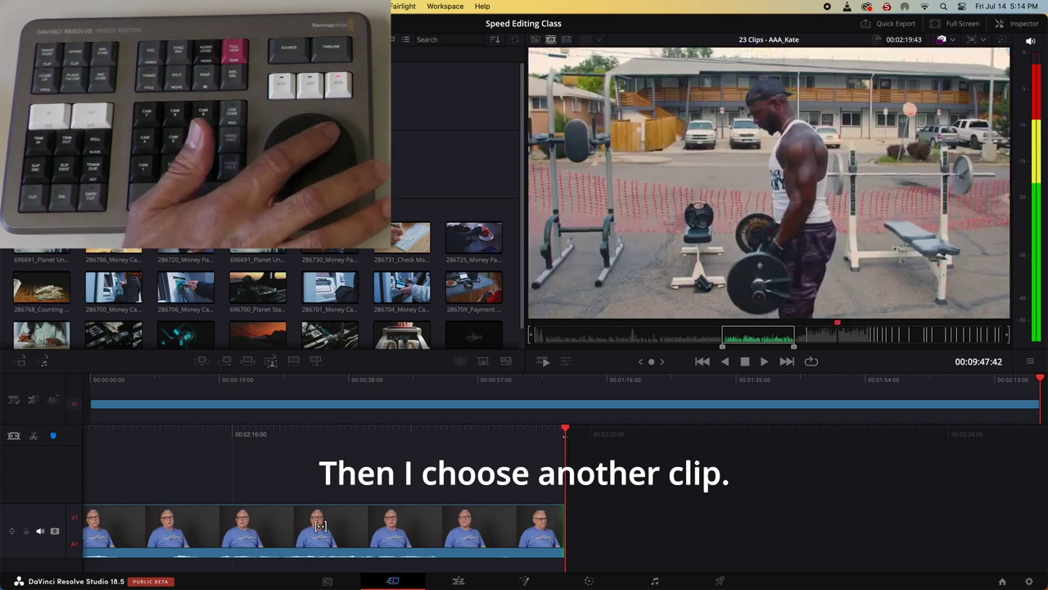
{"action": "key", "text": "Right"}
{"action": "key", "text": "Left"}
{"action": "key", "text": "Right"}
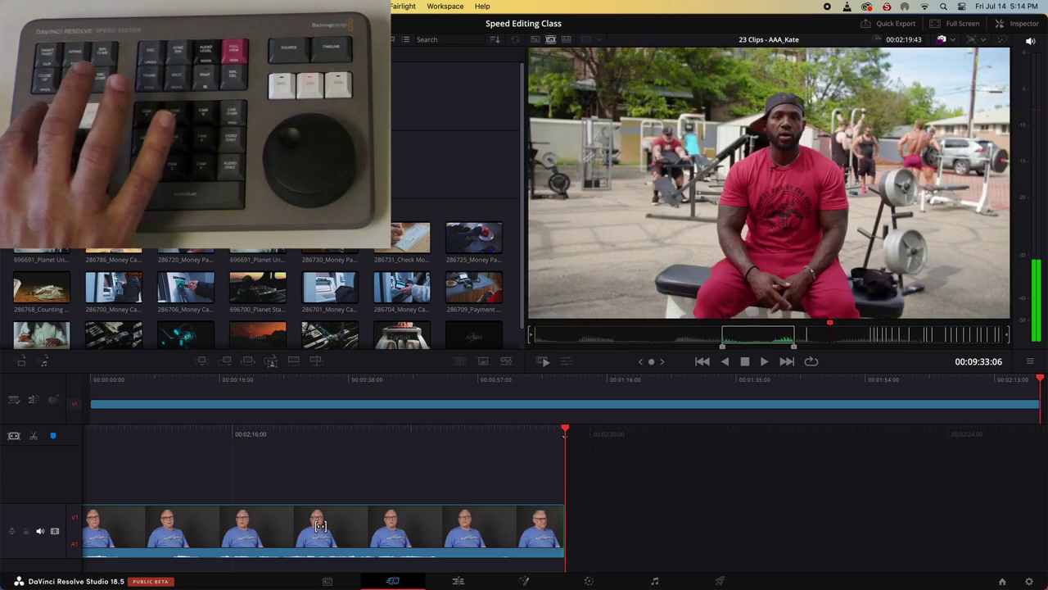
{"action": "key", "text": "i"}
{"action": "key", "text": "Right"}
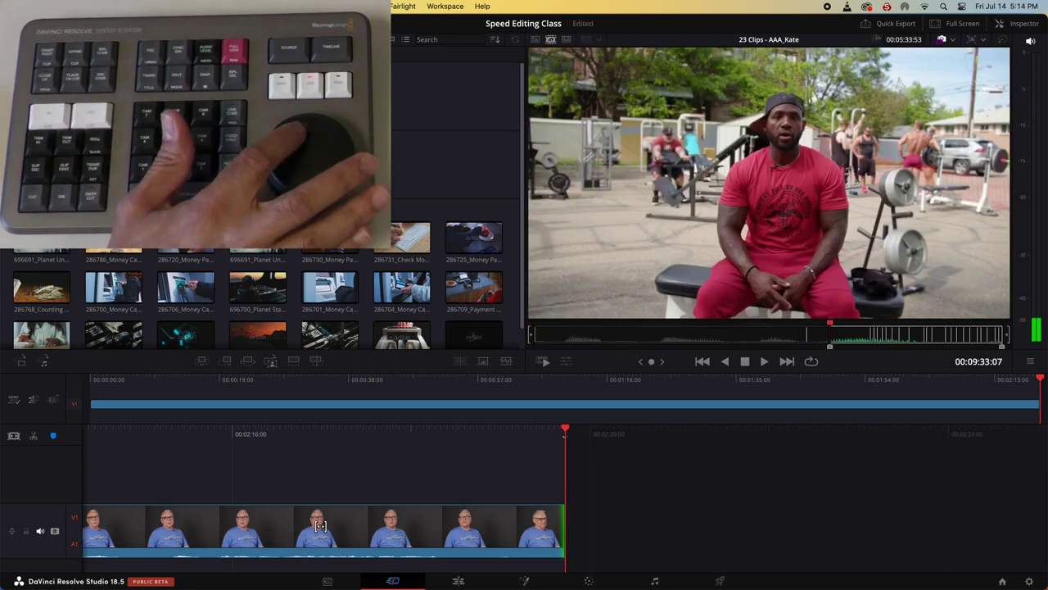
{"action": "key", "text": "Right"}
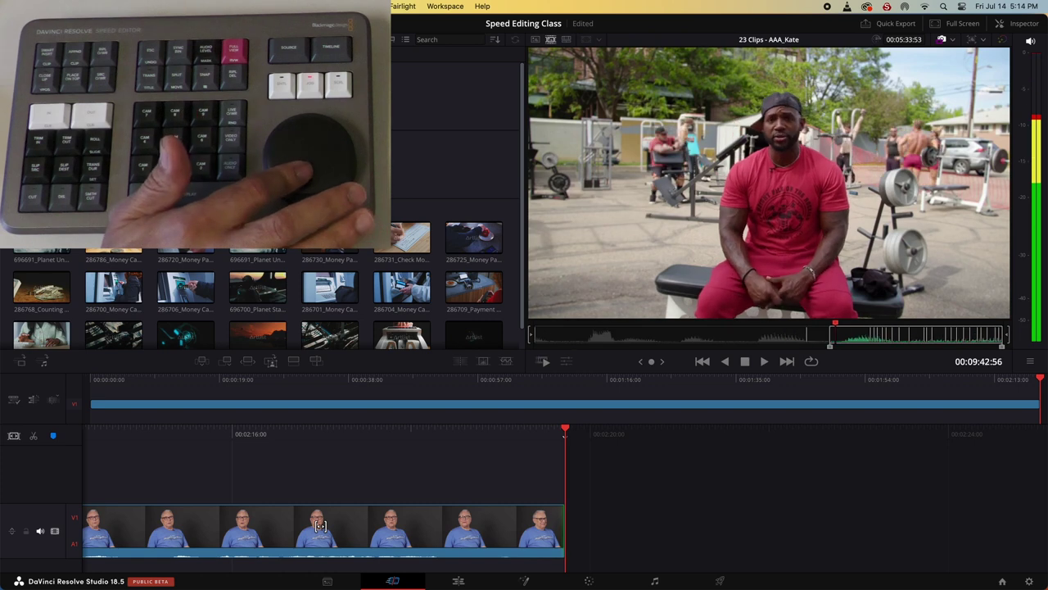
{"action": "key", "text": "o"}
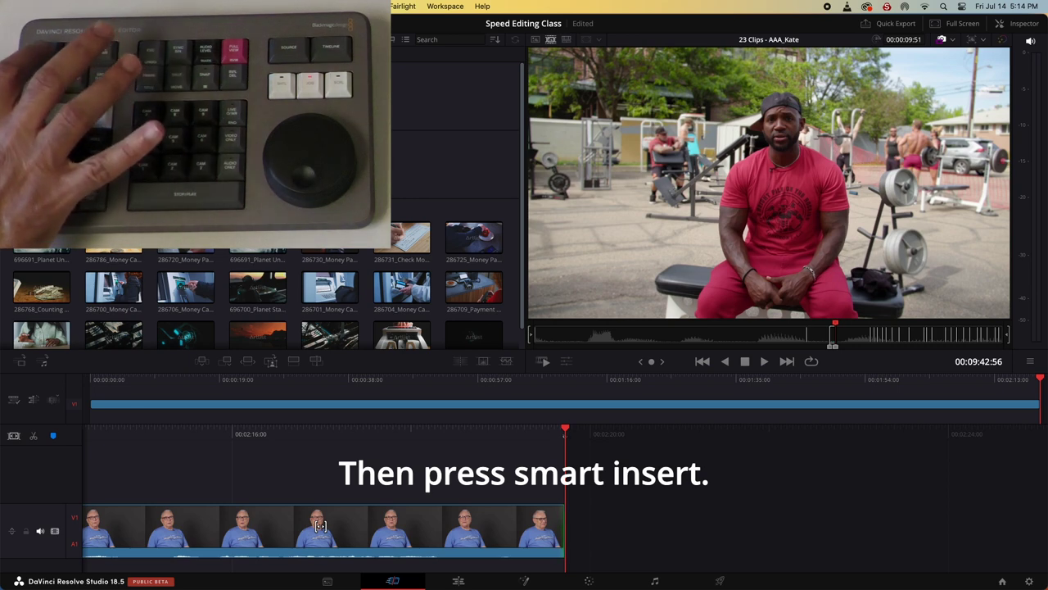
{"action": "key", "text": "F9"}
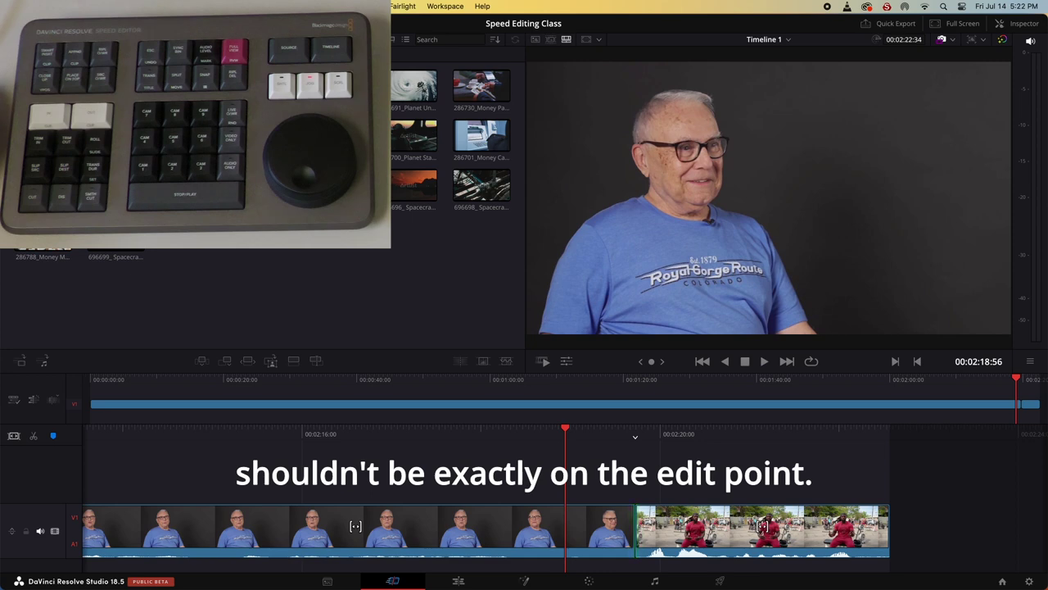
Step: Smart insert the hurricane planet clip from the source tape at the edit point between the two interview clips
{"action": "key", "text": "v"}
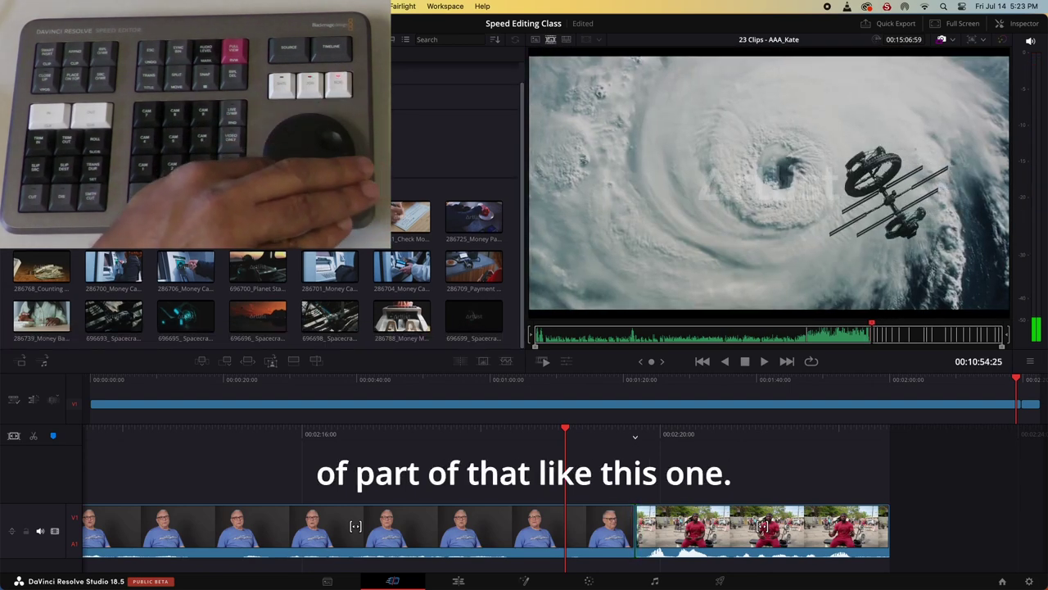
{"action": "key", "text": "v"}
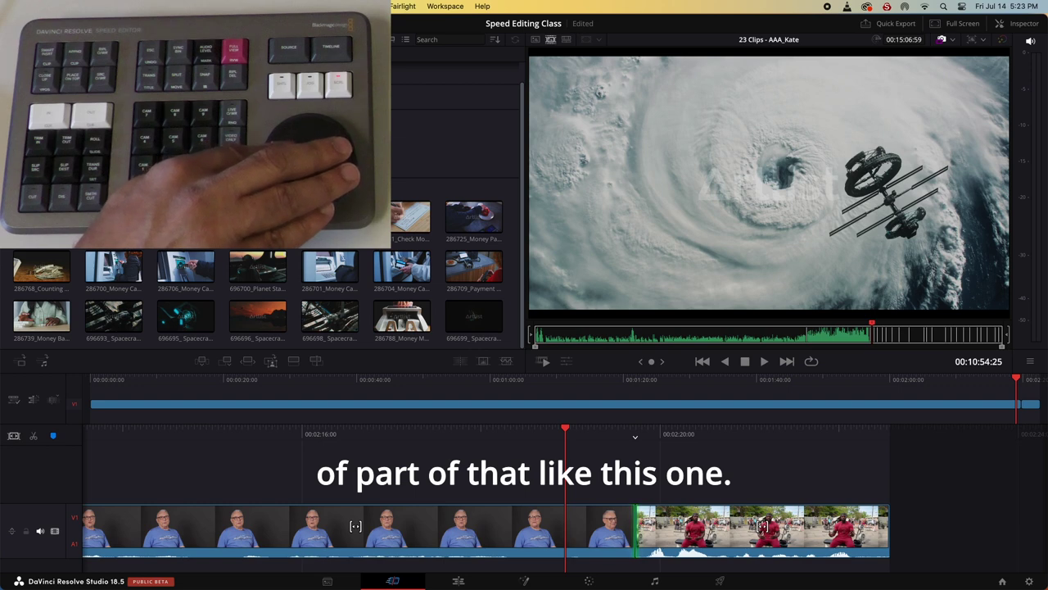
{"action": "key", "text": "v"}
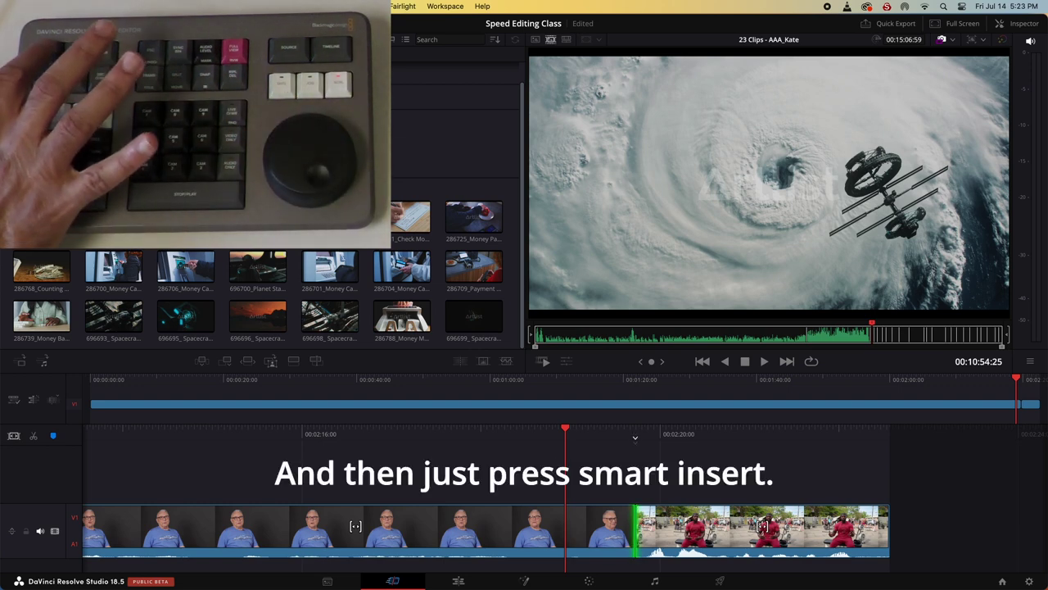
{"action": "key", "text": "F9"}
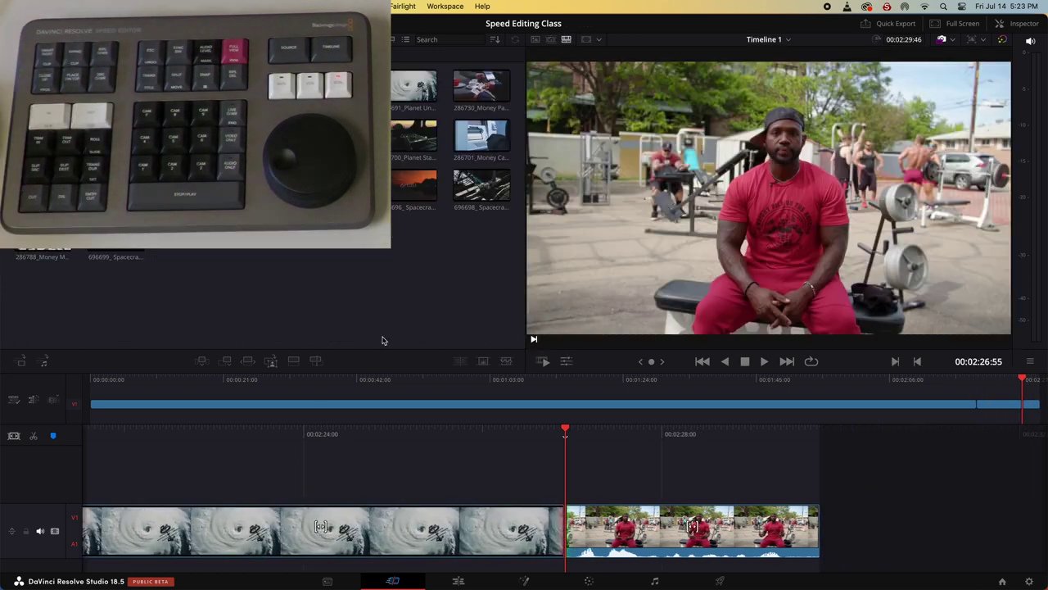
Step: Move the playhead to the timeline's end and append the stacked coins clip there
{"action": "mouse_move", "coordinate": [1022, 383]}
{"action": "left_mouse_down"}
{"action": "mouse_move", "coordinate": [961, 385]}
{"action": "mouse_move", "coordinate": [1030, 387]}
{"action": "left_mouse_up"}
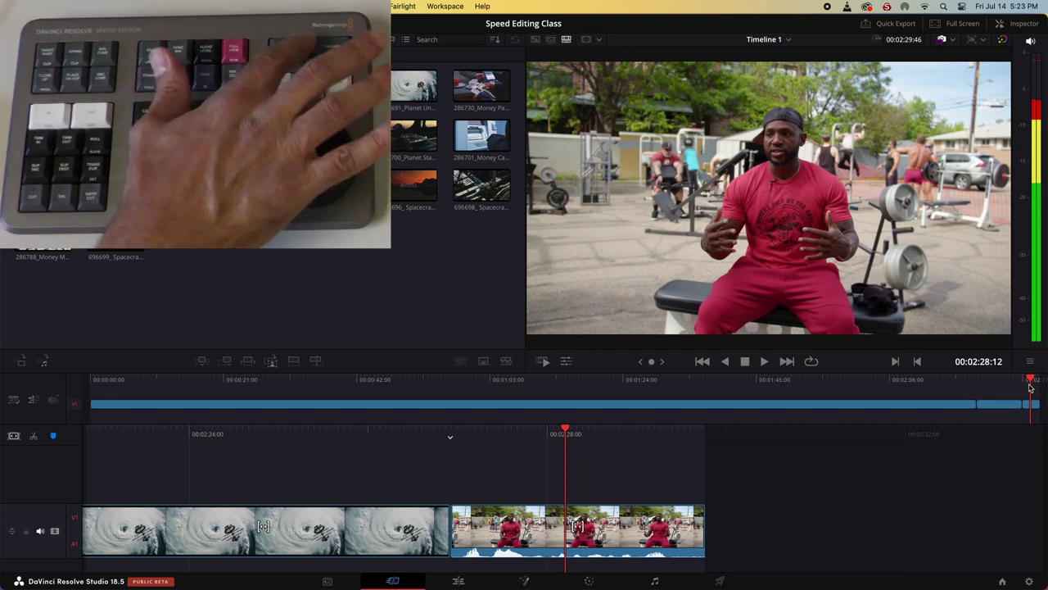
{"action": "left_click_drag", "start_coordinate": [1030, 387], "coordinate": [1041, 388]}
{"action": "key", "text": "q"}
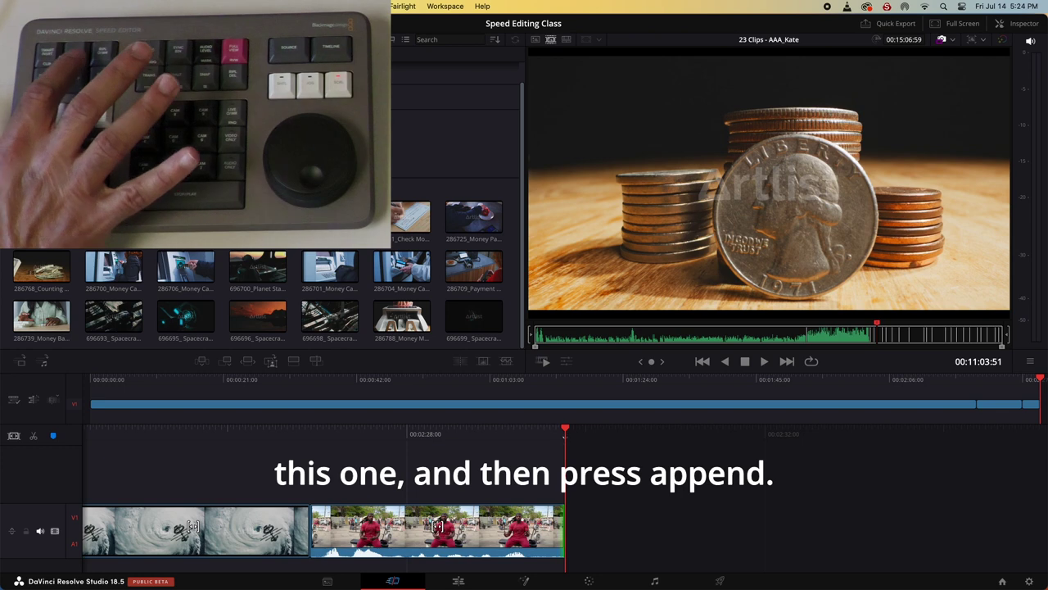
{"action": "key", "text": "shift+F12"}
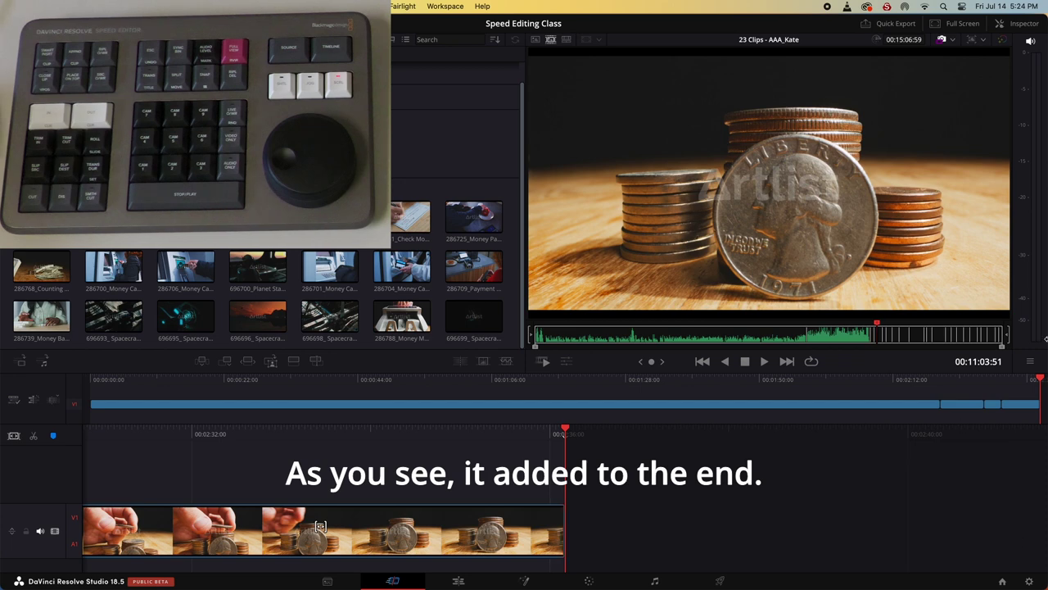
Step: Append the café cash payment clip 286730 after the coins clip
{"action": "mouse_move", "coordinate": [1041, 381]}
{"action": "left_mouse_down"}
{"action": "mouse_move", "coordinate": [1029, 384]}
{"action": "mouse_move", "coordinate": [1041, 382]}
{"action": "left_mouse_up"}
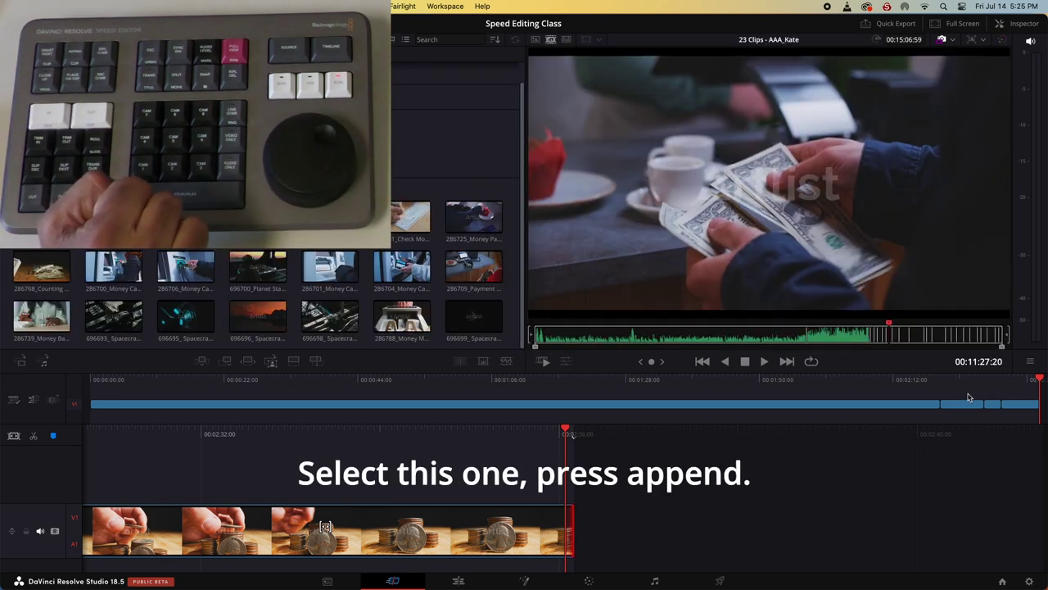
{"action": "key", "text": "shift+F12"}
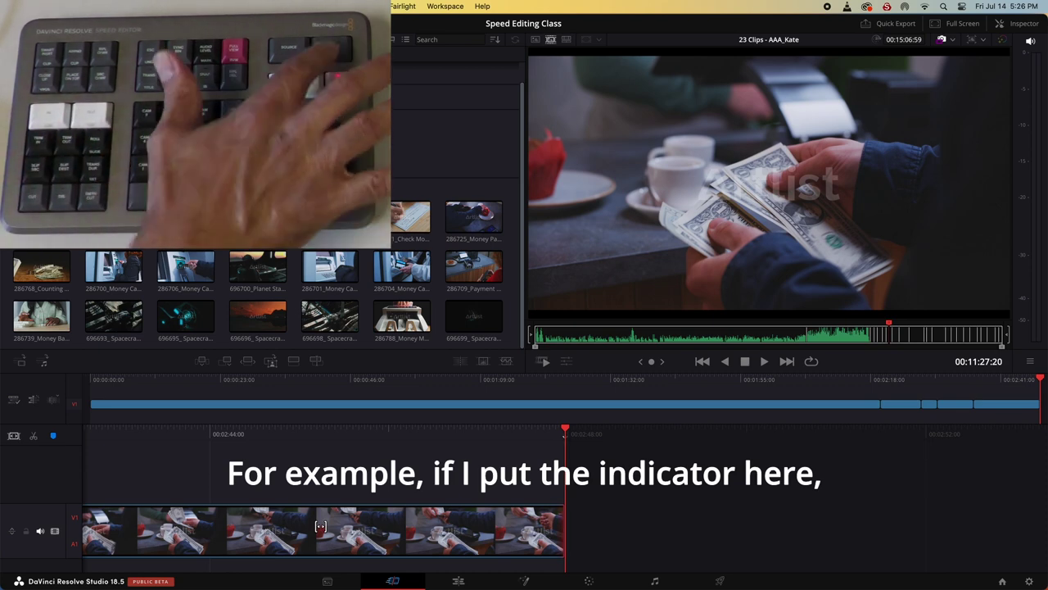
Step: Move the timeline playhead to about 00:01:20:48 within the first interview clip
{"action": "key", "text": "q"}
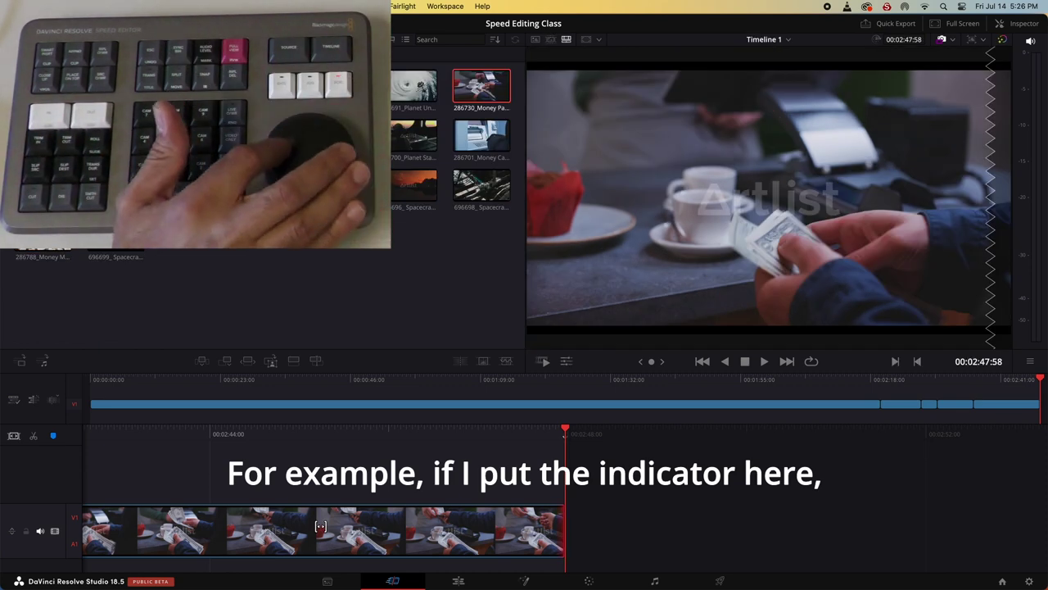
{"action": "scroll", "coordinate": [565, 527], "scroll_direction": "left", "scroll_amount": 20}
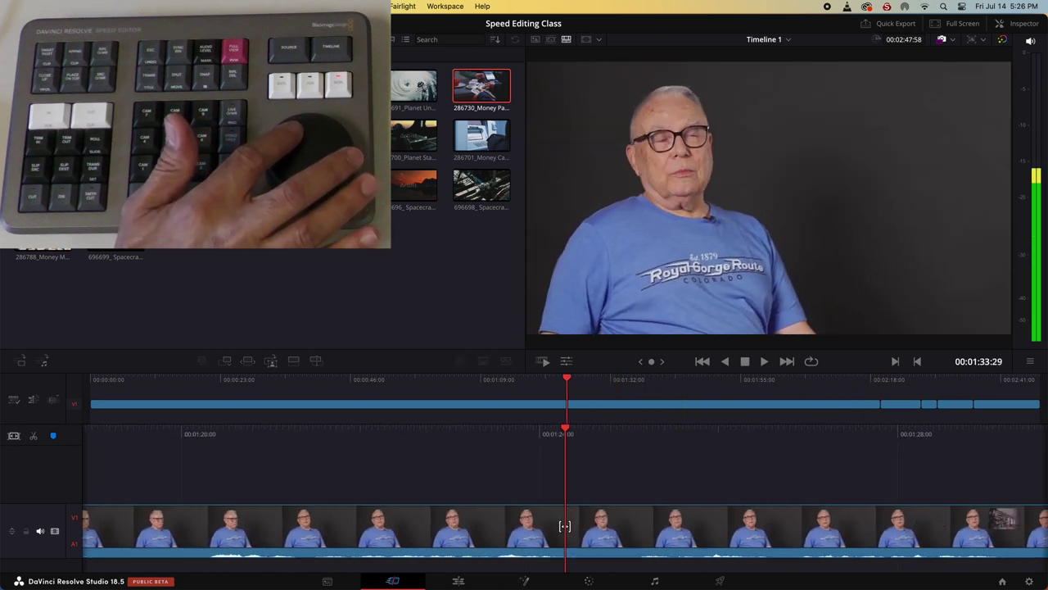
{"action": "scroll", "coordinate": [565, 526], "scroll_direction": "left", "scroll_amount": 5}
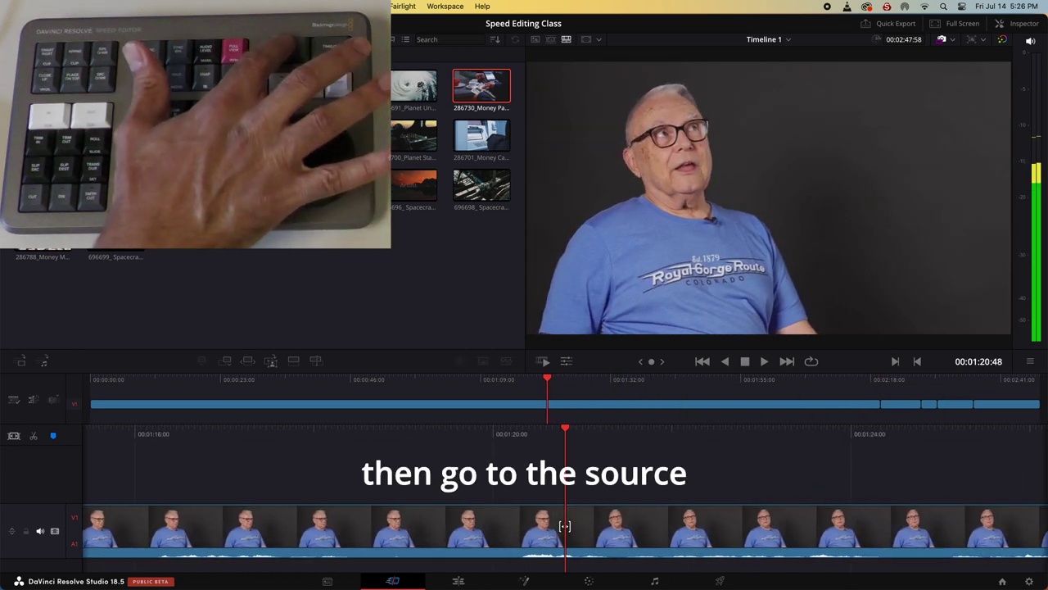
Step: Mark the counting-money clip 286768 from about 00:12:12:25 to 00:12:30:35 and ripple overwrite the first interview clip with it
{"action": "key", "text": "q"}
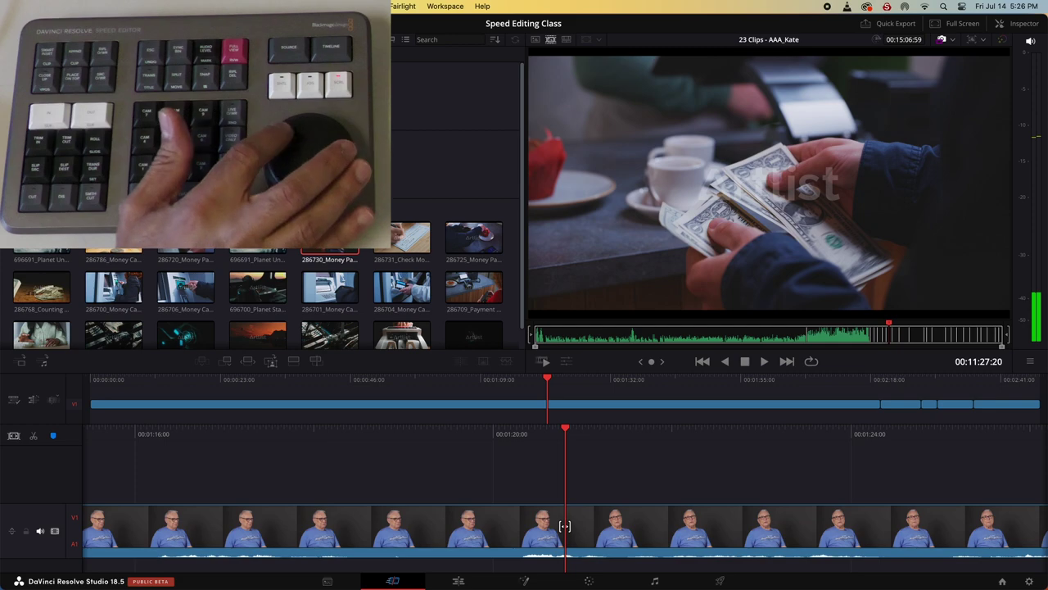
{"action": "scroll", "coordinate": [565, 527], "scroll_direction": "left", "scroll_amount": 10}
{"action": "scroll", "coordinate": [565, 527], "scroll_direction": "right", "scroll_amount": 5}
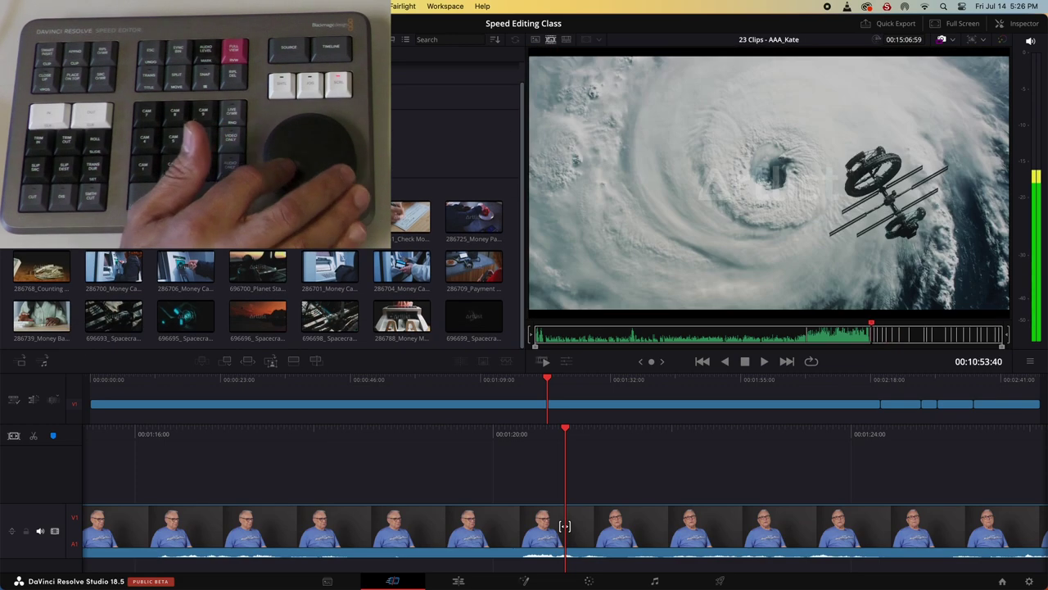
{"action": "scroll", "coordinate": [565, 527], "scroll_direction": "right", "scroll_amount": 15}
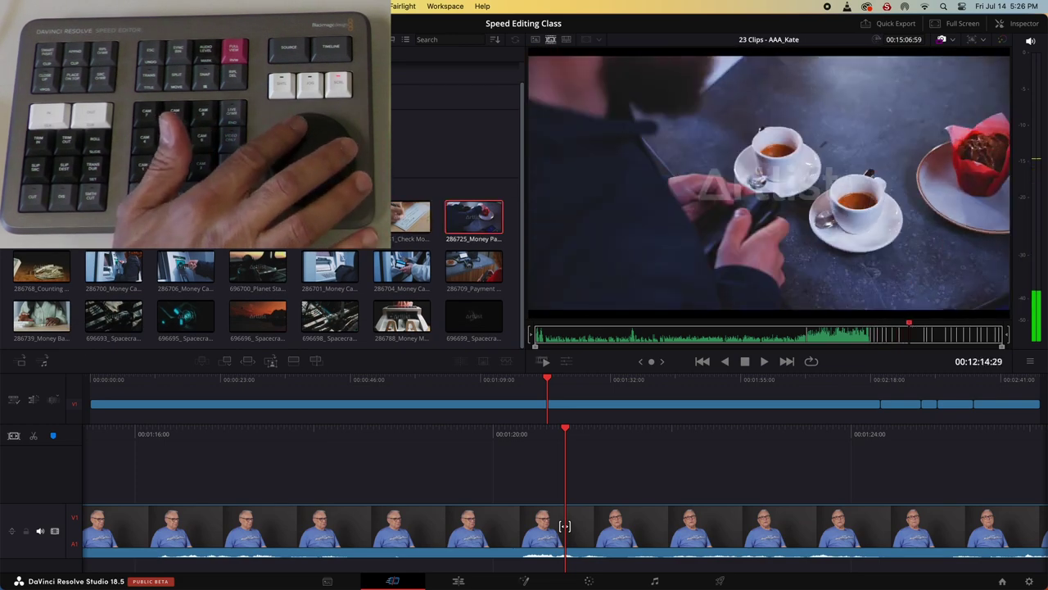
{"action": "scroll", "coordinate": [565, 527], "scroll_direction": "left", "scroll_amount": 5}
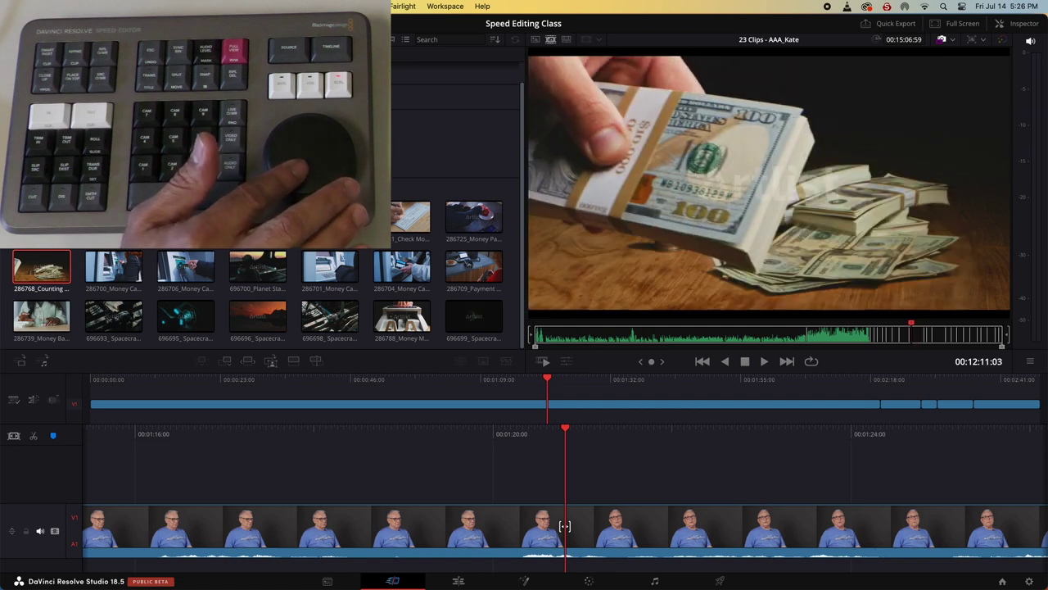
{"action": "scroll", "coordinate": [565, 527], "scroll_direction": "right", "scroll_amount": 3}
{"action": "scroll", "coordinate": [565, 526], "scroll_direction": "left", "scroll_amount": 1}
{"action": "scroll", "coordinate": [565, 526], "scroll_direction": "right", "scroll_amount": 1}
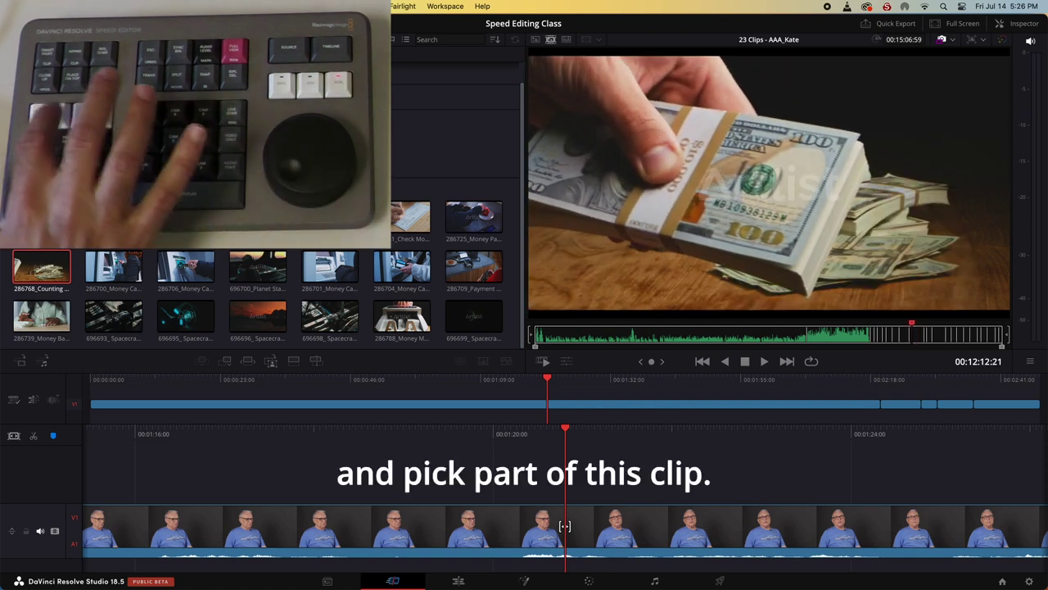
{"action": "key", "text": "i"}
{"action": "scroll", "coordinate": [565, 527], "scroll_direction": "right", "scroll_amount": 5}
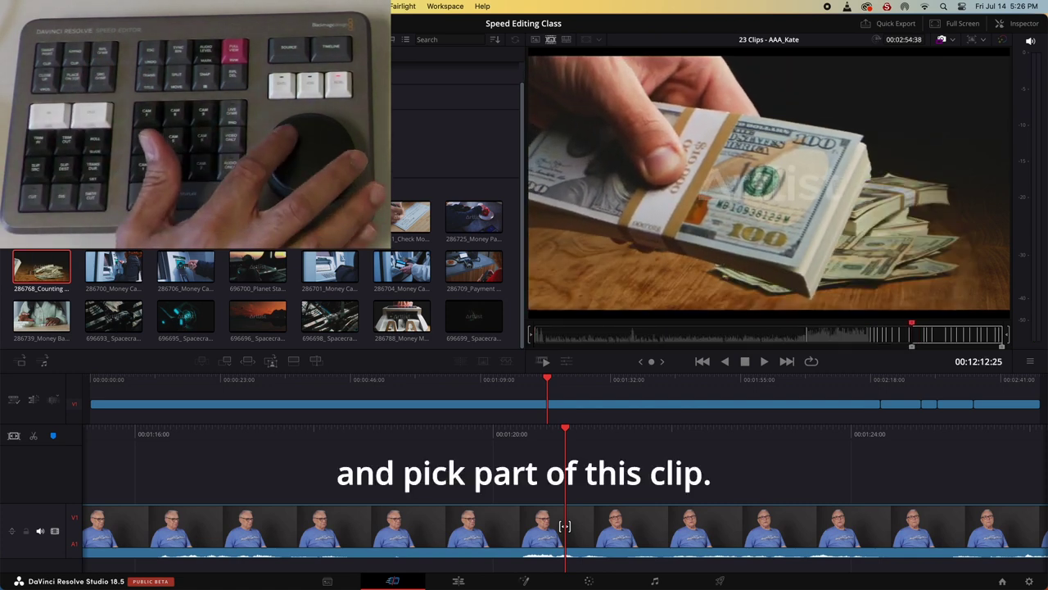
{"action": "scroll", "coordinate": [565, 527], "scroll_direction": "left", "scroll_amount": 1}
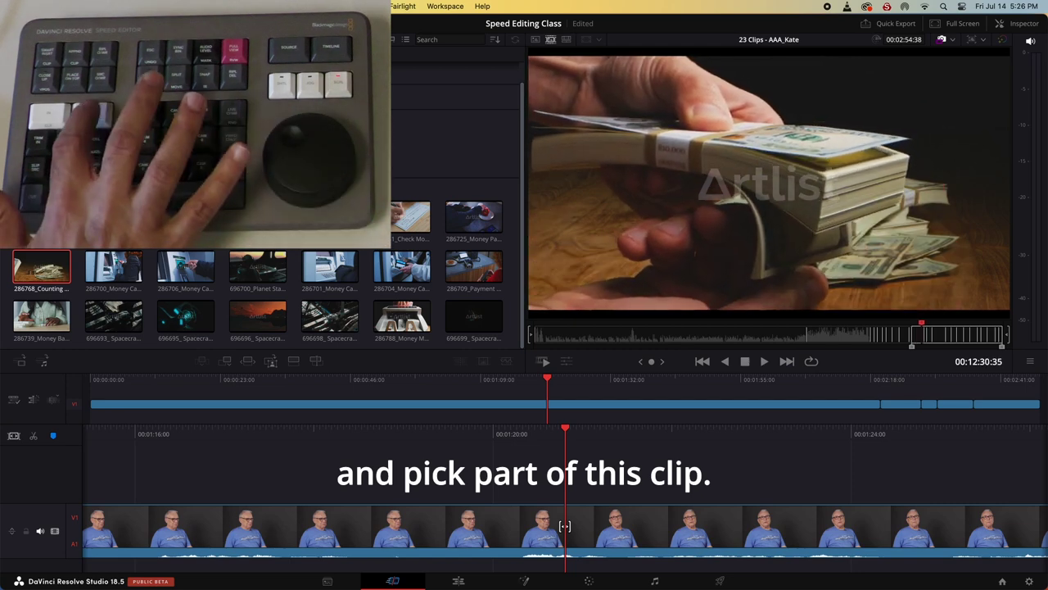
{"action": "key", "text": "o"}
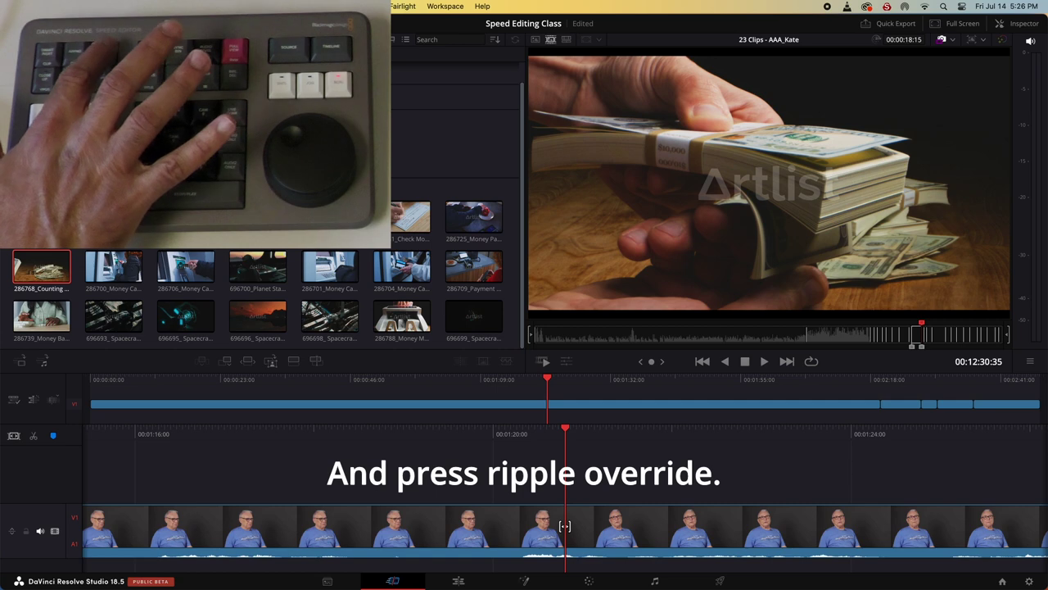
{"action": "key", "text": "shift+F10"}
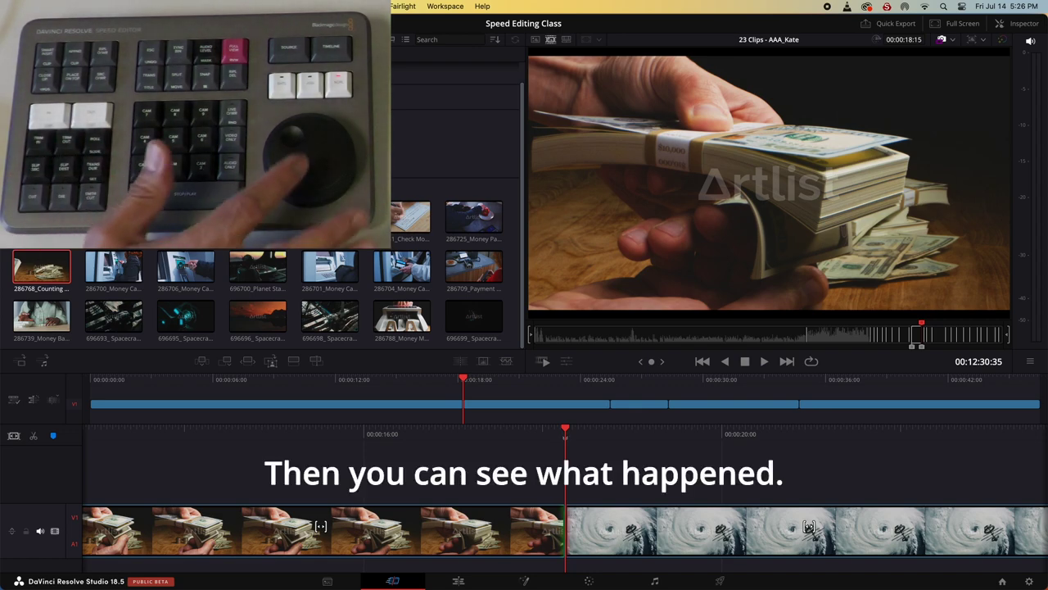
Step: Scrub the timeline around the cut between the counting-money and hurricane clips to examine the ripple overwrite
{"action": "key", "text": "q"}
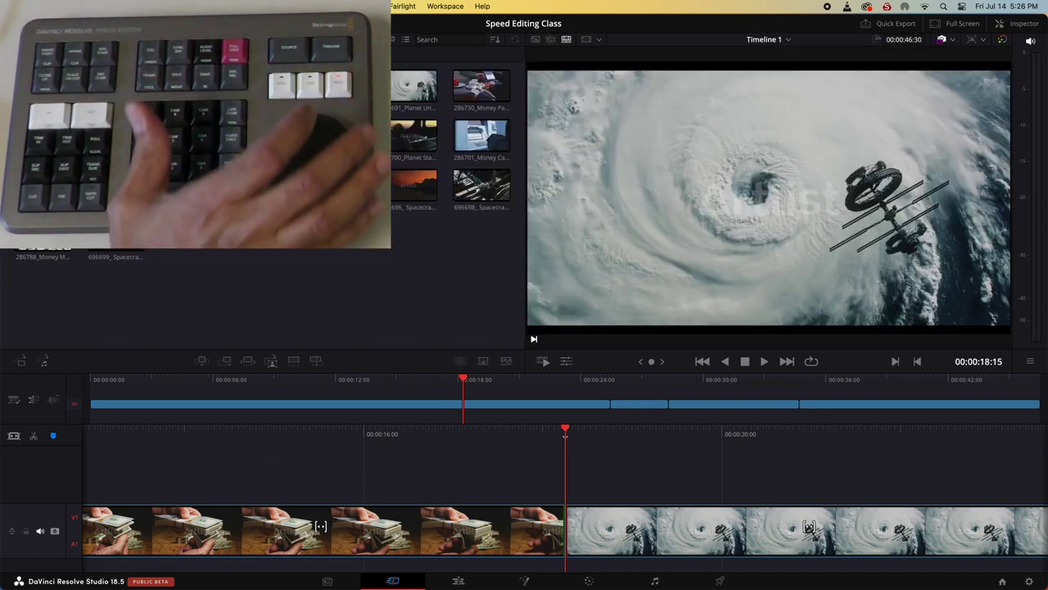
{"action": "scroll", "coordinate": [565, 531], "scroll_direction": "right", "scroll_amount": 10}
{"action": "scroll", "coordinate": [565, 530], "scroll_direction": "right", "scroll_amount": 10}
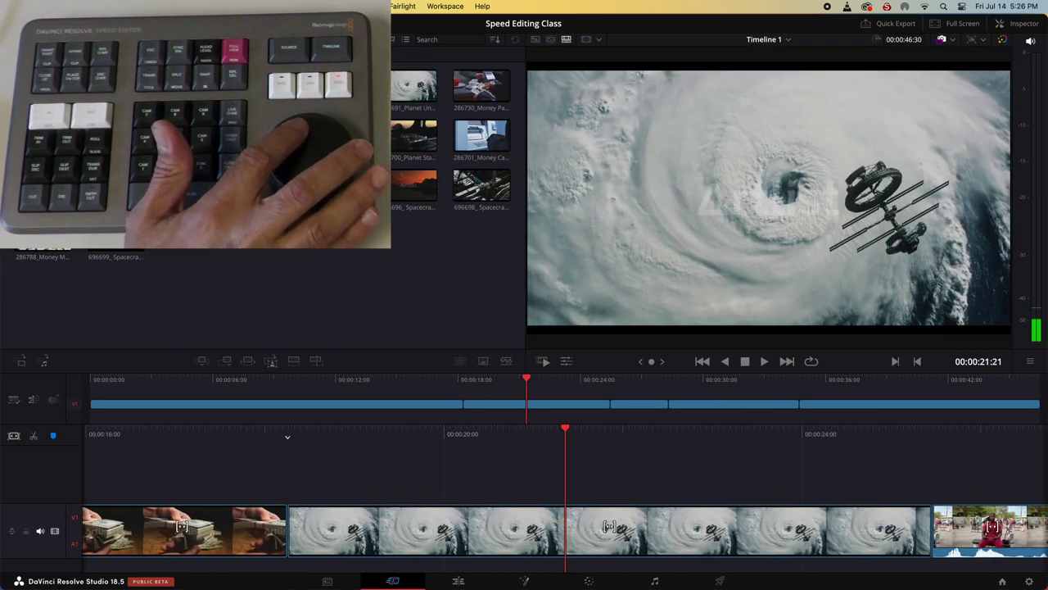
{"action": "scroll", "coordinate": [565, 529], "scroll_direction": "left", "scroll_amount": 10}
{"action": "scroll", "coordinate": [565, 530], "scroll_direction": "right", "scroll_amount": 3}
{"action": "scroll", "coordinate": [565, 530], "scroll_direction": "left", "scroll_amount": 4}
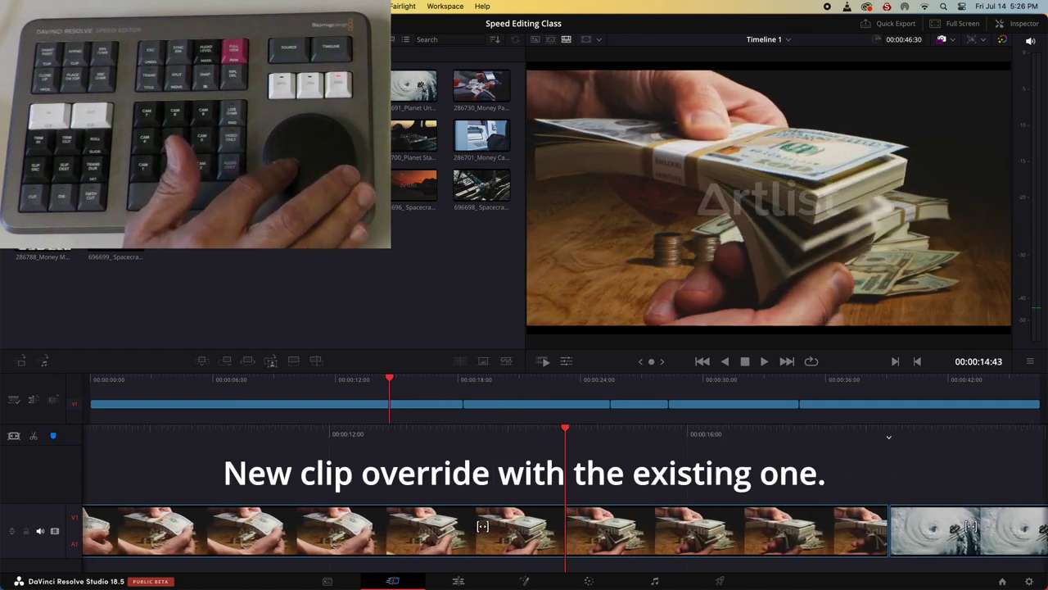
{"action": "scroll", "coordinate": [565, 529], "scroll_direction": "left", "scroll_amount": 15}
{"action": "scroll", "coordinate": [565, 530], "scroll_direction": "right", "scroll_amount": 18}
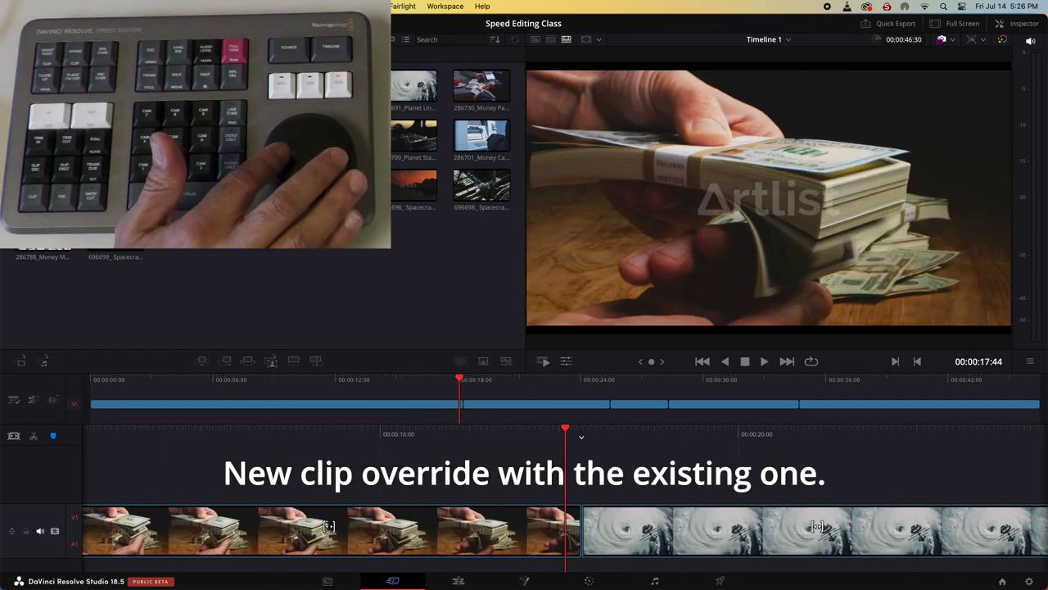
{"action": "scroll", "coordinate": [565, 530], "scroll_direction": "right", "scroll_amount": 11}
{"action": "scroll", "coordinate": [565, 529], "scroll_direction": "left", "scroll_amount": 13}
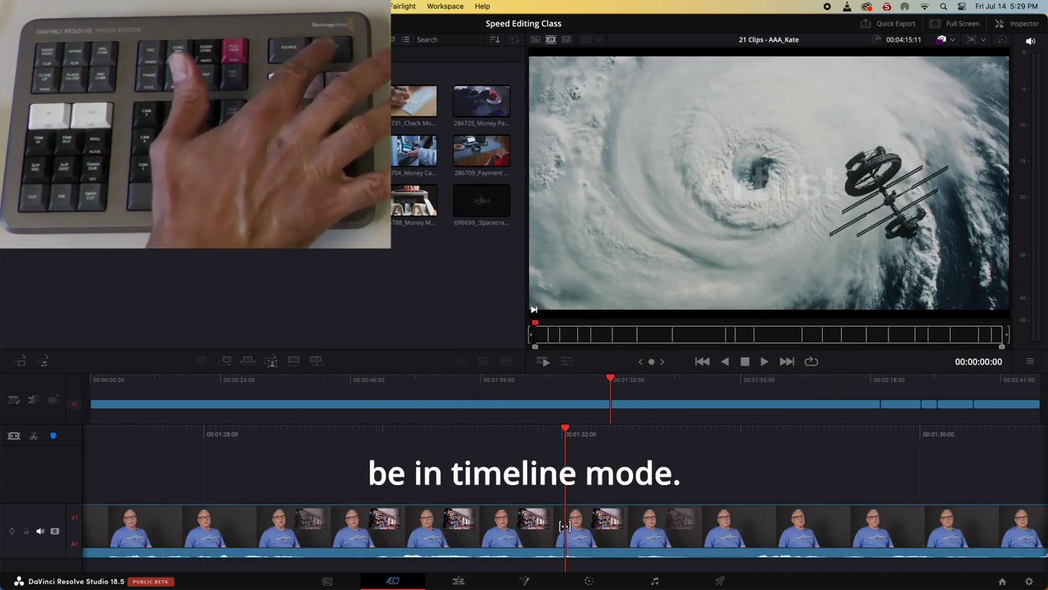
Step: Add a close-up of the first interview clip at about 00:01:29:38 on the timeline
{"action": "key", "text": "q"}
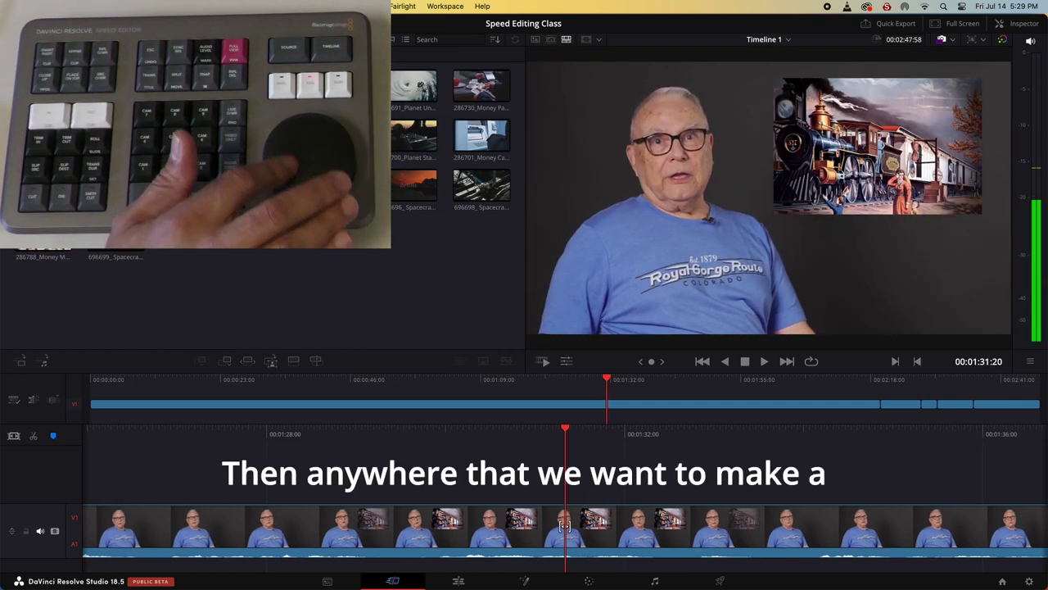
{"action": "scroll", "coordinate": [565, 526], "scroll_direction": "left", "scroll_amount": 10}
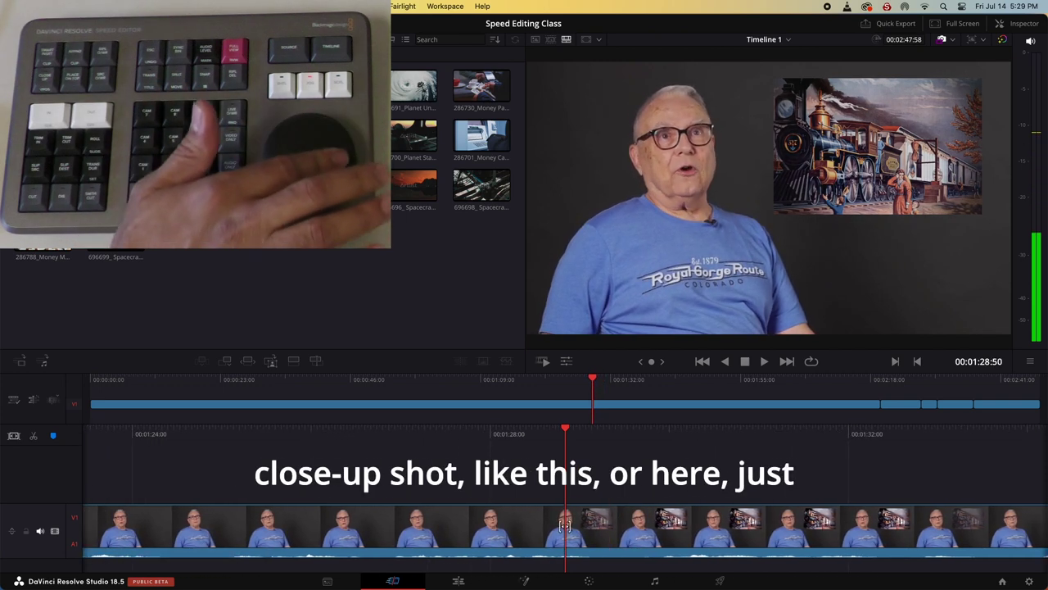
{"action": "scroll", "coordinate": [565, 527], "scroll_direction": "left", "scroll_amount": 5}
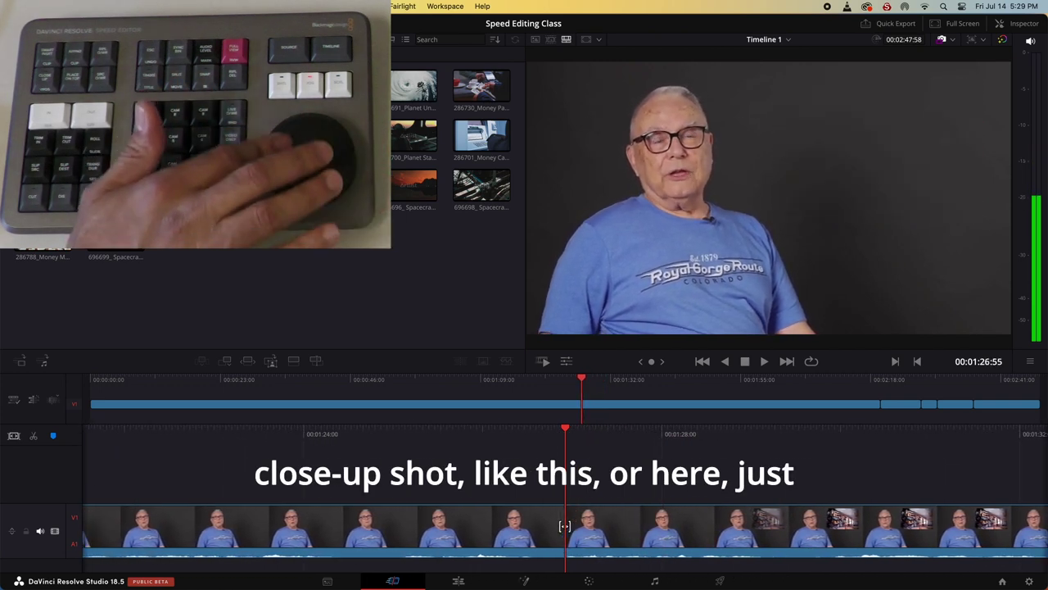
{"action": "scroll", "coordinate": [565, 526], "scroll_direction": "right", "scroll_amount": 3}
{"action": "scroll", "coordinate": [565, 526], "scroll_direction": "right", "scroll_amount": 7}
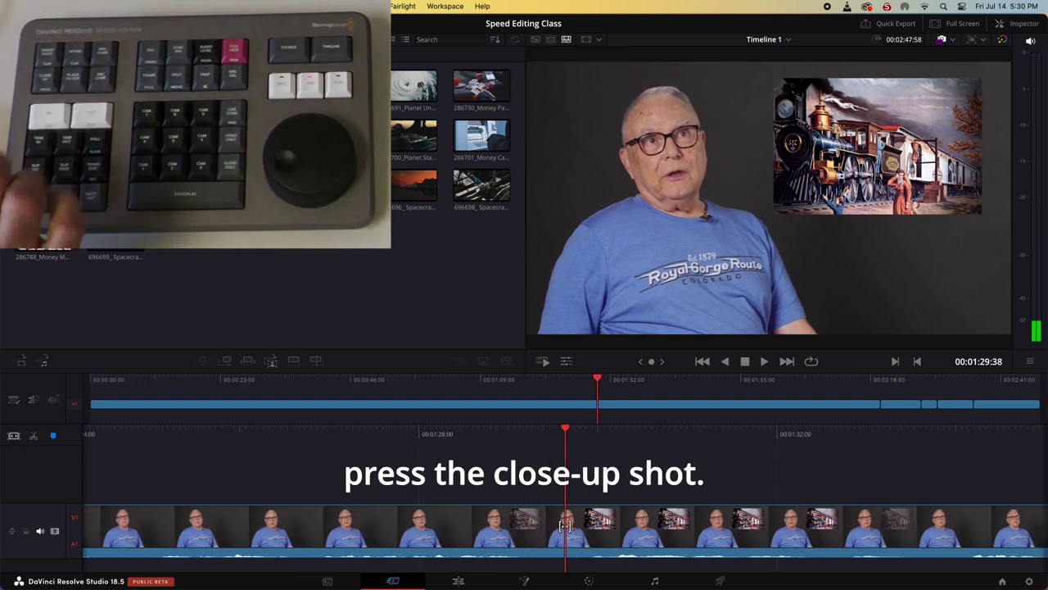
{"action": "key", "text": "F11"}
Step: Scrub across the start of the close-up on V2 to compare its framing with the original wide shot
{"action": "scroll", "coordinate": [565, 527], "scroll_direction": "left", "scroll_amount": 2}
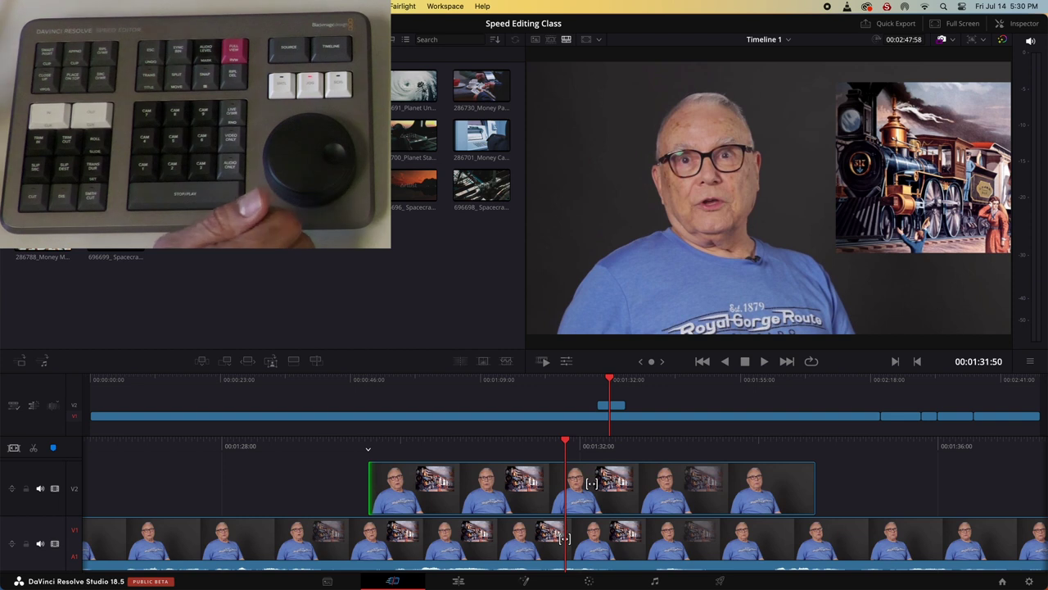
{"action": "key", "text": "Left"}
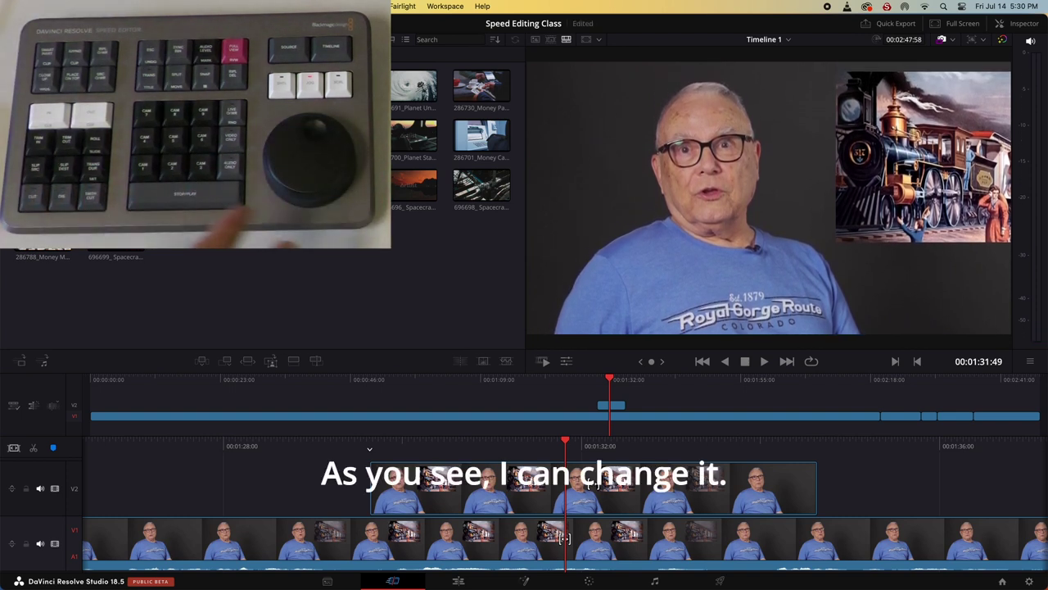
{"action": "scroll", "coordinate": [565, 504], "scroll_direction": "up", "scroll_amount": 10}
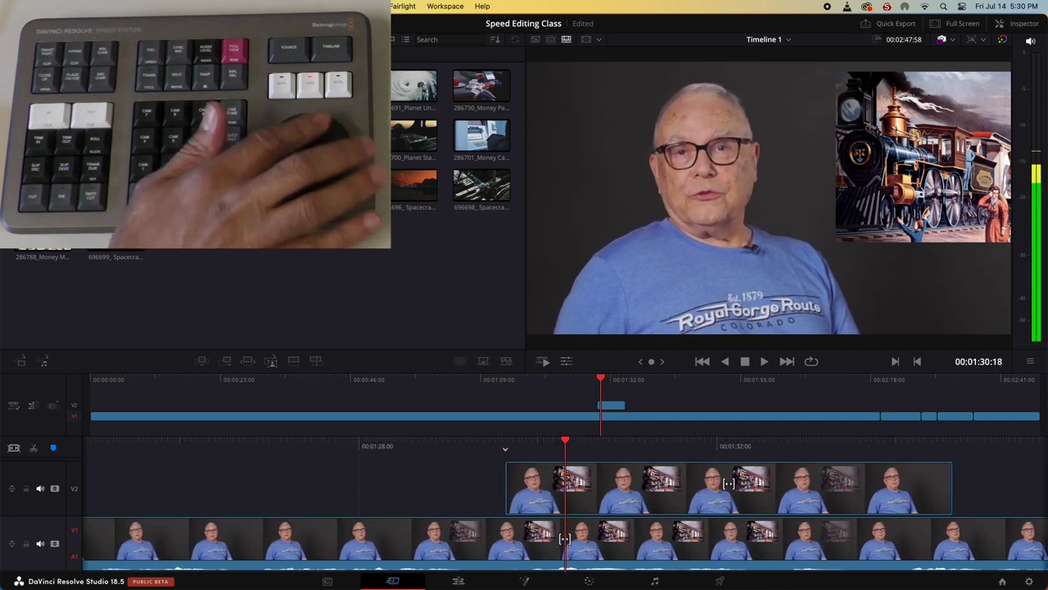
{"action": "scroll", "coordinate": [565, 504], "scroll_direction": "up", "scroll_amount": 1}
{"action": "scroll", "coordinate": [565, 504], "scroll_direction": "down", "scroll_amount": 5}
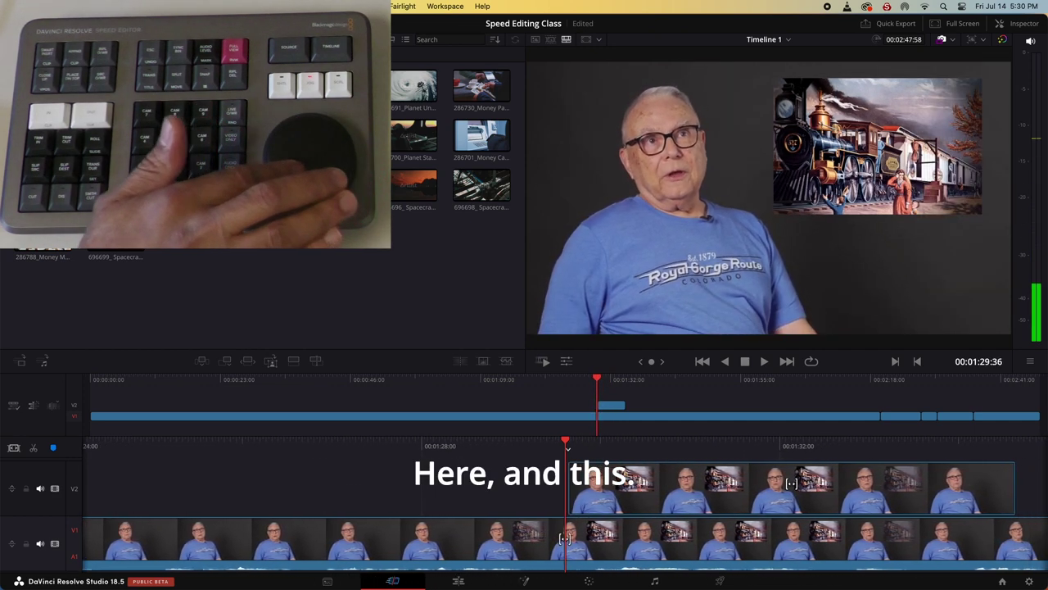
{"action": "scroll", "coordinate": [565, 503], "scroll_direction": "down", "scroll_amount": 1}
{"action": "scroll", "coordinate": [565, 504], "scroll_direction": "up", "scroll_amount": 6}
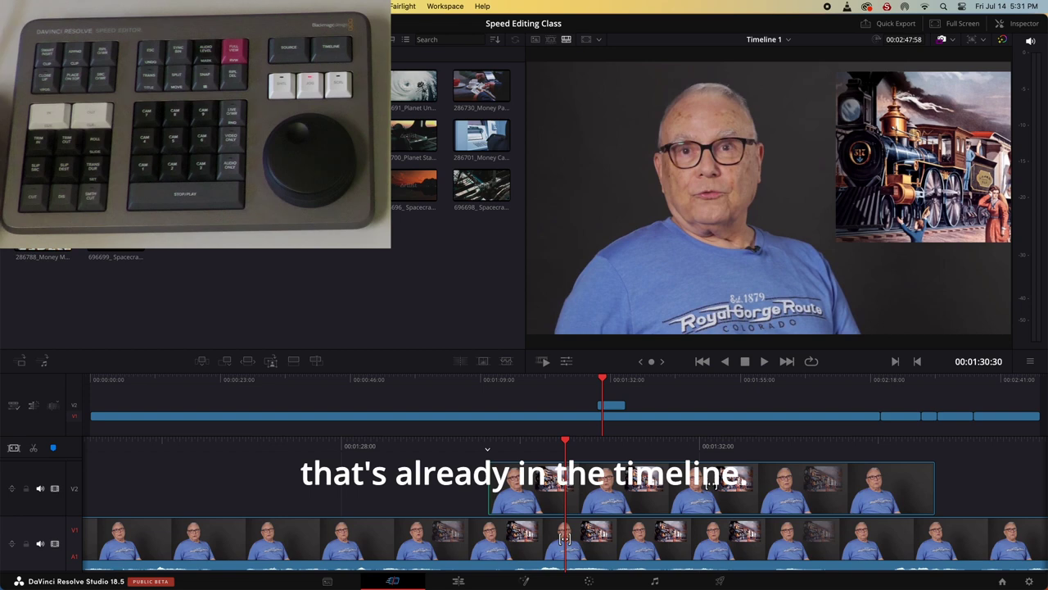
Step: Set the source tape's in point at about 00:03:04:04, where the woman in the green cardigan handles banknote bundles
{"action": "key", "text": "shift+v"}
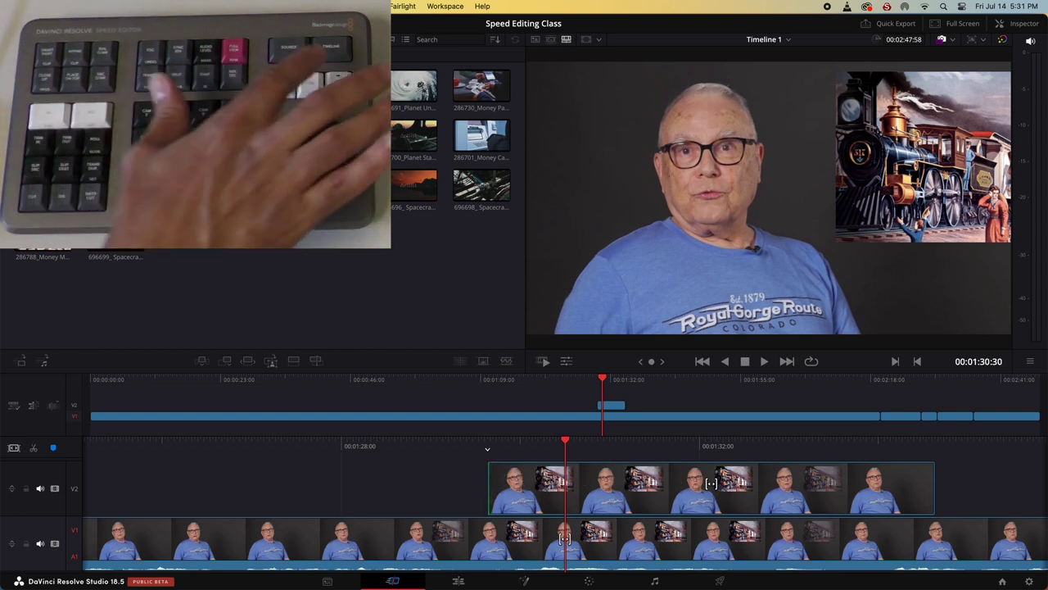
{"action": "key", "text": "q"}
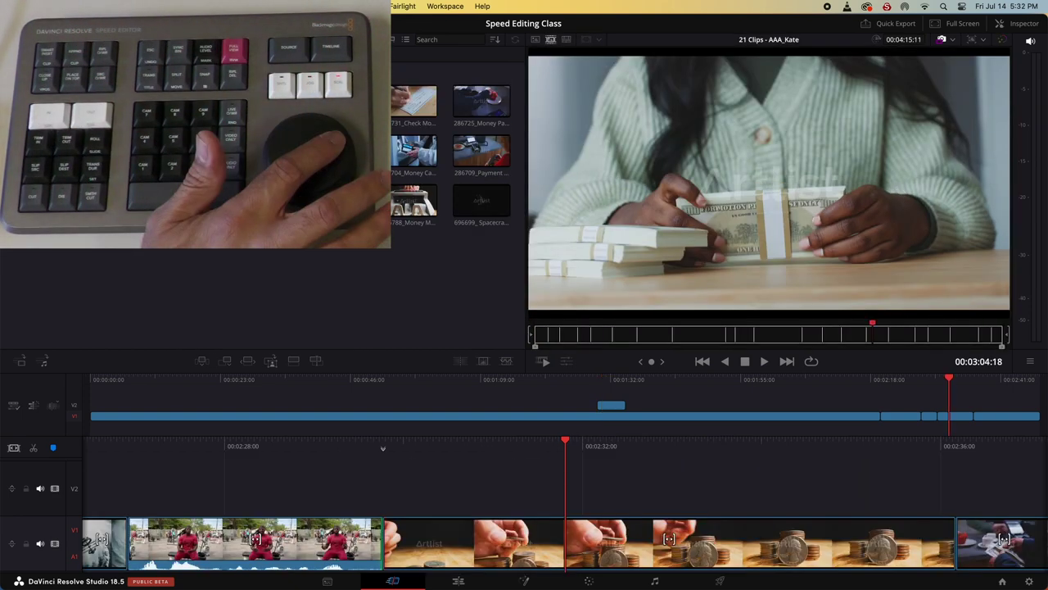
{"action": "key", "text": "Right"}
{"action": "key", "text": "Right"}
{"action": "key", "text": "Right"}
{"action": "key", "text": "Right"}
{"action": "key", "text": "Left"}
{"action": "key", "text": "Left"}
{"action": "key", "text": "Left"}
{"action": "key", "text": "Left"}
{"action": "key", "text": "Left"}
{"action": "key", "text": "Left"}
{"action": "key", "text": "Left"}
{"action": "key", "text": "Left"}
{"action": "key", "text": "Left"}
{"action": "key", "text": "Left"}
{"action": "key", "text": "Left"}
{"action": "key", "text": "Left"}
{"action": "key", "text": "Left"}
{"action": "key", "text": "Left"}
{"action": "key", "text": "Left"}
{"action": "key", "text": "Left"}
{"action": "key", "text": "Left"}
{"action": "key", "text": "Left"}
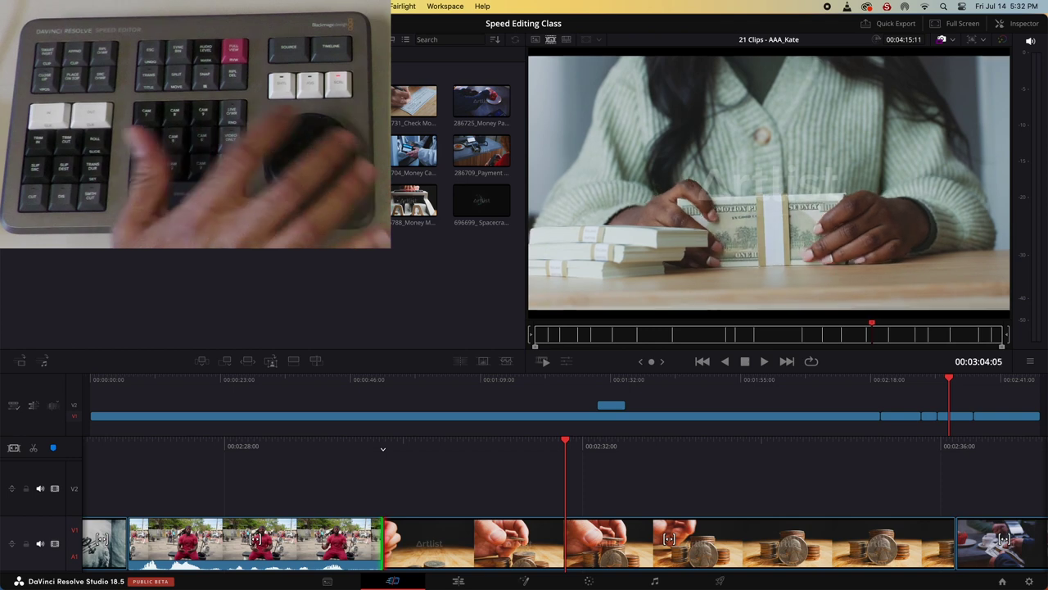
{"action": "key", "text": "i"}
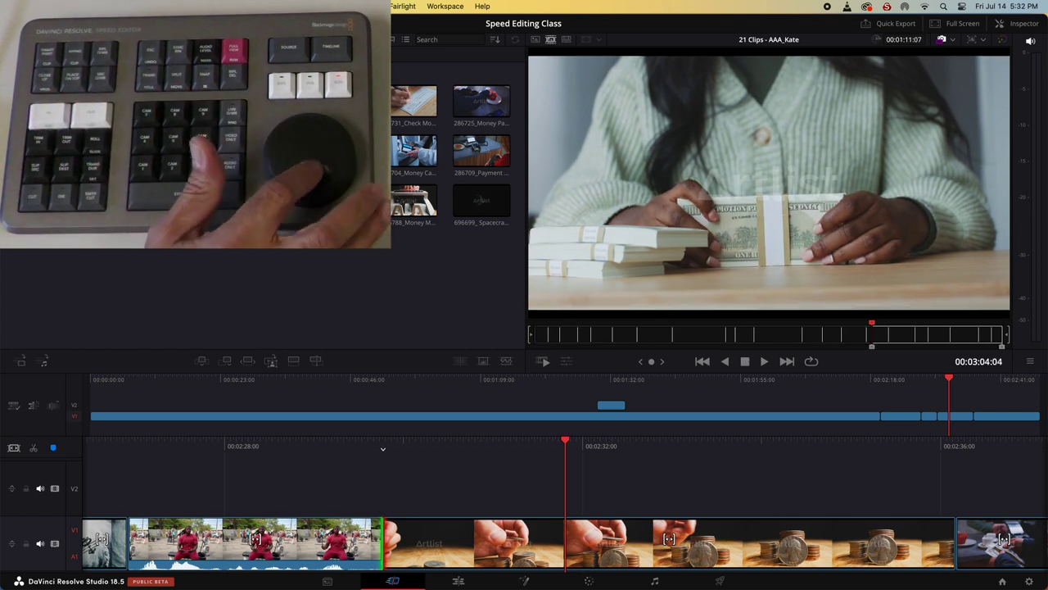
Step: Set the out point at about 00:03:10:39 and place the marked banknote range on top of the stacked coins clip on V2
{"action": "key", "text": "shift+Right"}
{"action": "key", "text": "shift+Right"}
{"action": "key", "text": "shift+Right"}
{"action": "key", "text": "shift+Right"}
{"action": "key", "text": "shift+Right"}
{"action": "key", "text": "shift+Right"}
{"action": "key", "text": "shift+Right"}
{"action": "key", "text": "shift+Right"}
{"action": "key", "text": "shift+Right"}
{"action": "key", "text": "shift+Right"}
{"action": "key", "text": "shift+Right"}
{"action": "key", "text": "shift+Right"}
{"action": "key", "text": "shift+Right"}
{"action": "key", "text": "shift+Right"}
{"action": "key", "text": "shift+Right"}
{"action": "key", "text": "shift+Right"}
{"action": "key", "text": "shift+Right"}
{"action": "key", "text": "shift+Right"}
{"action": "key", "text": "shift+Right"}
{"action": "key", "text": "shift+Right"}
{"action": "key", "text": "shift+Left"}
{"action": "key", "text": "shift+Left"}
{"action": "key", "text": "shift+Left"}
{"action": "key", "text": "shift+Left"}
{"action": "key", "text": "shift+Left"}
{"action": "key", "text": "shift+Left"}
{"action": "key", "text": "shift+Left"}
{"action": "key", "text": "shift+Left"}
{"action": "key", "text": "shift+Left"}
{"action": "key", "text": "shift+Left"}
{"action": "key", "text": "shift+Left"}
{"action": "key", "text": "shift+Left"}
{"action": "key", "text": "shift+Left"}
{"action": "key", "text": "shift+Left"}
{"action": "key", "text": "shift+Left"}
{"action": "key", "text": "shift+Left"}
{"action": "key", "text": "shift+Left"}
{"action": "key", "text": "shift+Left"}
{"action": "key", "text": "shift+Left"}
{"action": "key", "text": "shift+Left"}
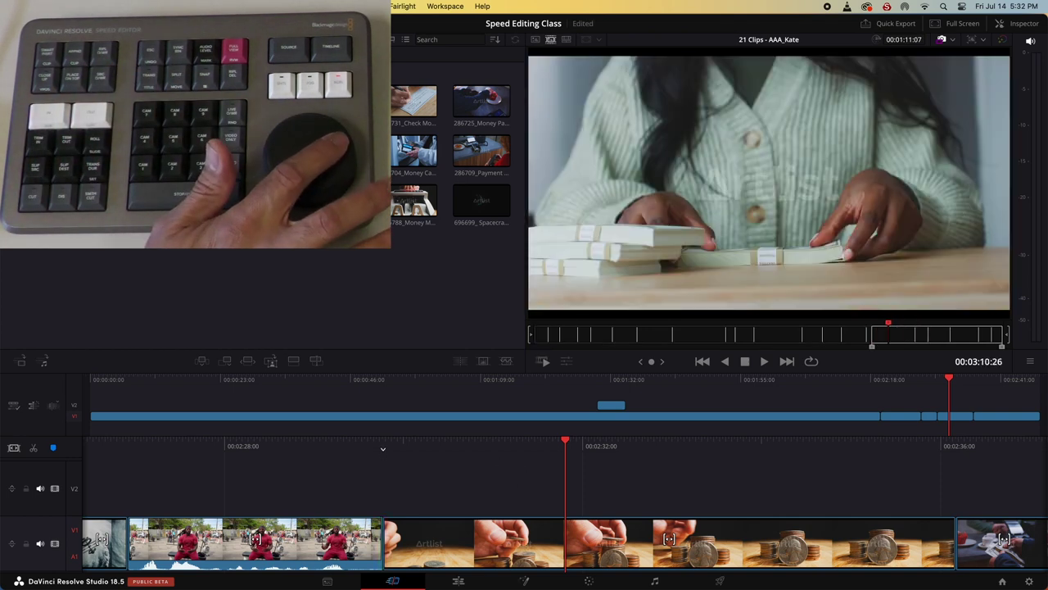
{"action": "key", "text": "shift+Right"}
{"action": "key", "text": "shift+Right"}
{"action": "key", "text": "shift+Right"}
{"action": "key", "text": "shift+Right"}
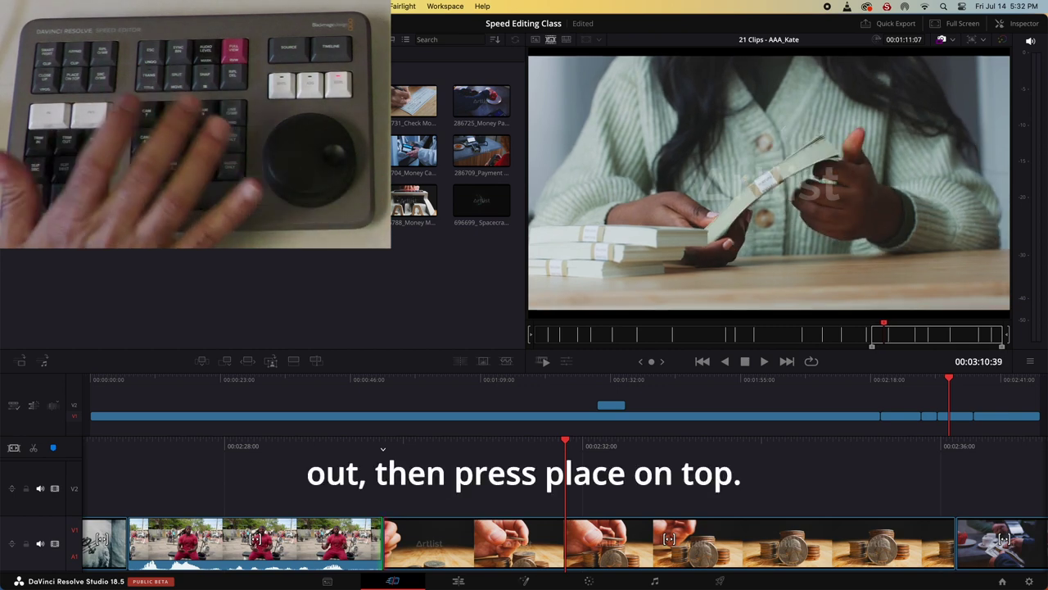
{"action": "key", "text": "o"}
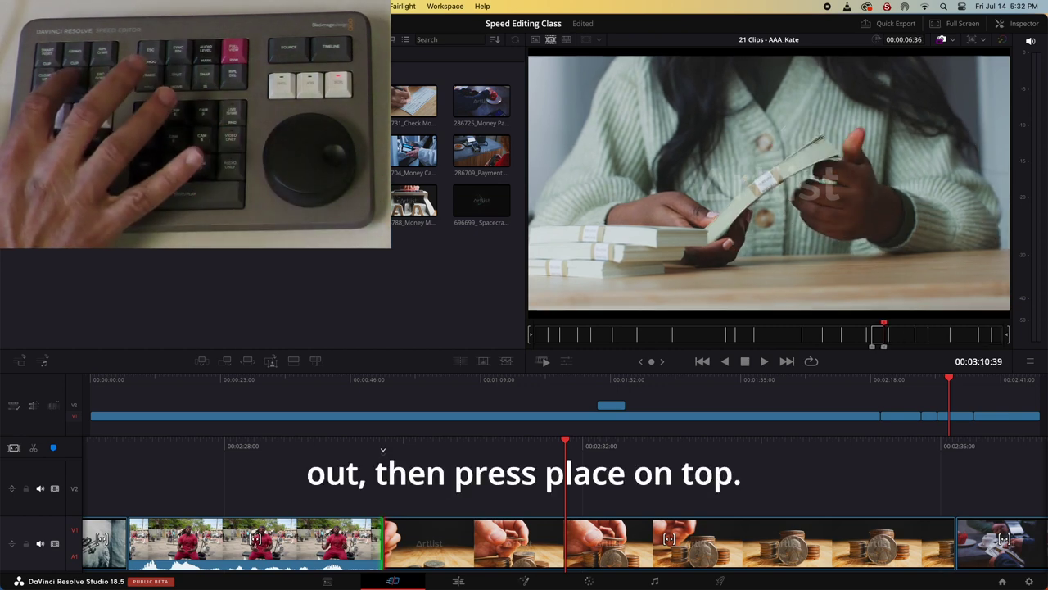
{"action": "key", "text": "F12"}
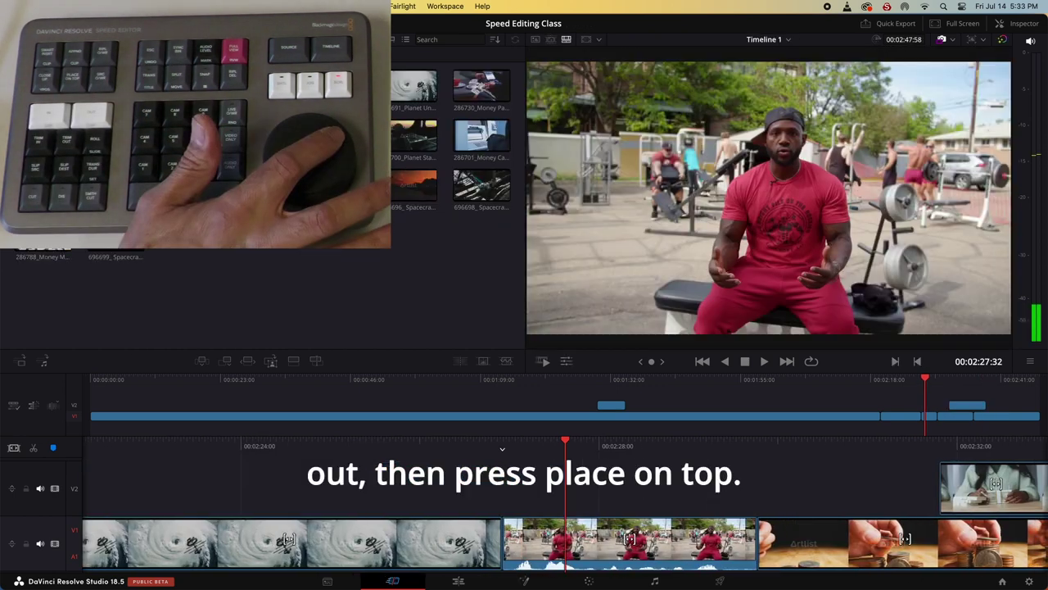
Step: Scrub the timeline from the gym interview towards the banknote overlay on V2 to check its placement
{"action": "key", "text": "shift+Right"}
{"action": "key", "text": "shift+Right"}
{"action": "key", "text": "shift+Right"}
{"action": "key", "text": "shift+Right"}
{"action": "key", "text": "shift+Right"}
{"action": "key", "text": "shift+Right"}
{"action": "key", "text": "shift+Right"}
{"action": "key", "text": "shift+Right"}
{"action": "key", "text": "shift+Right"}
{"action": "key", "text": "shift+Right"}
{"action": "key", "text": "shift+Right"}
{"action": "key", "text": "shift+Right"}
{"action": "key", "text": "shift+Right"}
{"action": "key", "text": "shift+Right"}
{"action": "key", "text": "shift+Right"}
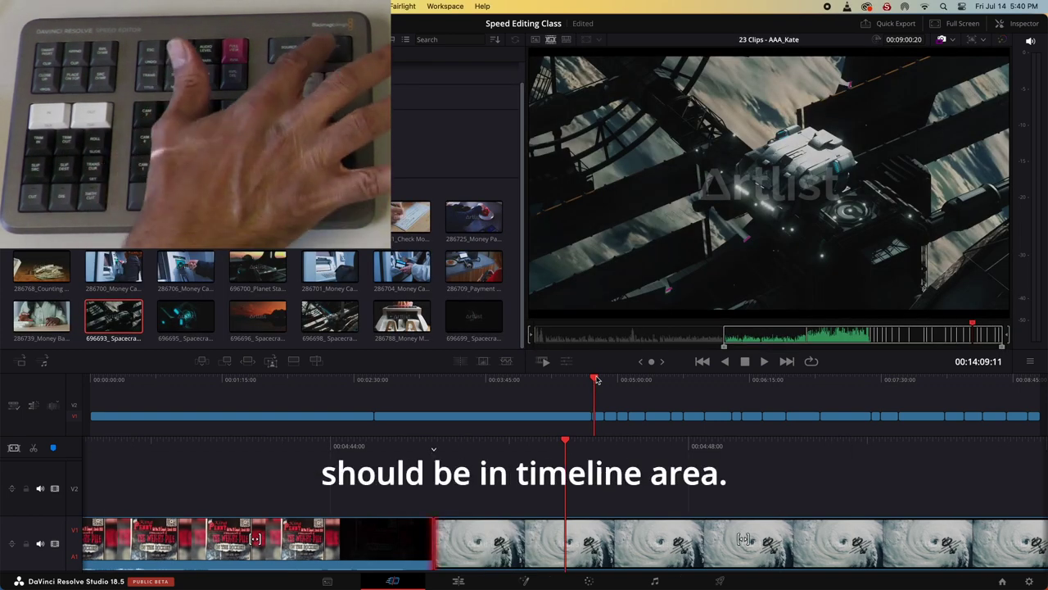
Step: Switch to Timeline 1 and adjust the edit point between the red poster clip and the hurricane clip on V1
{"action": "key", "text": "q"}
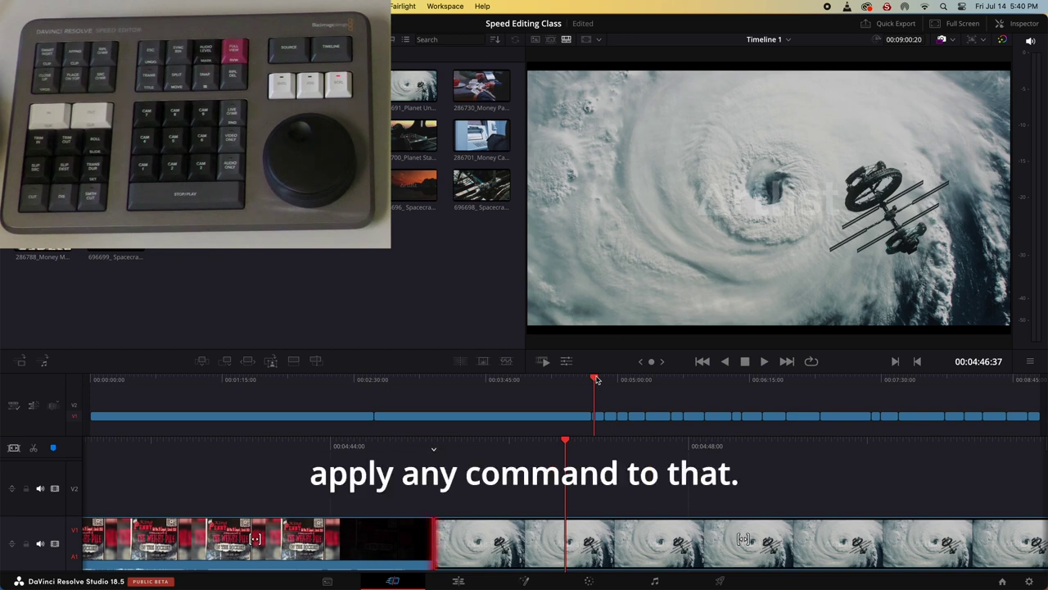
{"action": "key", "text": "v"}
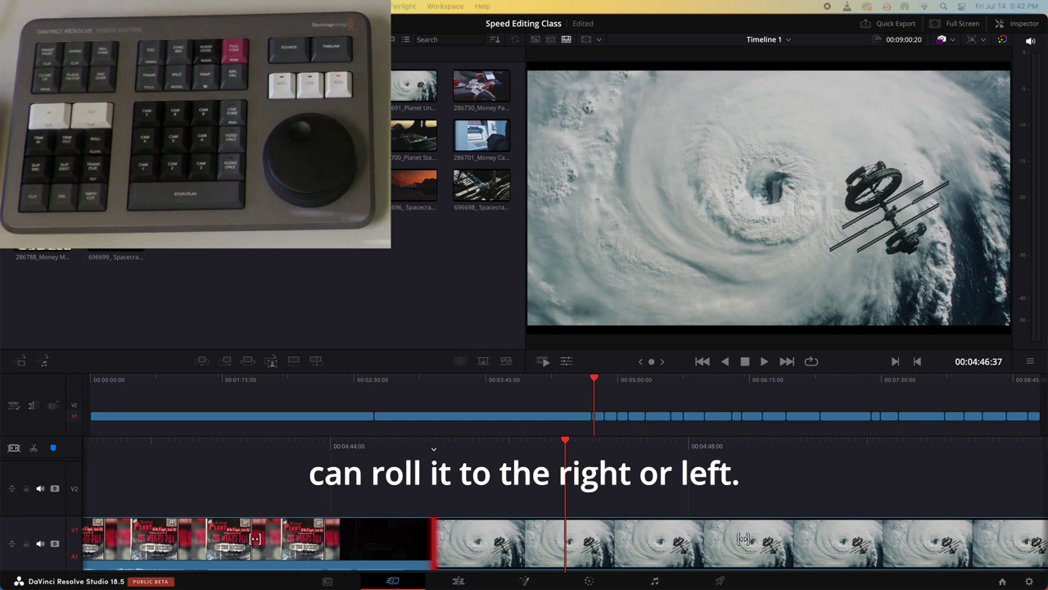
{"action": "key", "text": "period"}
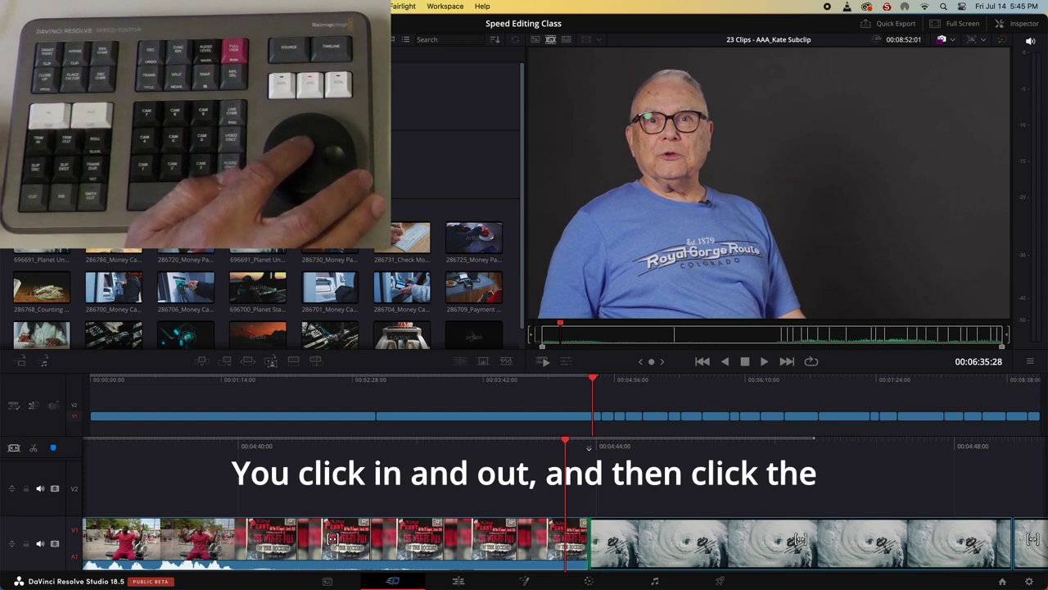
Step: Play the source tape interview and set its out point at about 00:06:39:43
{"action": "key", "text": "l"}
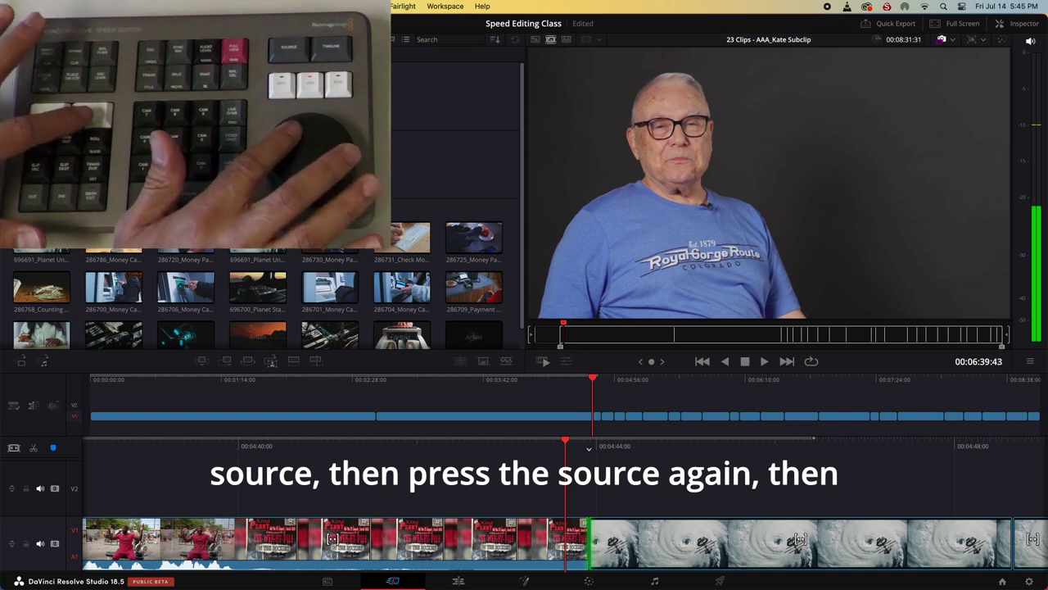
{"action": "key", "text": "o"}
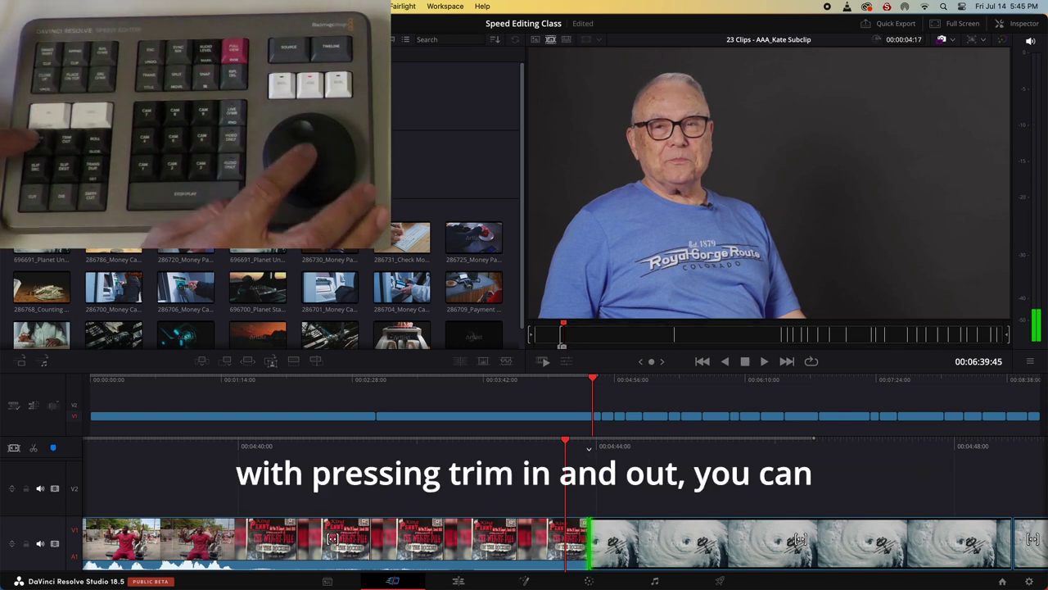
Step: Trim the interview's source in point back to about 00:06:32:17, check the out point, and clear both markers
{"action": "key", "text": "shift+["}
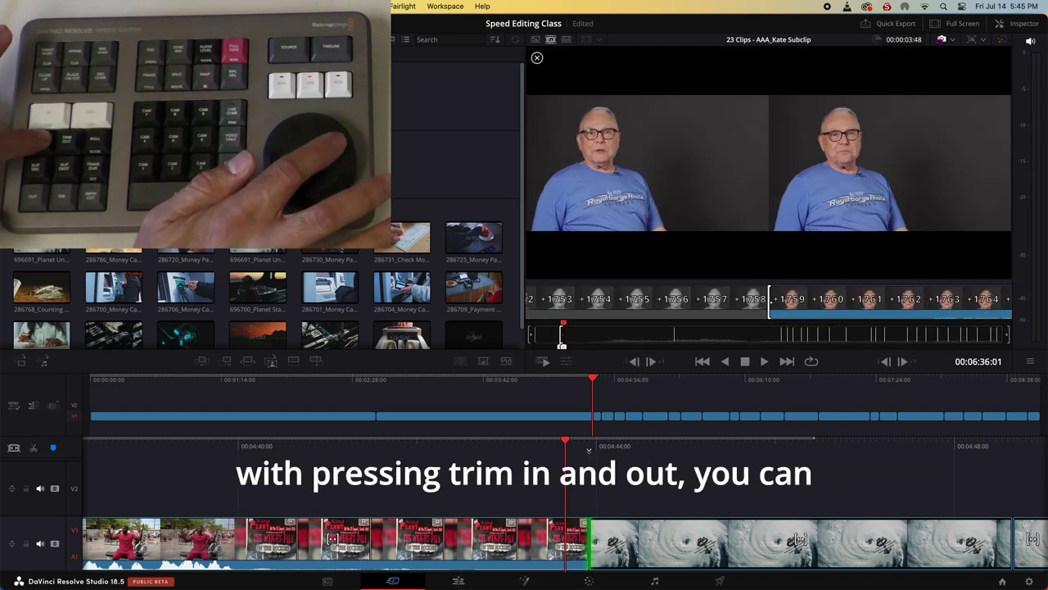
{"action": "scroll", "coordinate": [769, 299], "scroll_direction": "up", "scroll_amount": 10}
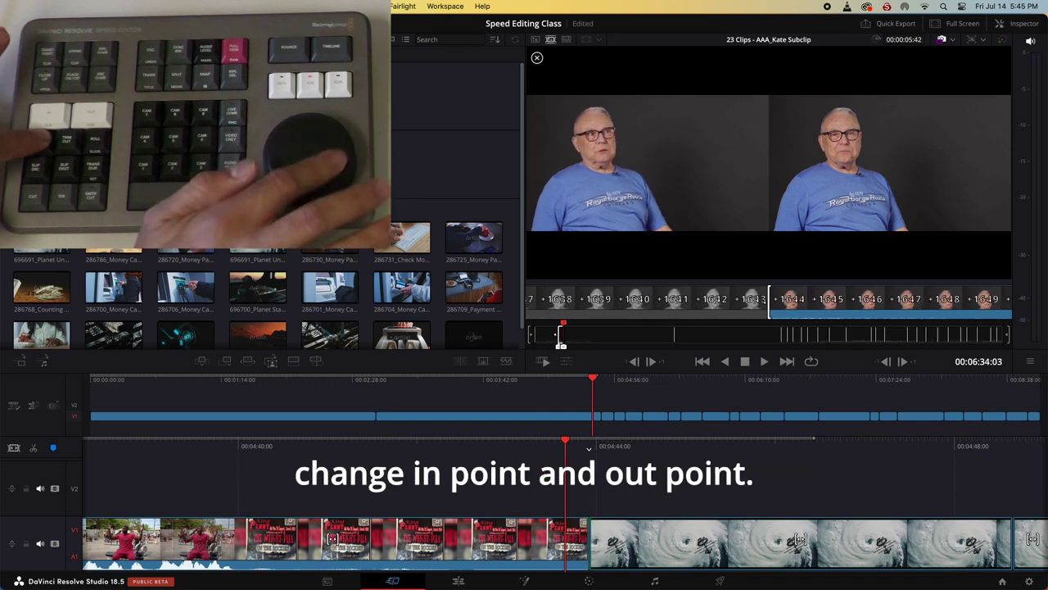
{"action": "scroll", "coordinate": [769, 300], "scroll_direction": "up", "scroll_amount": 10}
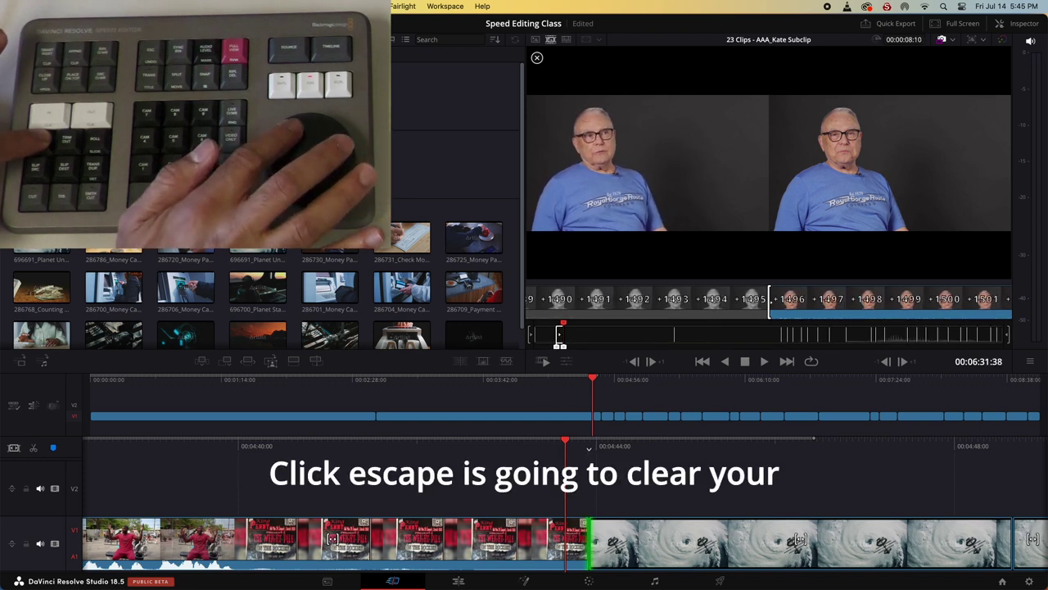
{"action": "scroll", "coordinate": [769, 299], "scroll_direction": "down", "scroll_amount": 8}
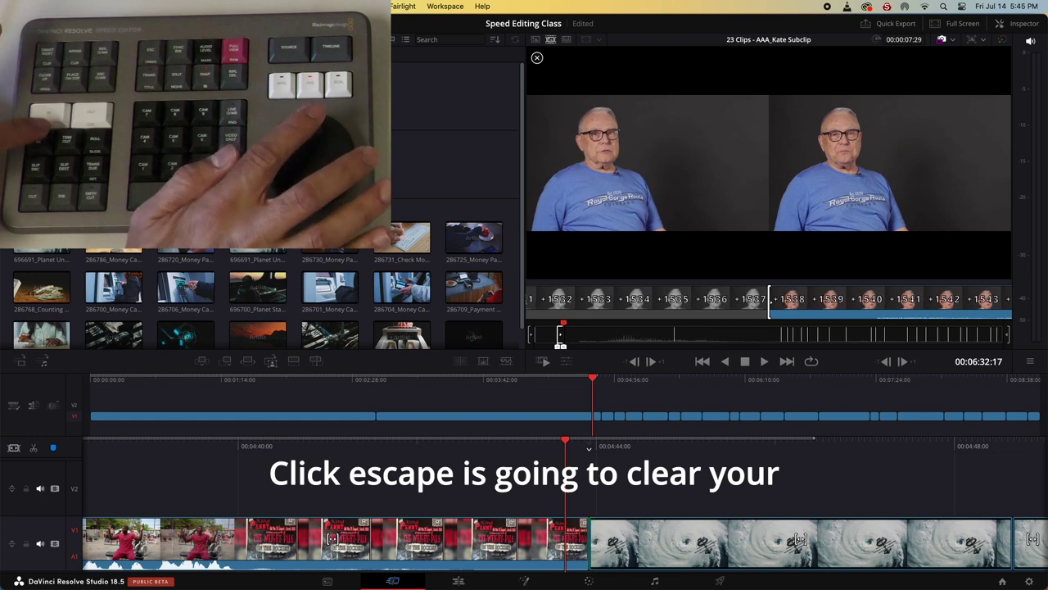
{"action": "scroll", "coordinate": [769, 299], "scroll_direction": "up", "scroll_amount": 1}
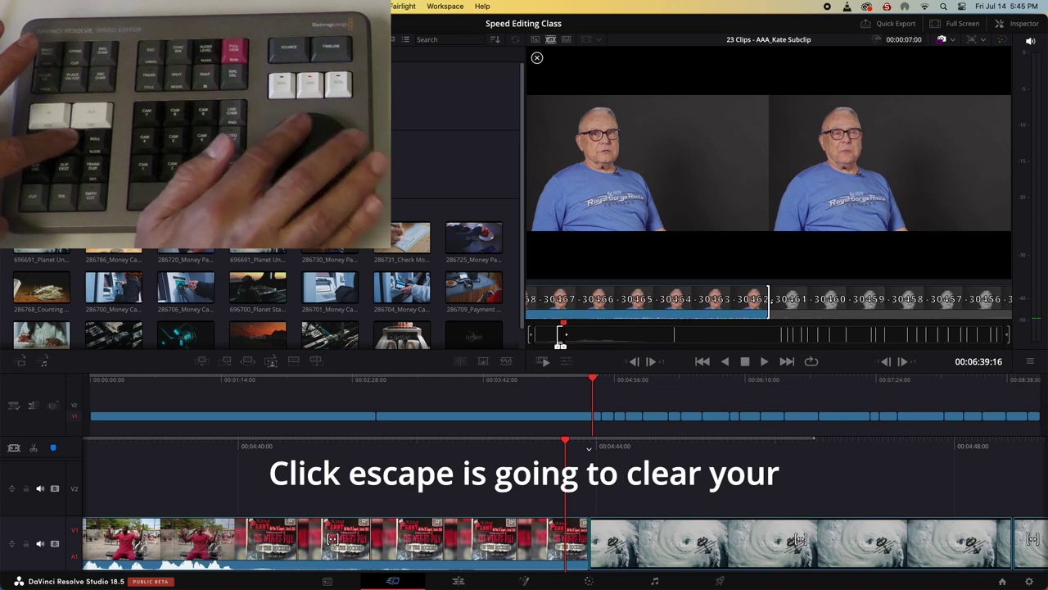
{"action": "key", "text": "Escape"}
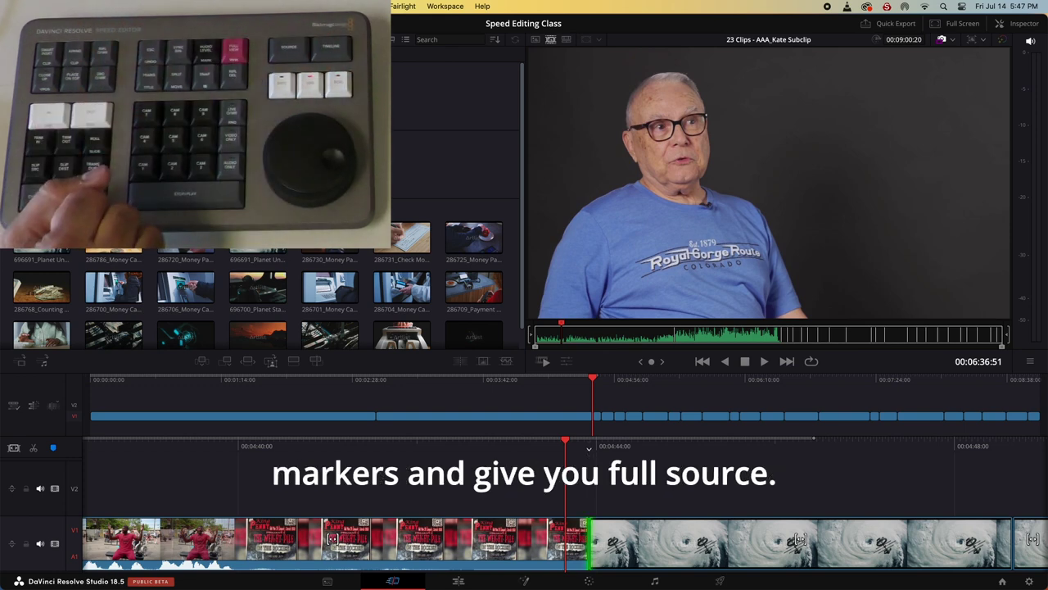
Step: Select the stacked coins clip's edit at 00:04:15:19 and slip its contents by about -00:23
{"action": "key", "text": "v"}
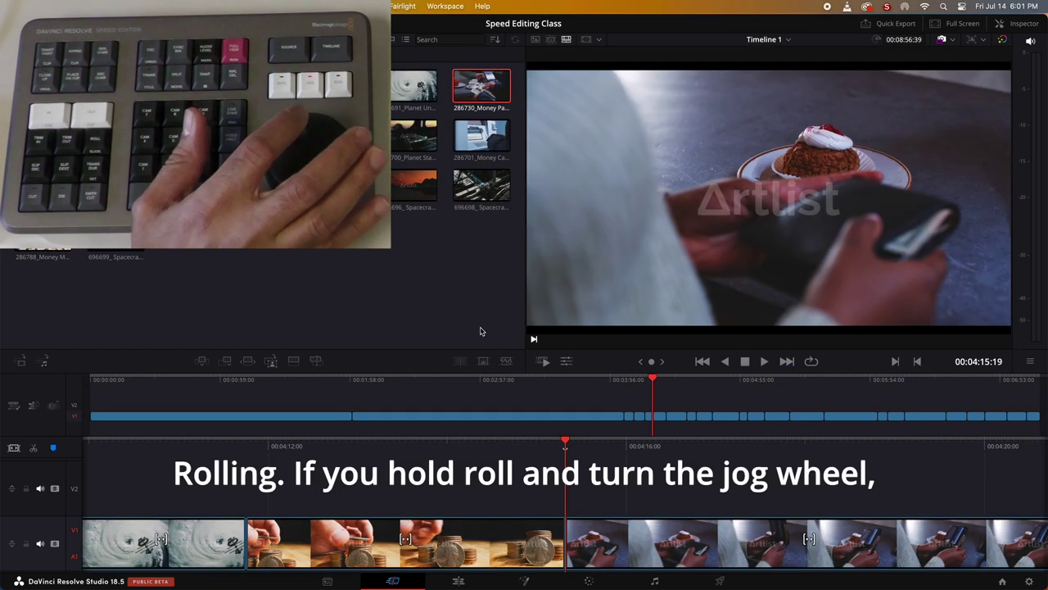
{"action": "key", "text": "v"}
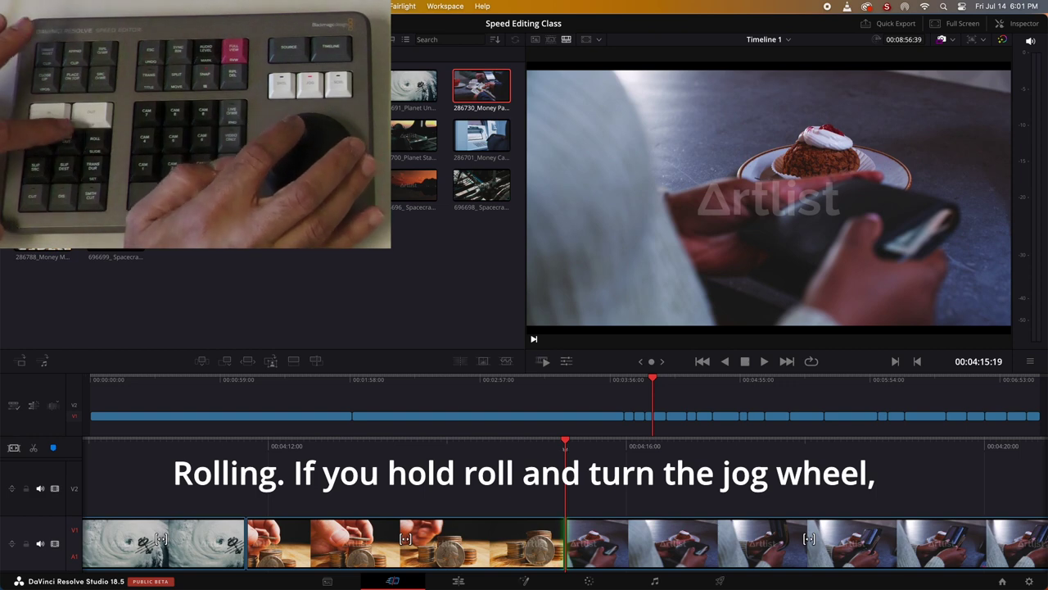
{"action": "key", "text": "s"}
{"action": "key", "text": "comma"}
{"action": "key", "text": "comma"}
{"action": "key", "text": "comma"}
{"action": "key", "text": "comma"}
{"action": "key", "text": "comma"}
{"action": "key", "text": "comma"}
{"action": "key", "text": "comma"}
{"action": "key", "text": "comma"}
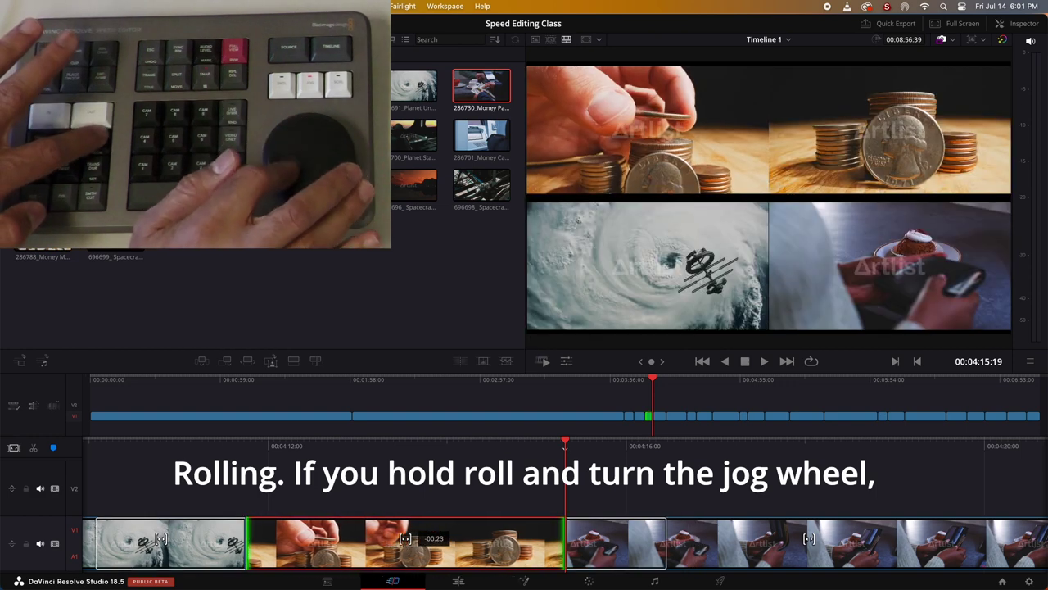
Step: Slip the stacked coins clip back and forth between about +00:09 and -00:33, stopping at -00:07
{"action": "key", "text": "comma"}
{"action": "key", "text": "comma"}
{"action": "key", "text": "comma"}
{"action": "key", "text": "comma"}
{"action": "key", "text": "comma"}
{"action": "key", "text": "comma"}
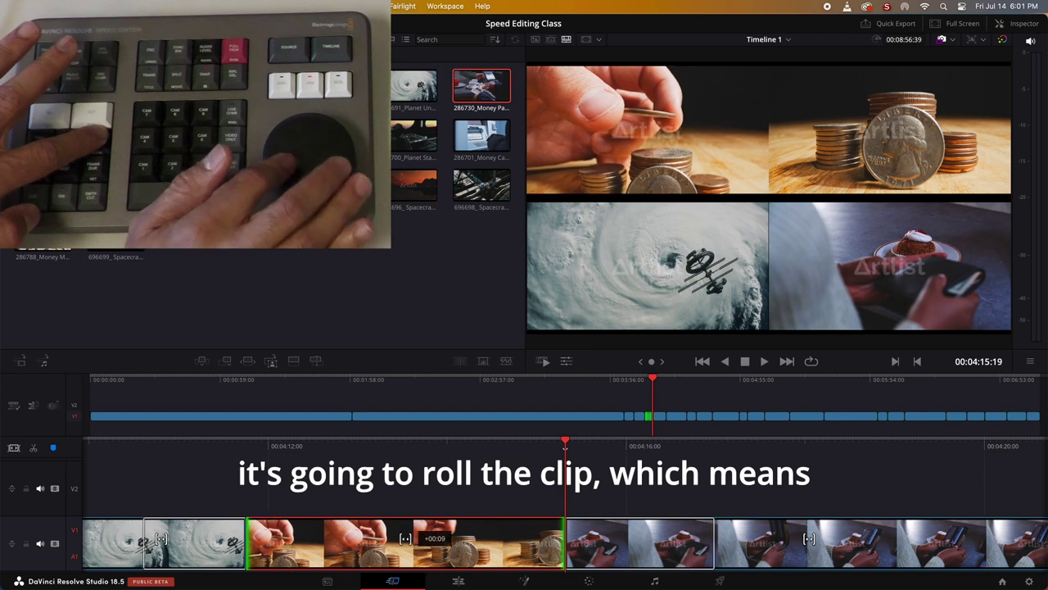
{"action": "key", "text": "period"}
{"action": "key", "text": "period"}
{"action": "key", "text": "period"}
{"action": "key", "text": "period"}
{"action": "key", "text": "period"}
{"action": "key", "text": "period"}
{"action": "key", "text": "period"}
{"action": "key", "text": "period"}
{"action": "key", "text": "period"}
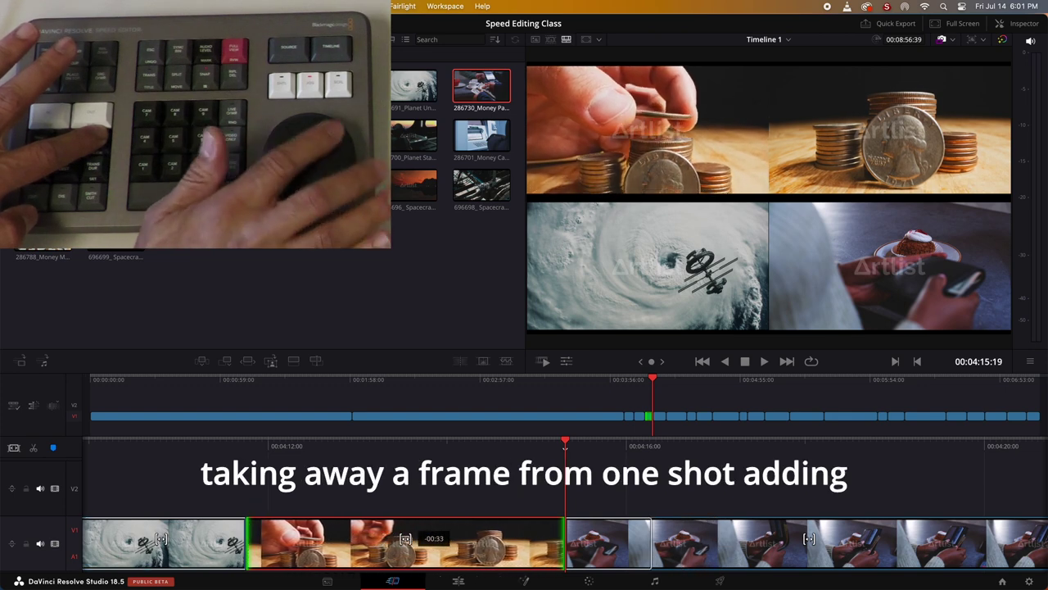
{"action": "key", "text": "comma"}
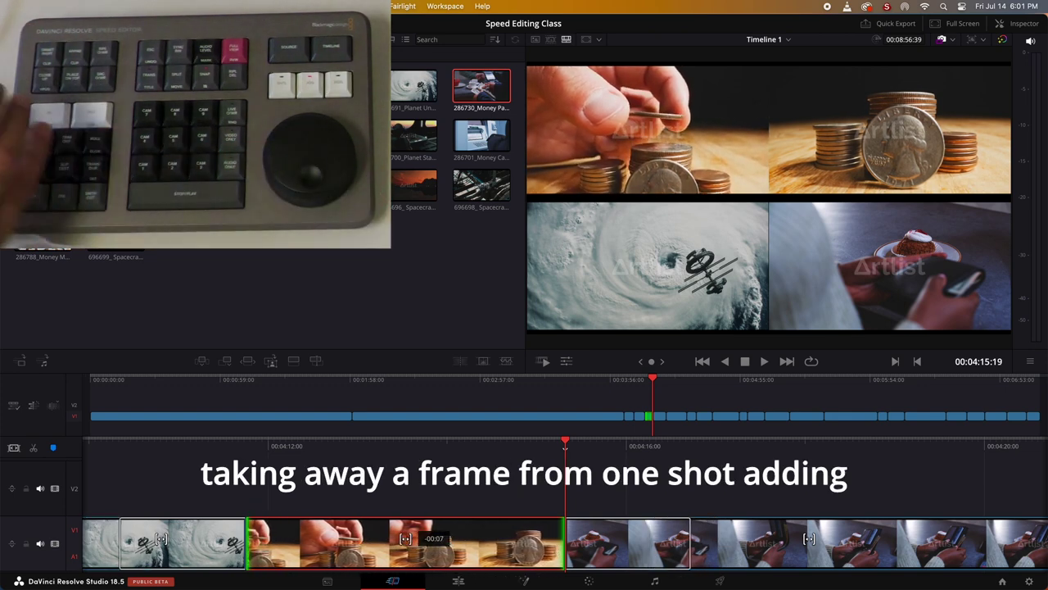
{"action": "key", "text": "Escape"}
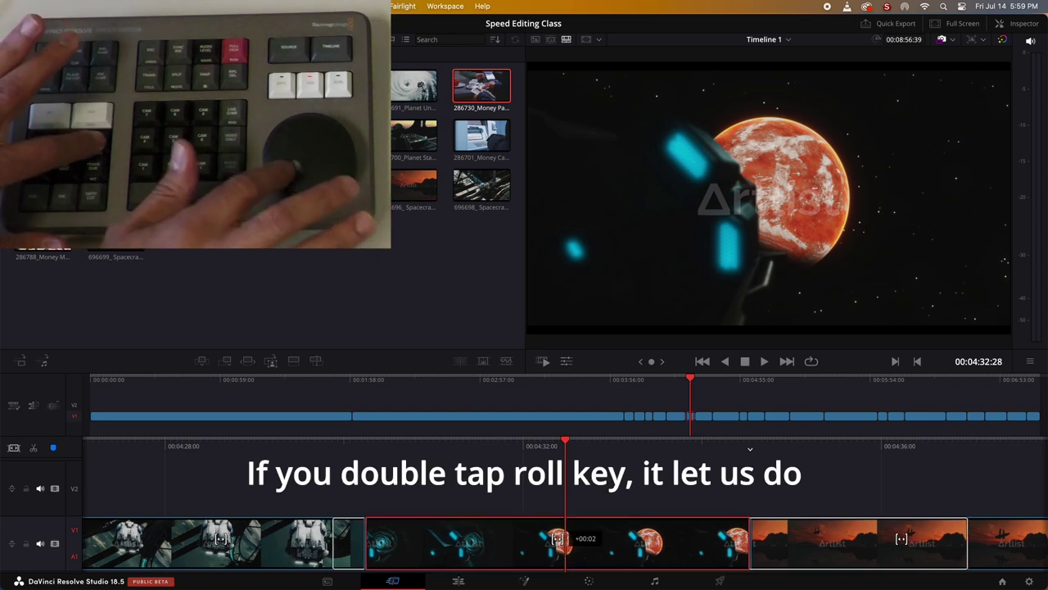
Step: Slide the spaceship and red planet clip along V1, between about +01:26 and -00:26, against its neighbouring clips
{"action": "scroll", "coordinate": [557, 542], "scroll_direction": "down", "scroll_amount": 5}
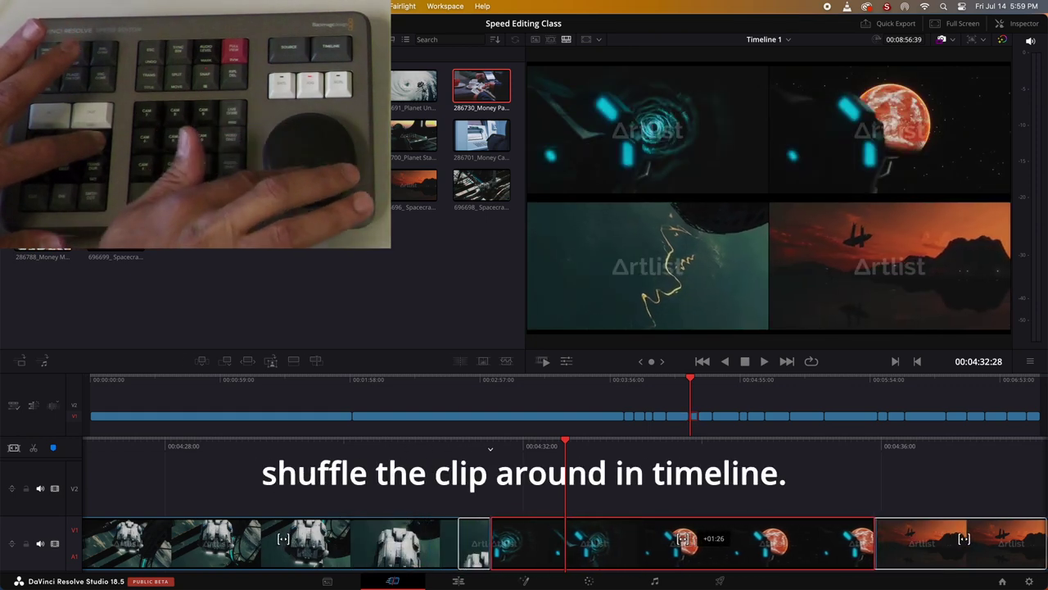
{"action": "scroll", "coordinate": [565, 543], "scroll_direction": "up", "scroll_amount": 5}
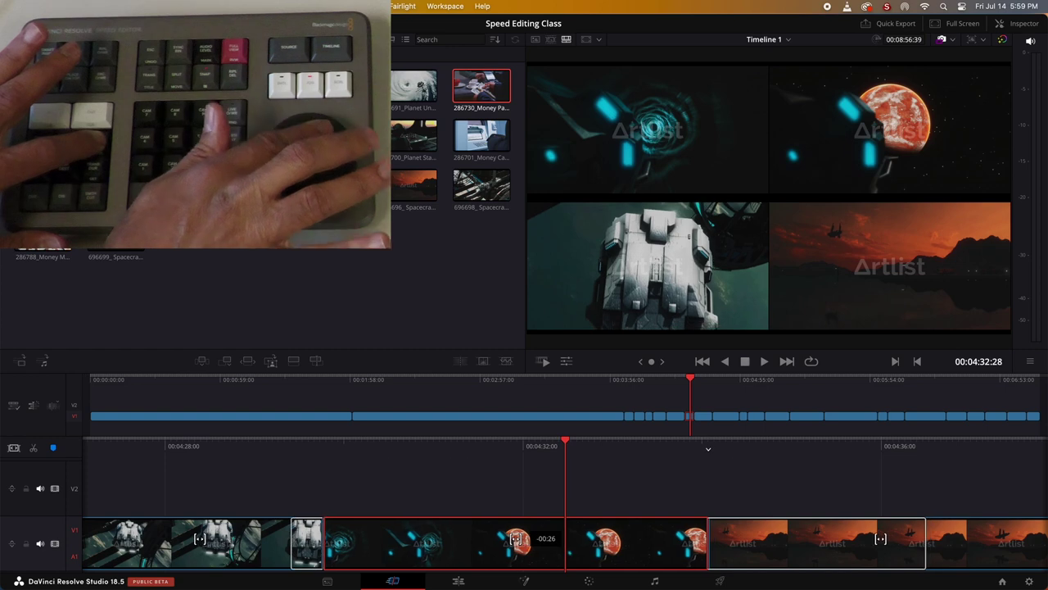
{"action": "scroll", "coordinate": [565, 543], "scroll_direction": "down", "scroll_amount": 5}
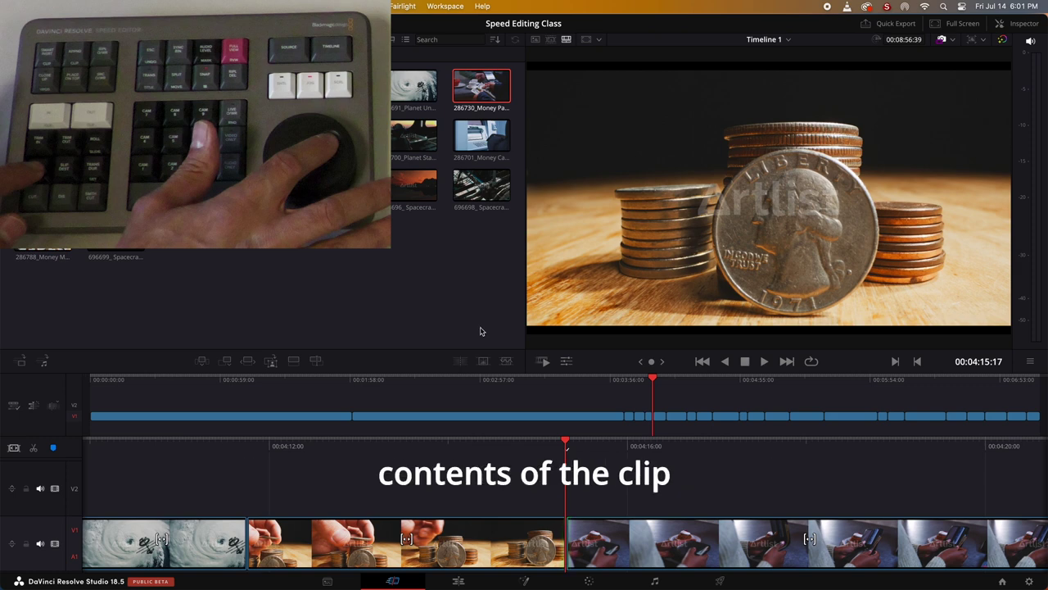
Step: Move the playhead to 00:04:15:19 and slip the outgoing stacked coins clip's contents by up to about -00:13
{"action": "key", "text": "Right"}
{"action": "key", "text": "Right"}
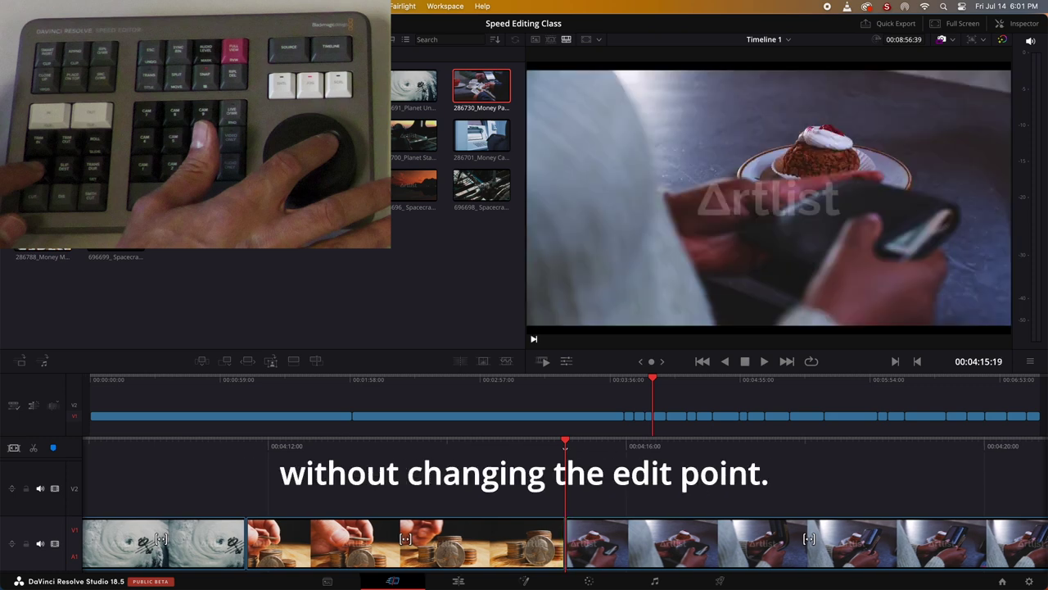
{"action": "scroll", "coordinate": [405, 543], "scroll_direction": "up", "scroll_amount": 5}
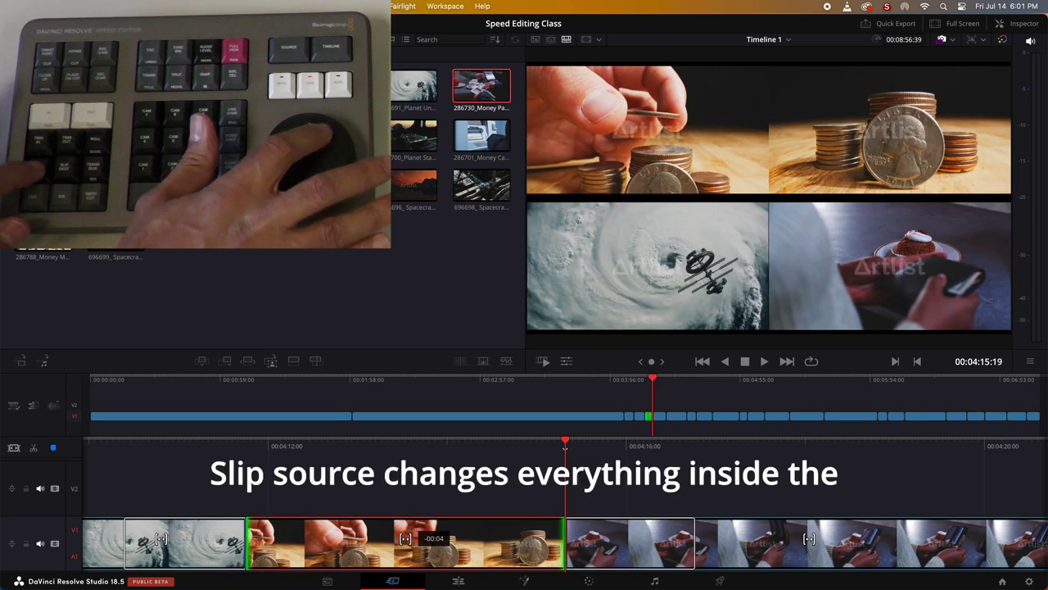
{"action": "scroll", "coordinate": [405, 543], "scroll_direction": "down", "scroll_amount": 7}
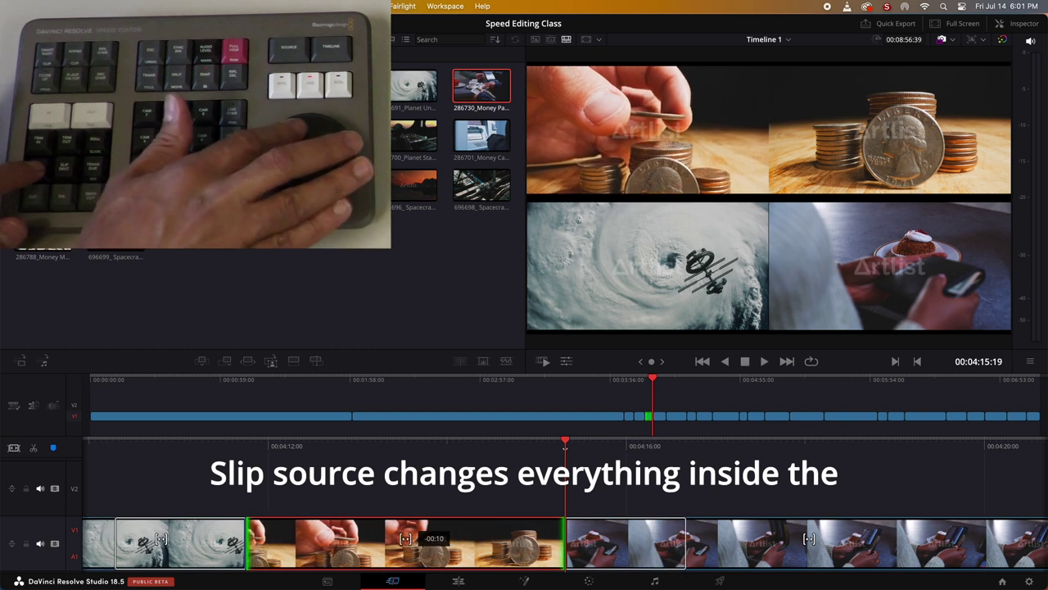
{"action": "scroll", "coordinate": [406, 543], "scroll_direction": "up", "scroll_amount": 7}
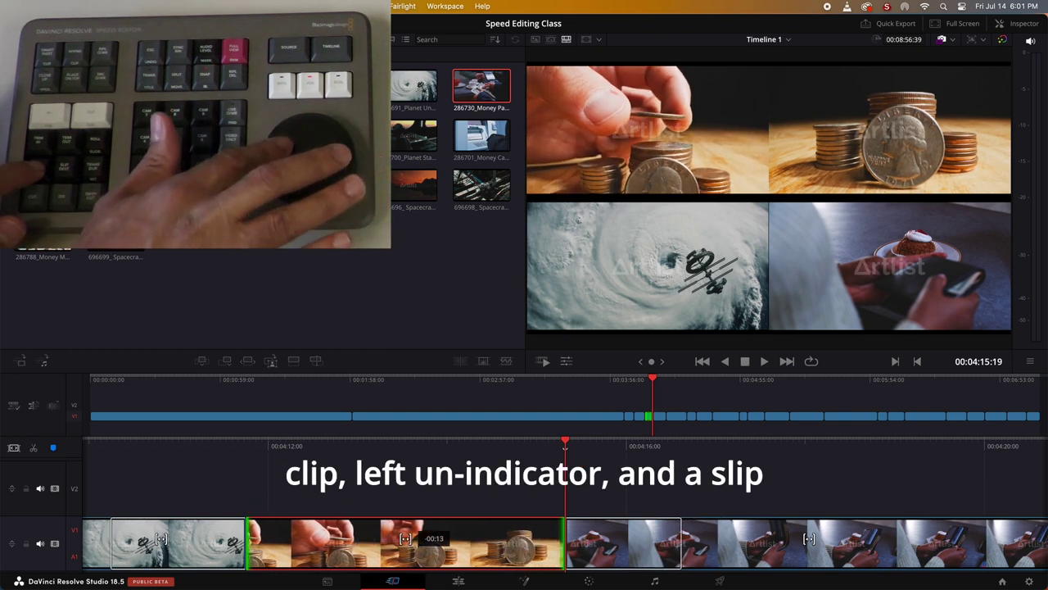
{"action": "scroll", "coordinate": [405, 543], "scroll_direction": "down", "scroll_amount": 5}
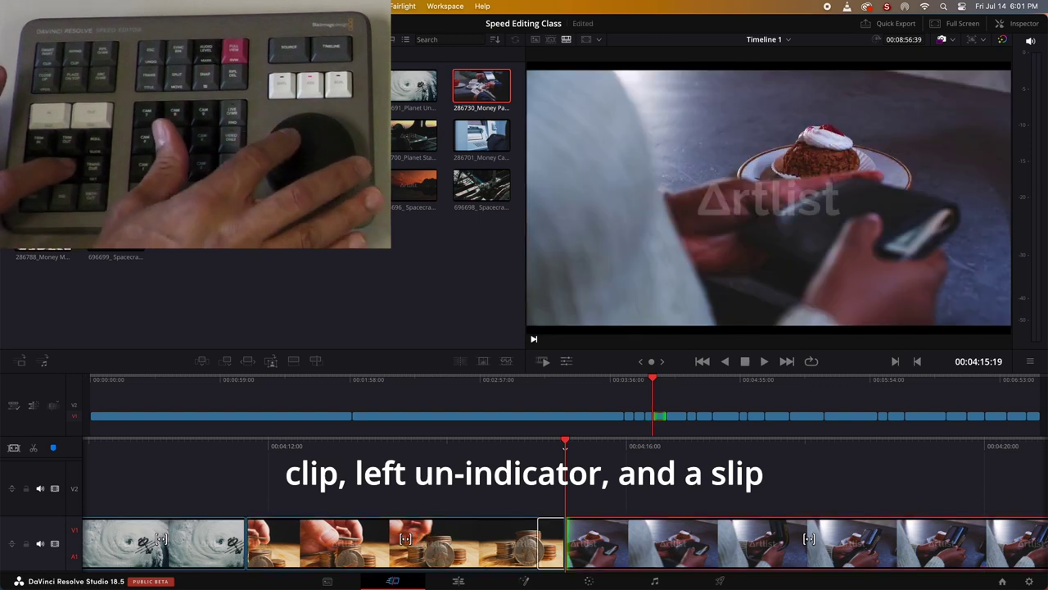
Step: Slip the incoming wallet clip's contents after the 00:04:15:19 edit as far as -02:48, settling at about -01:32
{"action": "scroll", "coordinate": [809, 543], "scroll_direction": "up", "scroll_amount": 7}
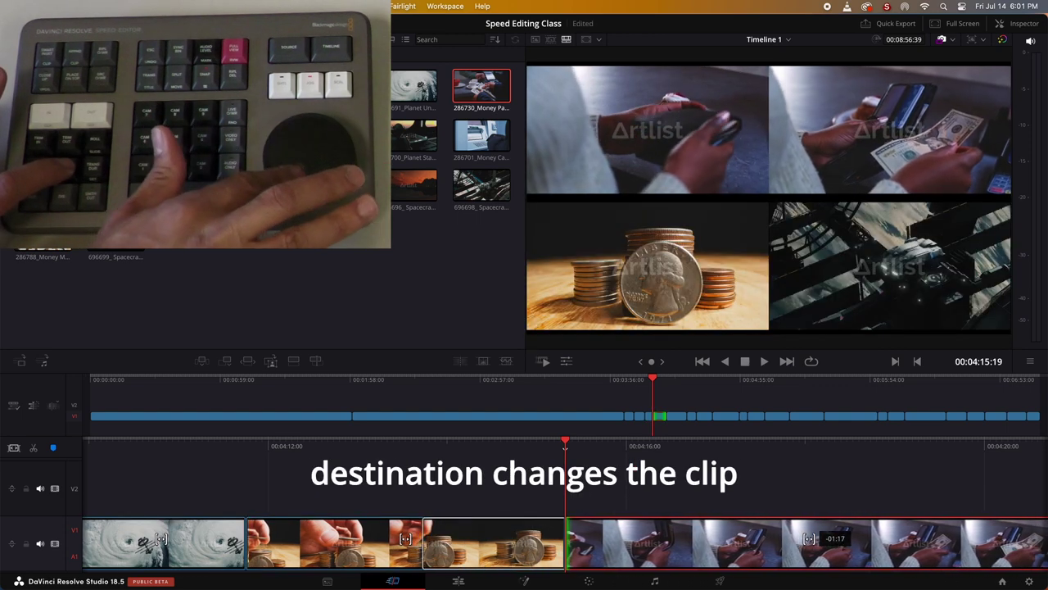
{"action": "key", "text": "comma"}
{"action": "key", "text": "comma"}
{"action": "key", "text": "comma"}
{"action": "key", "text": "comma"}
{"action": "key", "text": "comma"}
{"action": "key", "text": "comma"}
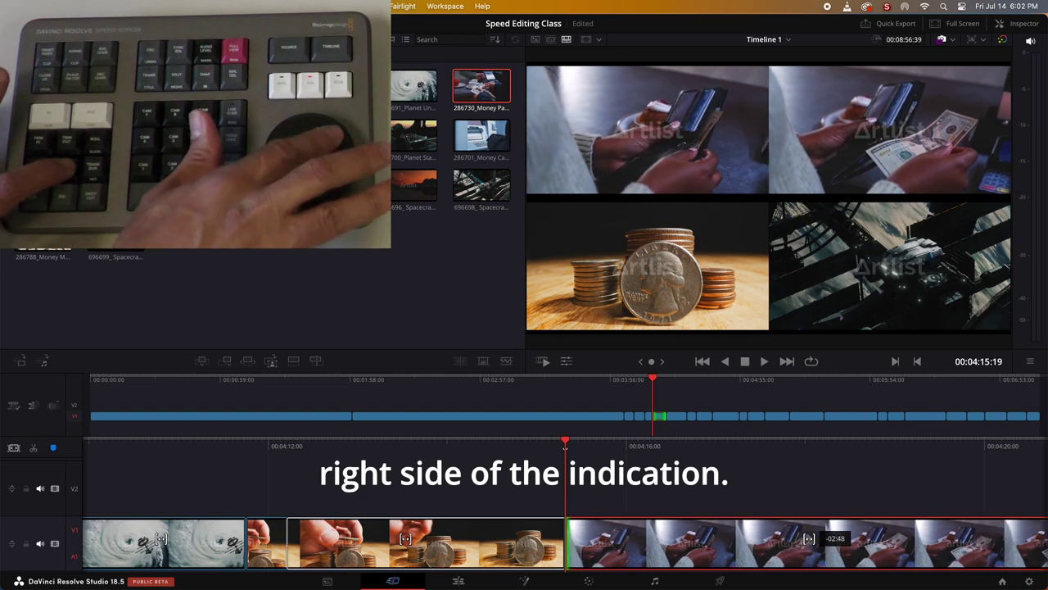
{"action": "scroll", "coordinate": [809, 542], "scroll_direction": "up", "scroll_amount": 2}
{"action": "scroll", "coordinate": [809, 543], "scroll_direction": "down", "scroll_amount": 7}
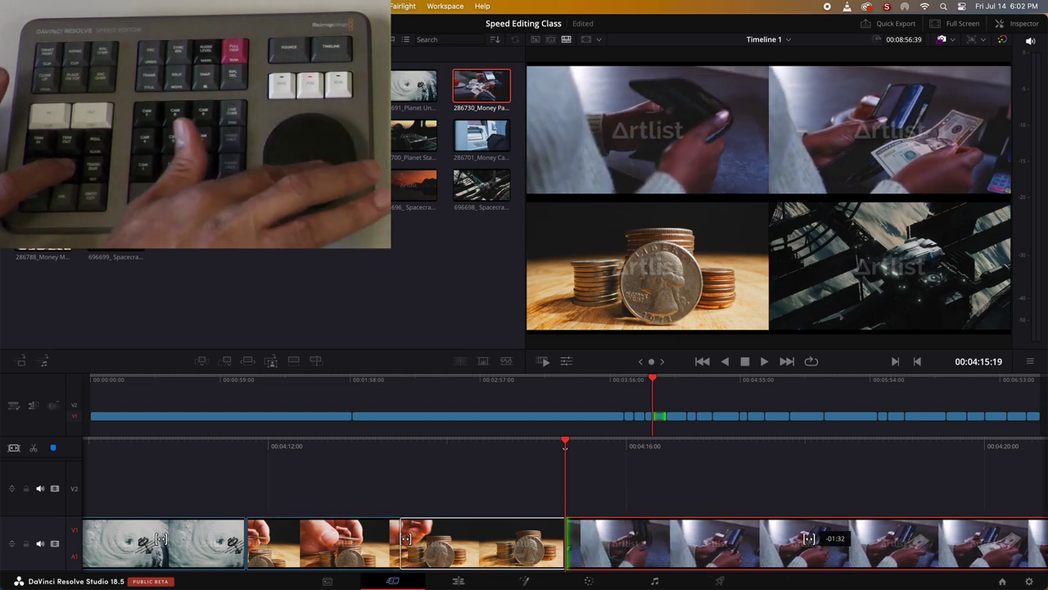
{"action": "key", "text": "period"}
{"action": "key", "text": "period"}
{"action": "key", "text": "period"}
{"action": "key", "text": "period"}
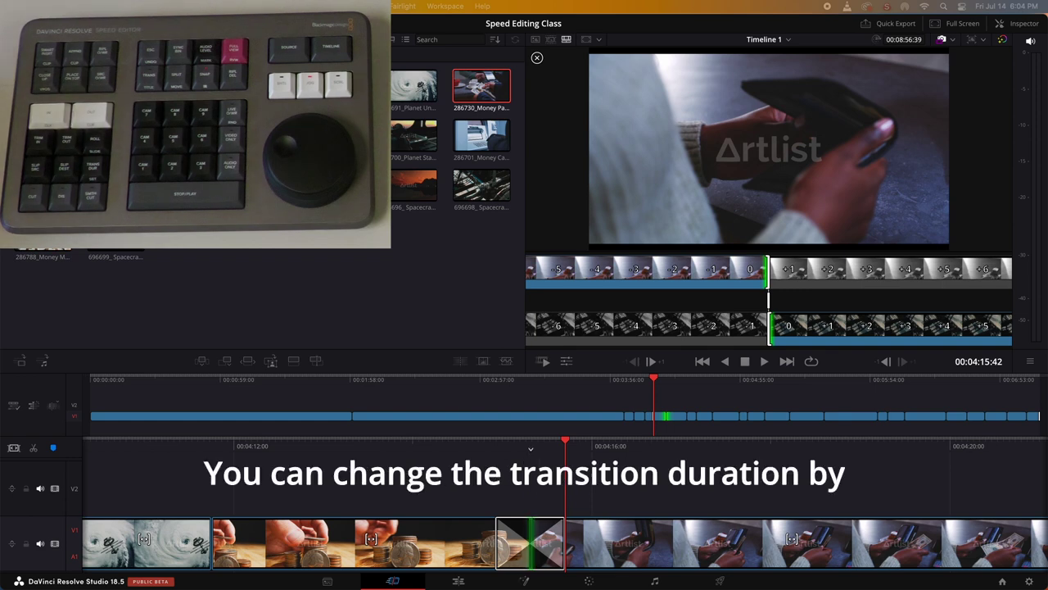
Step: Change the Cross Dissolve's duration between the coins and wallet clips, trying 02:17 and 00:53 and settling at about 01:13
{"action": "key", "text": "super+d"}
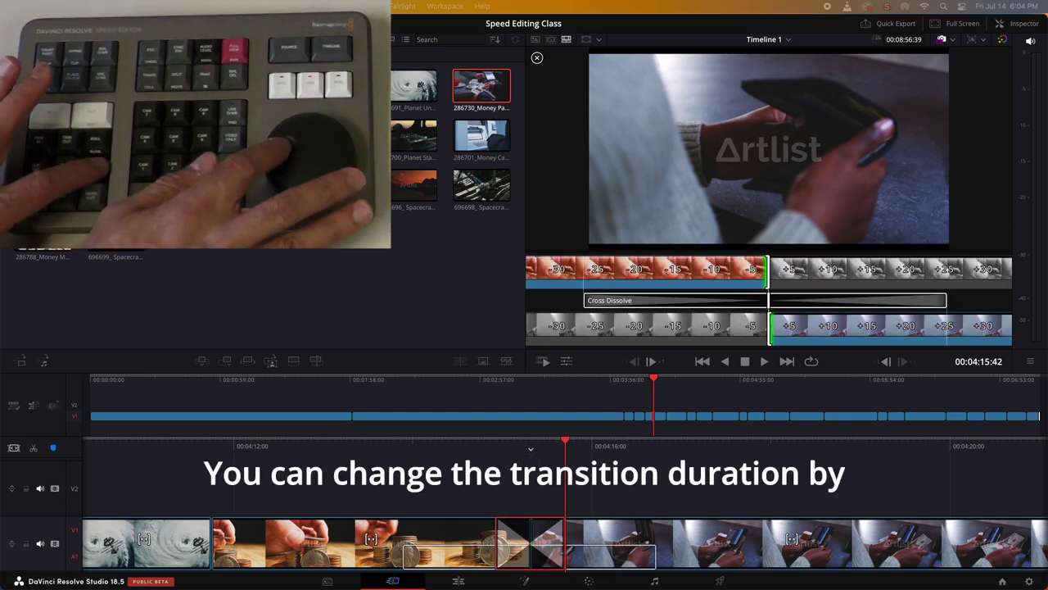
{"action": "key", "text": "period"}
{"action": "key", "text": "period"}
{"action": "key", "text": "period"}
{"action": "key", "text": "period"}
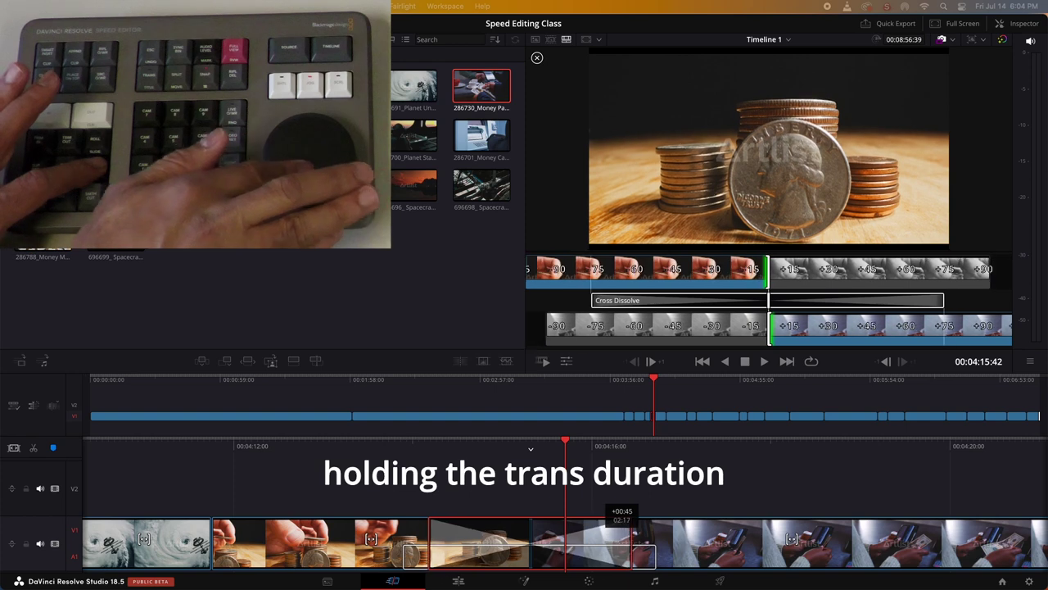
{"action": "scroll", "coordinate": [768, 299], "scroll_direction": "left", "scroll_amount": 10}
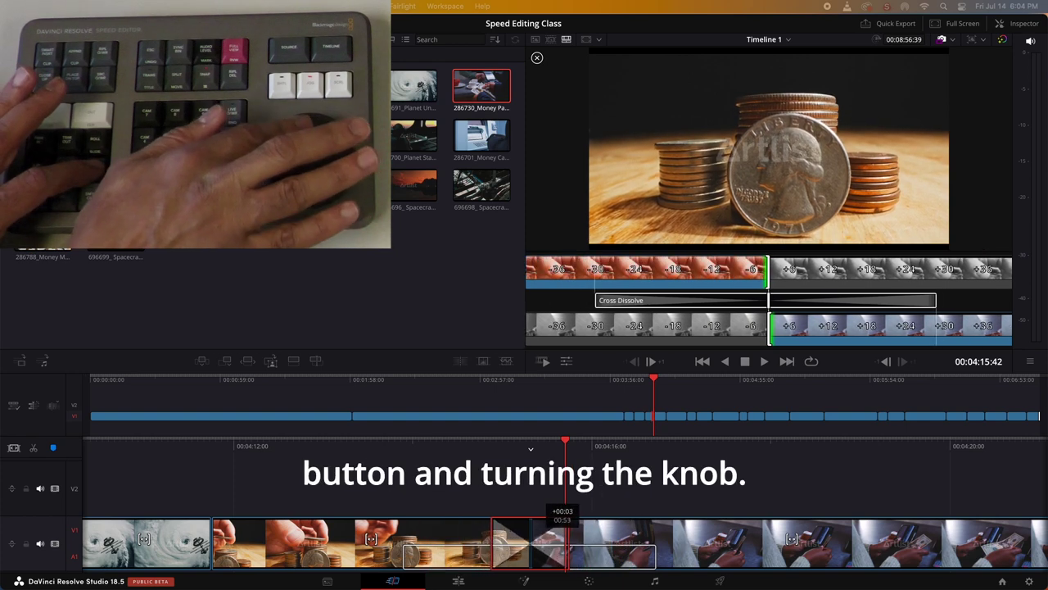
{"action": "scroll", "coordinate": [768, 300], "scroll_direction": "right", "scroll_amount": 5}
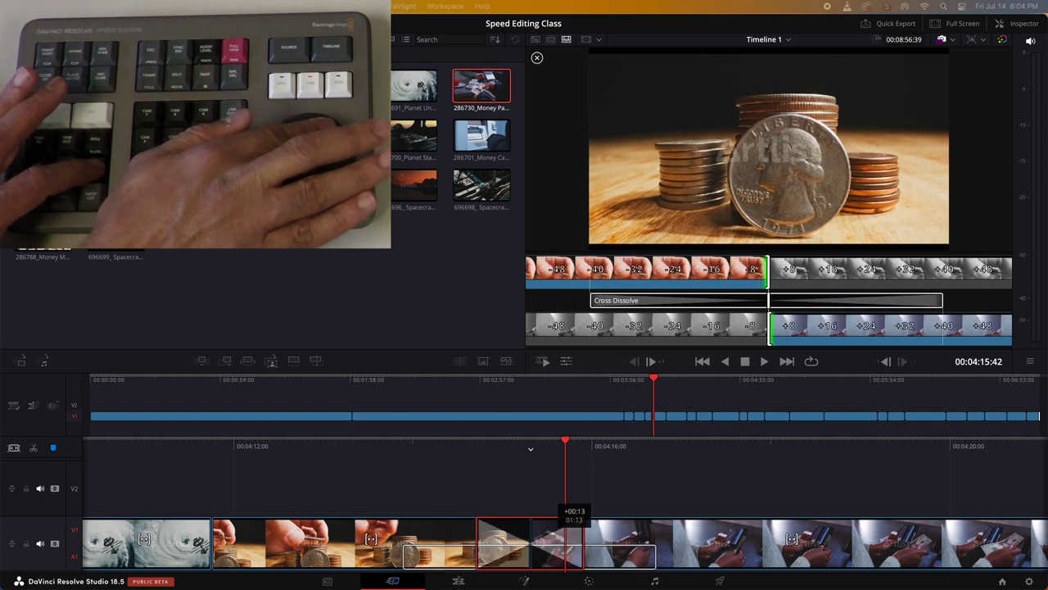
{"action": "key", "text": "Left"}
{"action": "key", "text": "Left"}
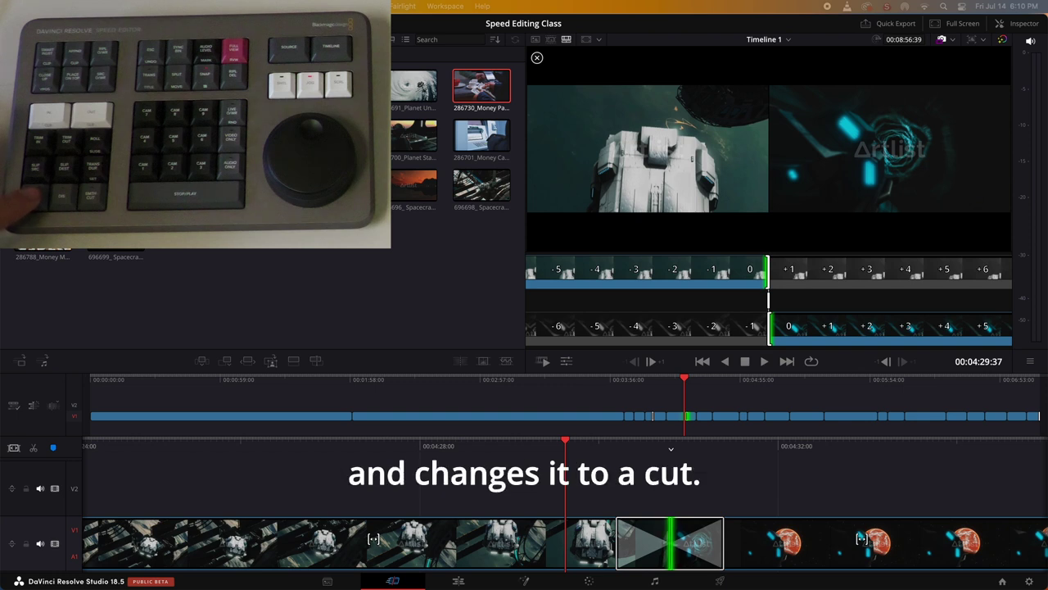
Step: Change the transition between the white spaceship and red planet clips to a cut, add a dissolve back there, and play across it
{"action": "key", "text": "Delete"}
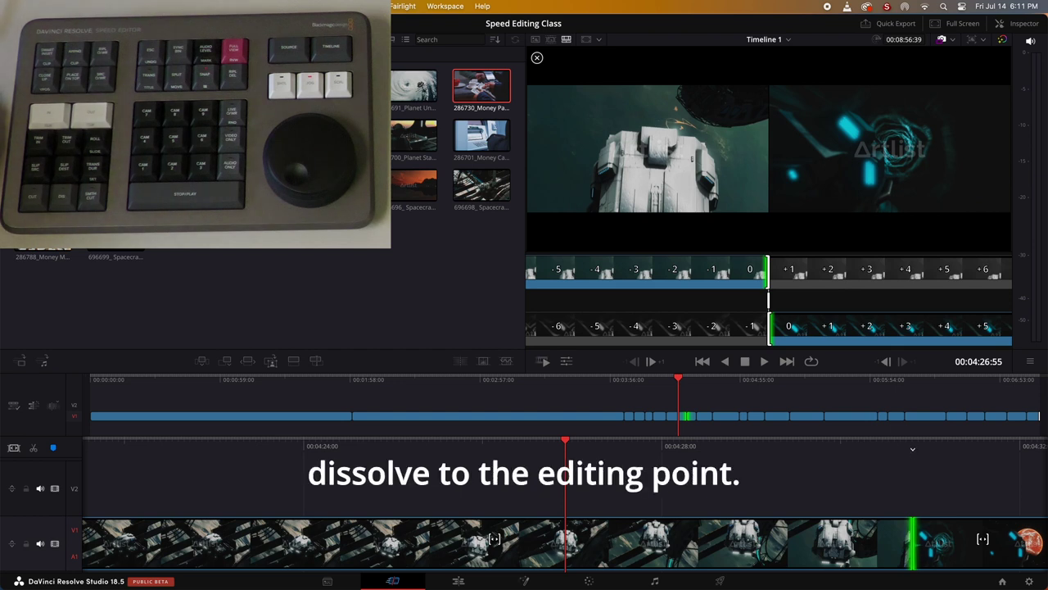
{"action": "key", "text": "ctrl+t"}
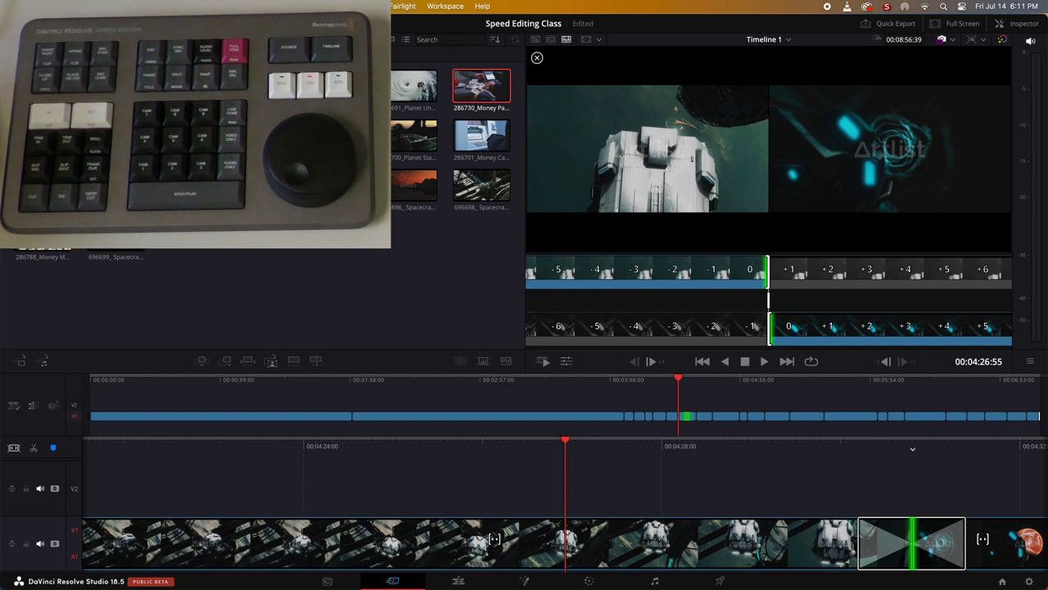
{"action": "key", "text": "space"}
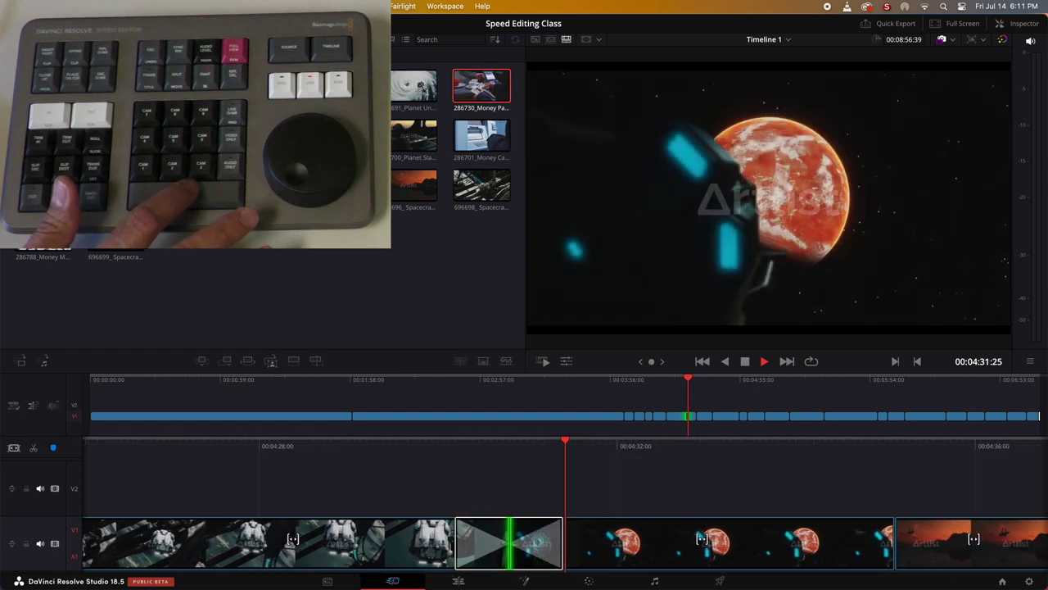
{"action": "key", "text": "space"}
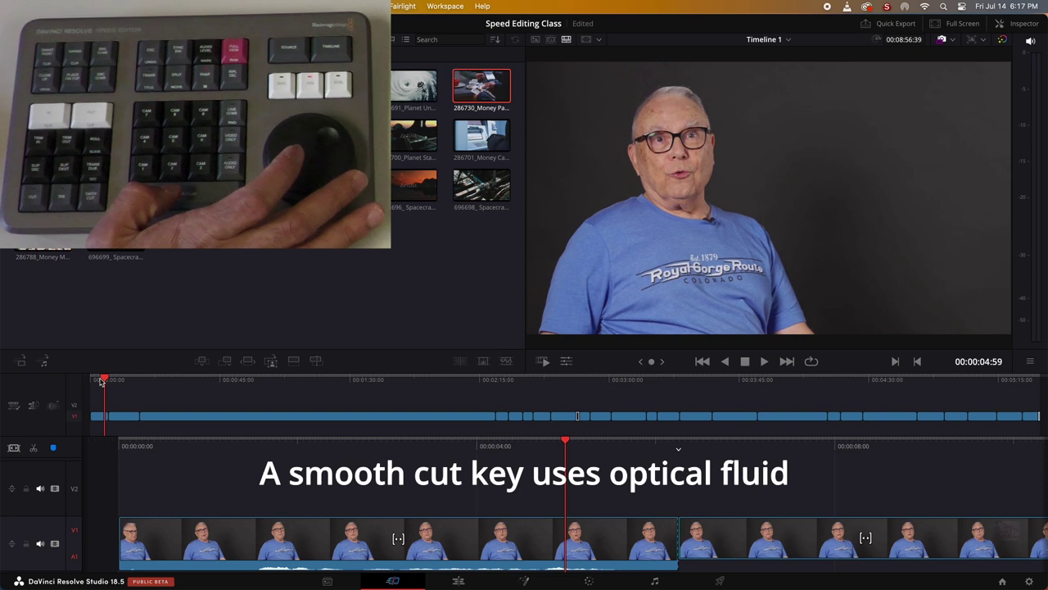
Step: Play across the edit between the first two interview clips, starting from 00:00:04:59
{"action": "key", "text": "v"}
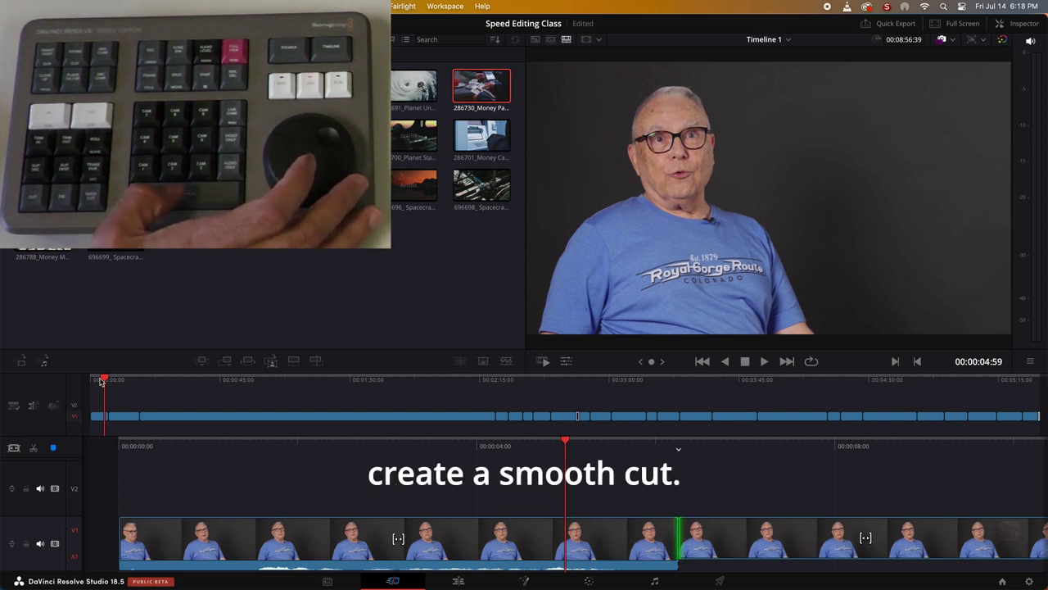
{"action": "key", "text": "v"}
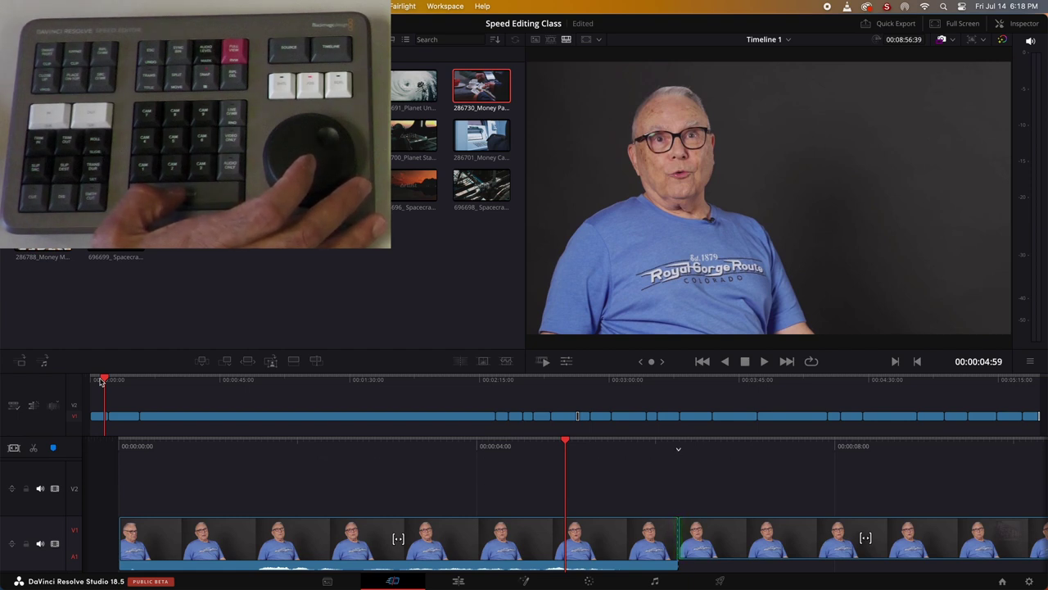
{"action": "key", "text": "space"}
{"action": "key", "text": "space"}
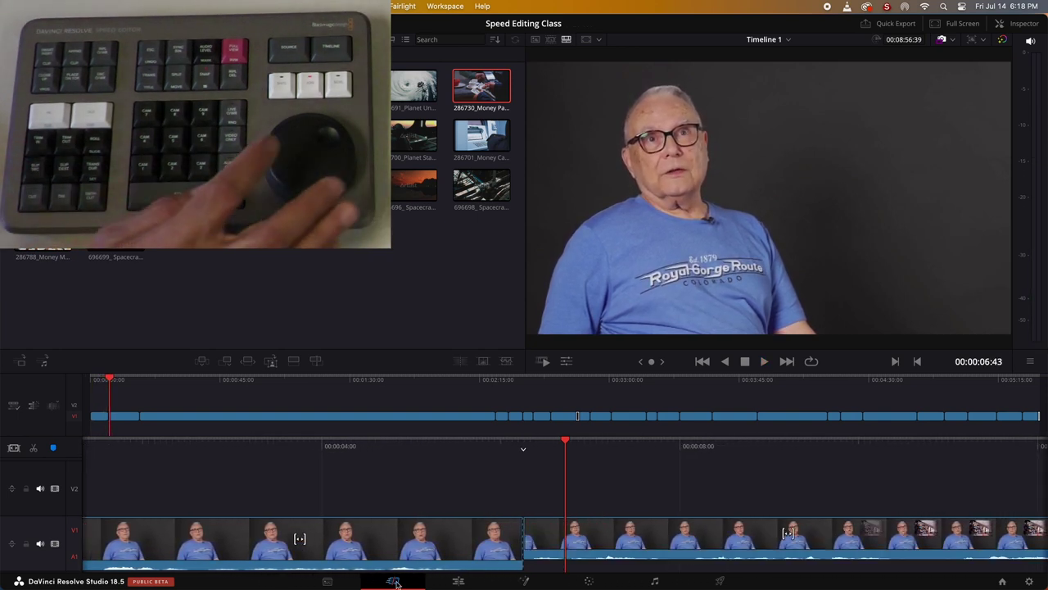
Step: Trim the start of the second interview clip on V1 by +00:26 and leave trim mode
{"action": "key", "text": "v"}
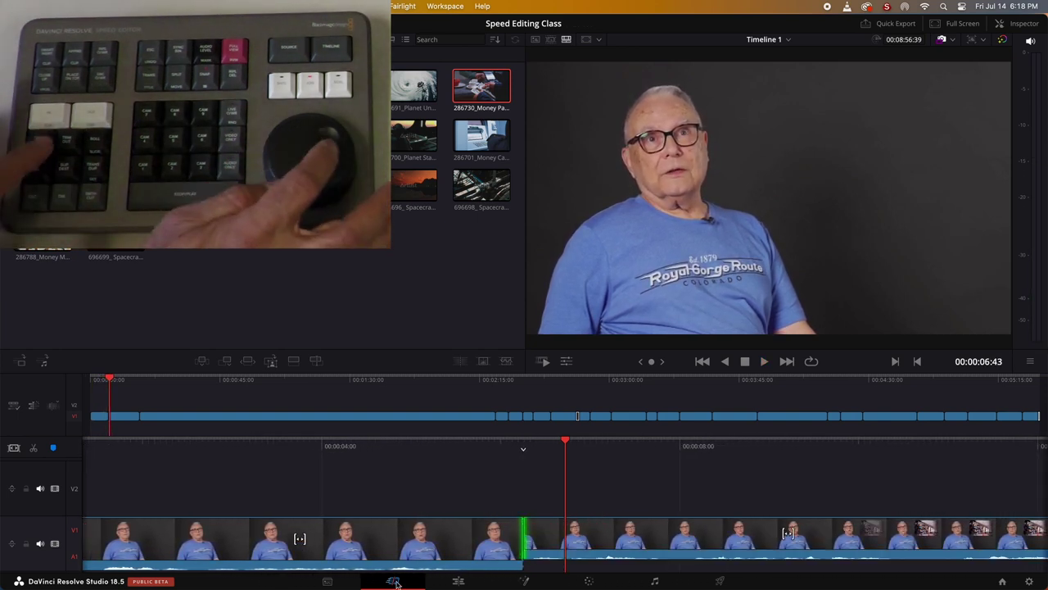
{"action": "key", "text": "period"}
{"action": "key", "text": "period"}
{"action": "key", "text": "period"}
{"action": "key", "text": "period"}
{"action": "key", "text": "period"}
{"action": "key", "text": "period"}
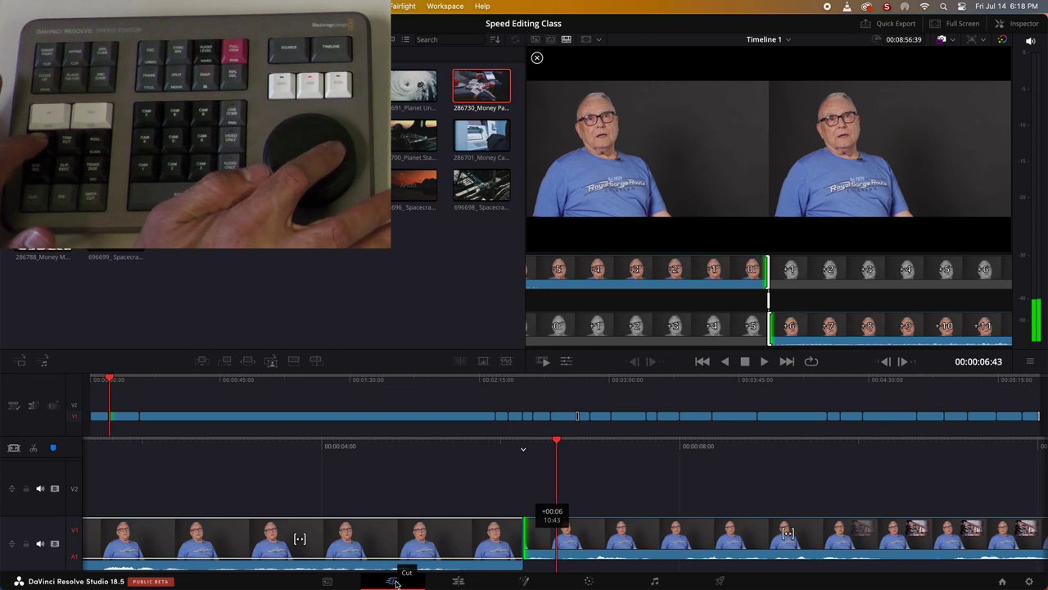
{"action": "key", "text": "period"}
{"action": "key", "text": "period"}
{"action": "key", "text": "period"}
{"action": "key", "text": "period"}
{"action": "key", "text": "period"}
{"action": "key", "text": "period"}
{"action": "key", "text": "period"}
{"action": "key", "text": "period"}
{"action": "key", "text": "period"}
{"action": "key", "text": "period"}
{"action": "key", "text": "period"}
{"action": "key", "text": "period"}
{"action": "key", "text": "period"}
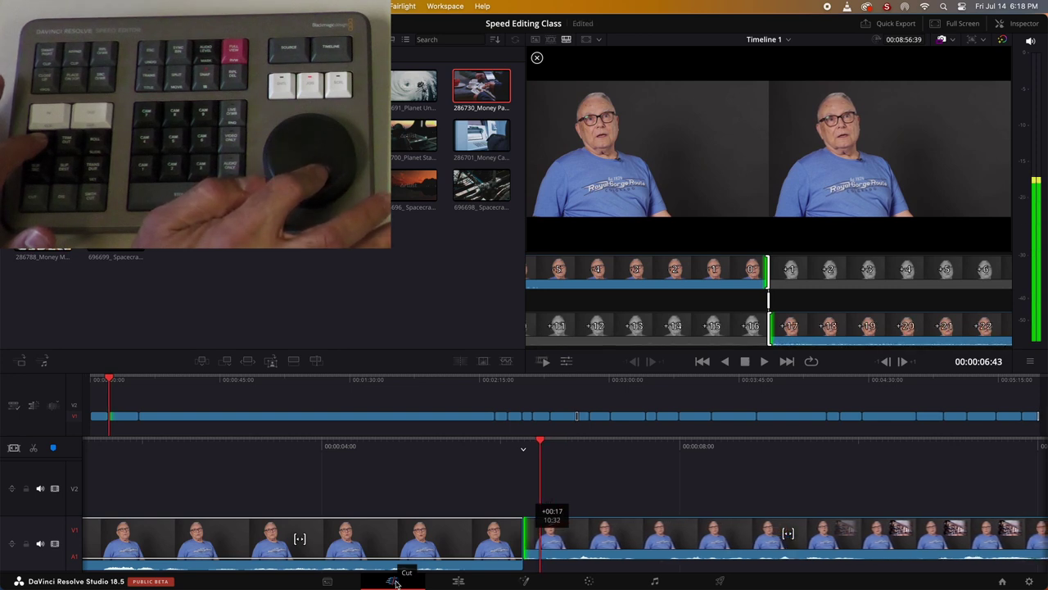
{"action": "key", "text": "period"}
{"action": "key", "text": "period"}
{"action": "key", "text": "period"}
{"action": "key", "text": "period"}
{"action": "key", "text": "period"}
{"action": "key", "text": "period"}
{"action": "key", "text": "period"}
{"action": "key", "text": "period"}
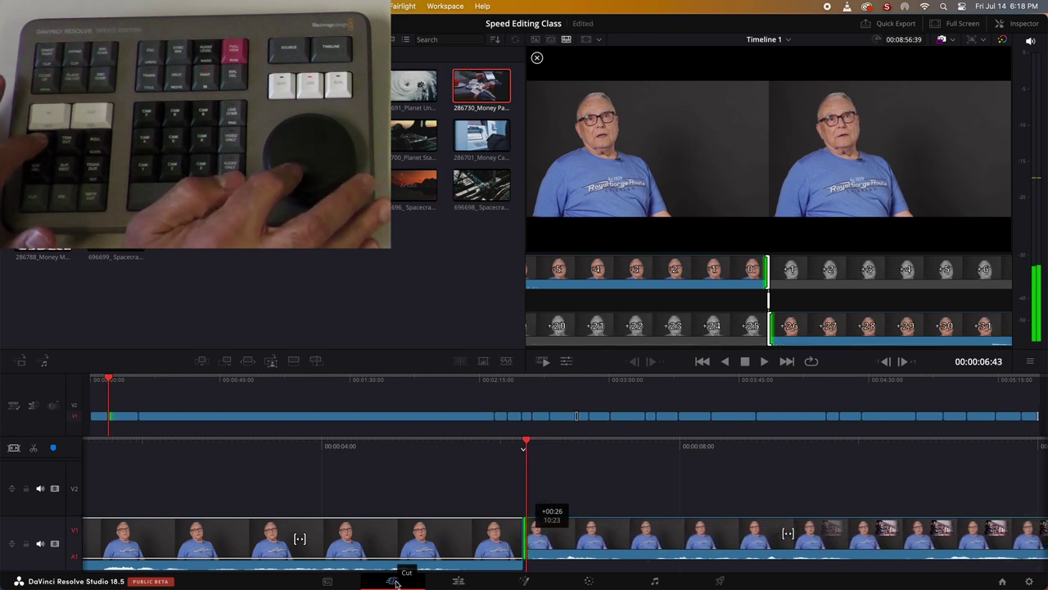
{"action": "key", "text": "Escape"}
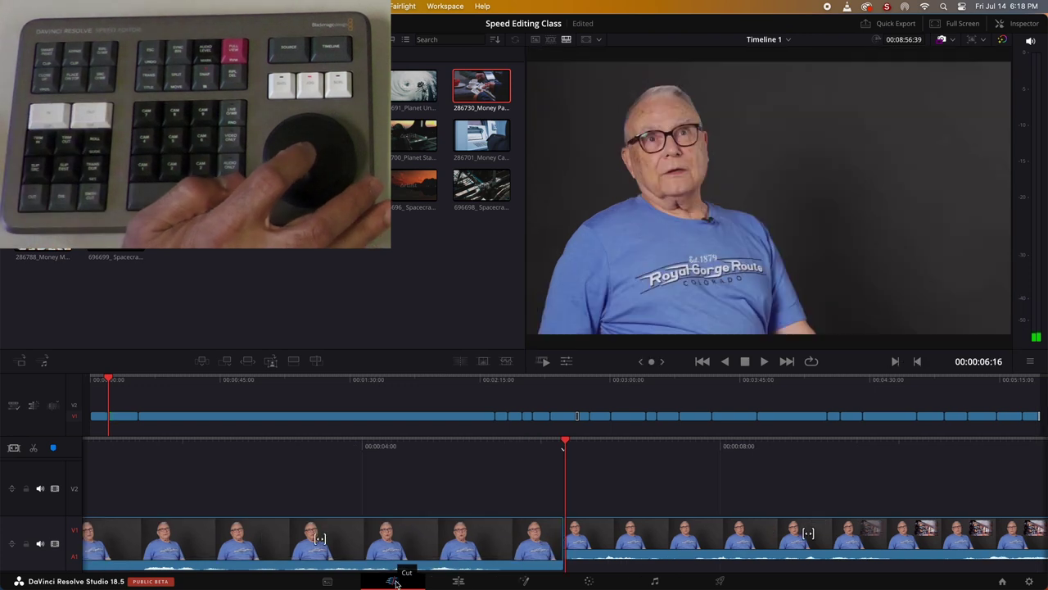
Step: Jog back before the trimmed interview edit and play across it repeatedly to examine the jump cut
{"action": "key", "text": "Left"}
{"action": "key", "text": "Left"}
{"action": "key", "text": "Left"}
{"action": "key", "text": "Left"}
{"action": "key", "text": "Left"}
{"action": "key", "text": "Left"}
{"action": "key", "text": "Left"}
{"action": "key", "text": "Left"}
{"action": "key", "text": "Left"}
{"action": "key", "text": "Left"}
{"action": "key", "text": "Left"}
{"action": "key", "text": "Left"}
{"action": "key", "text": "Left"}
{"action": "key", "text": "Left"}
{"action": "key", "text": "Left"}
{"action": "key", "text": "Left"}
{"action": "key", "text": "Left"}
{"action": "key", "text": "Left"}
{"action": "key", "text": "Left"}
{"action": "key", "text": "Left"}
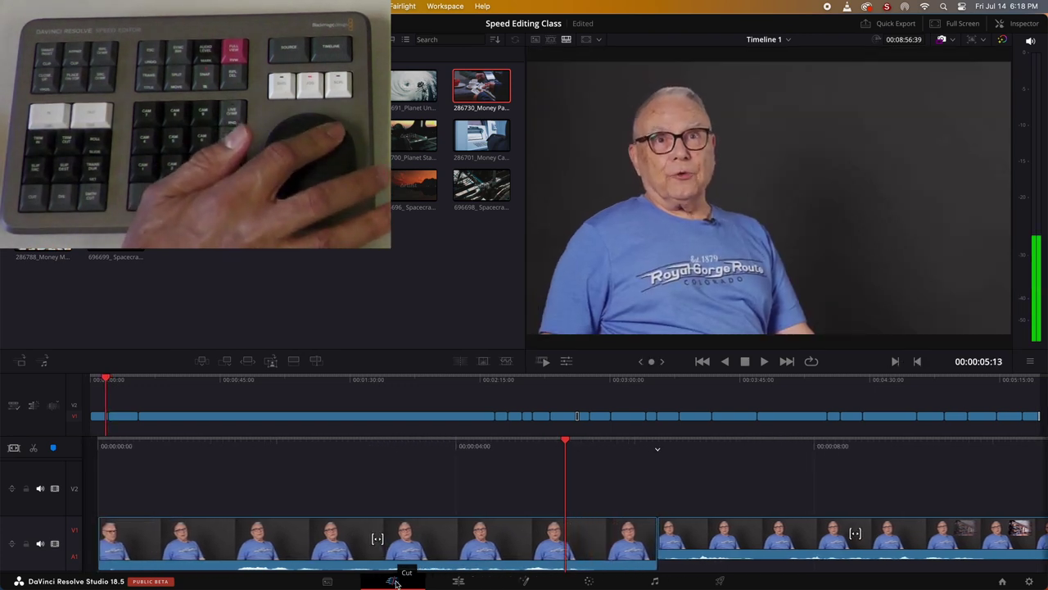
{"action": "key", "text": "Right"}
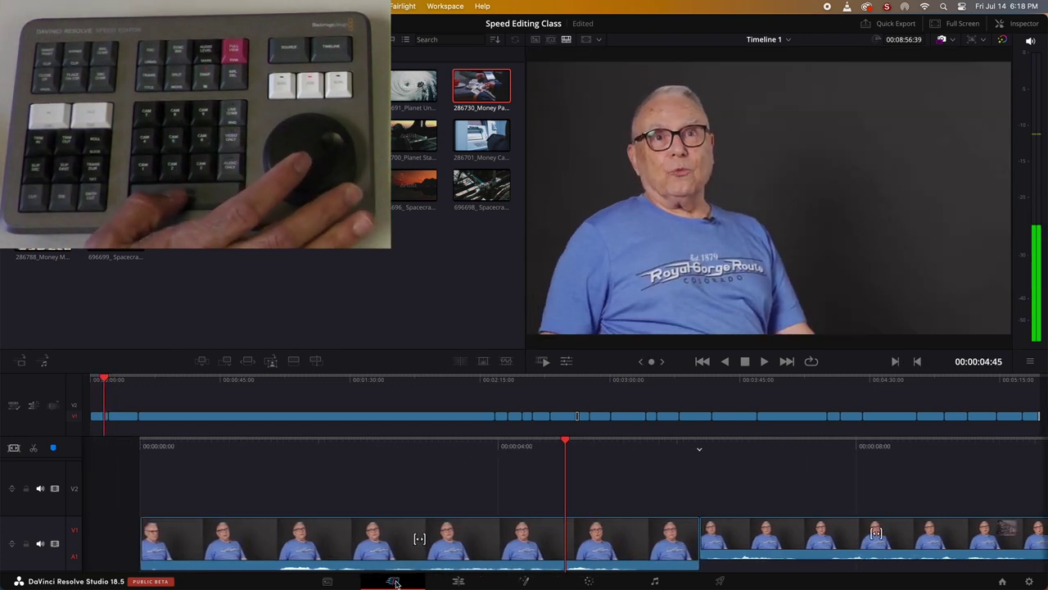
{"action": "key", "text": "space"}
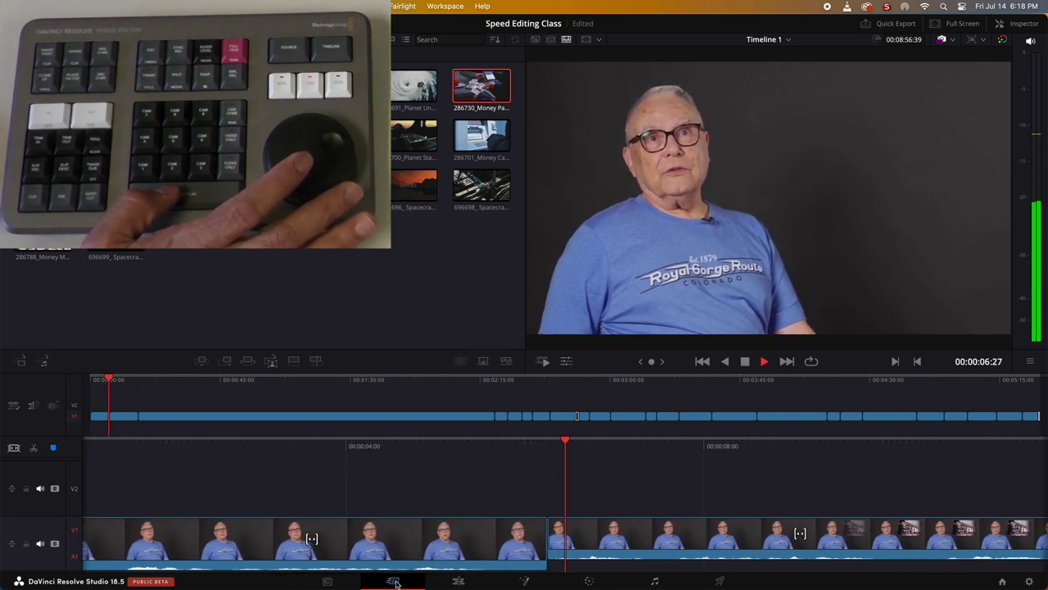
{"action": "key", "text": "space"}
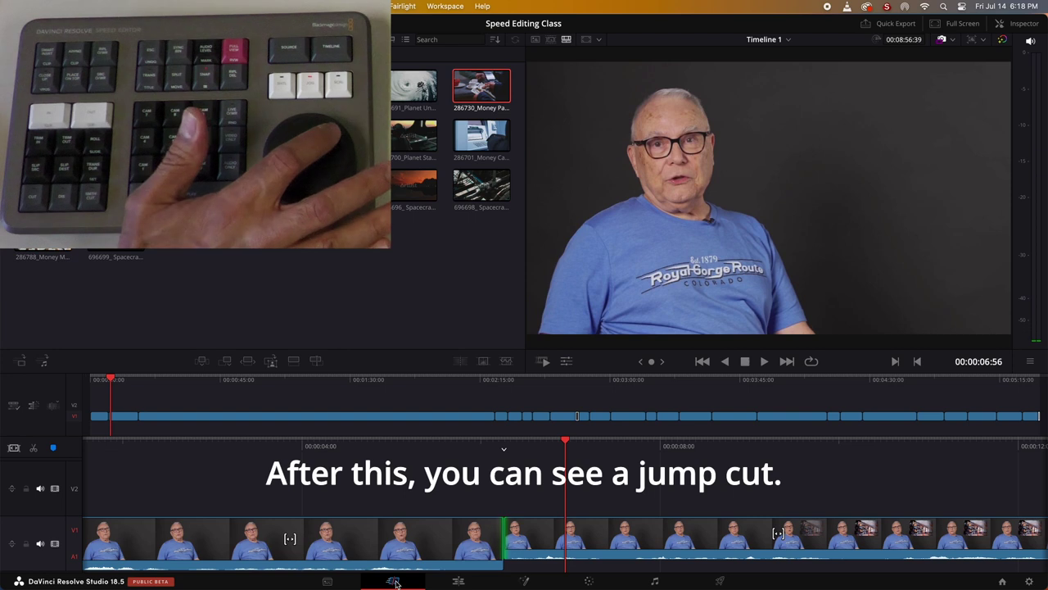
{"action": "key", "text": "Left"}
{"action": "key", "text": "Left"}
{"action": "key", "text": "Left"}
{"action": "key", "text": "Left"}
{"action": "key", "text": "Left"}
{"action": "key", "text": "Left"}
{"action": "key", "text": "Left"}
{"action": "key", "text": "Left"}
{"action": "key", "text": "Left"}
{"action": "key", "text": "Left"}
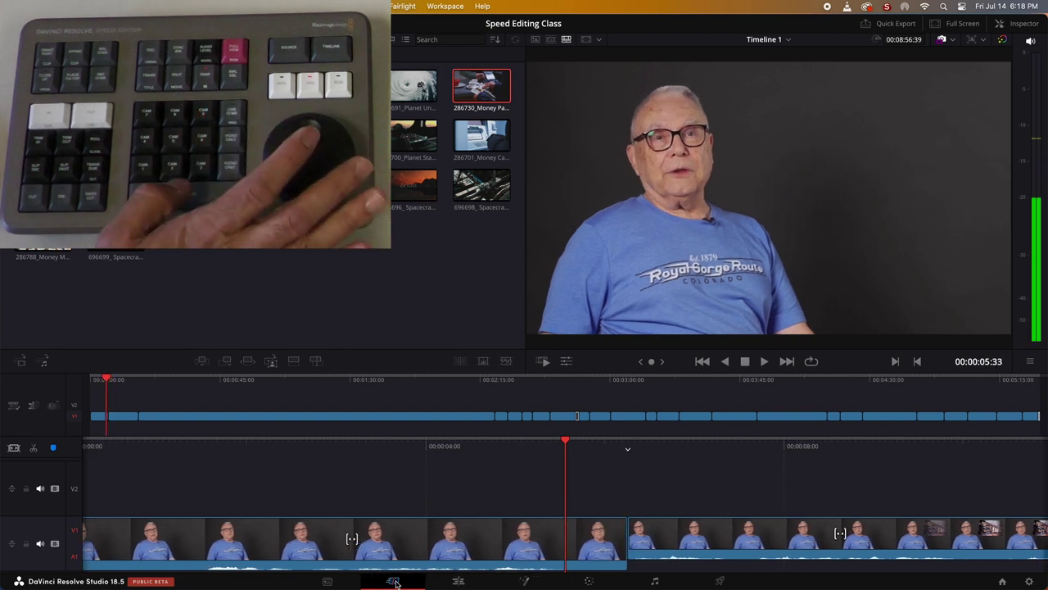
{"action": "key", "text": "space"}
{"action": "key", "text": "space"}
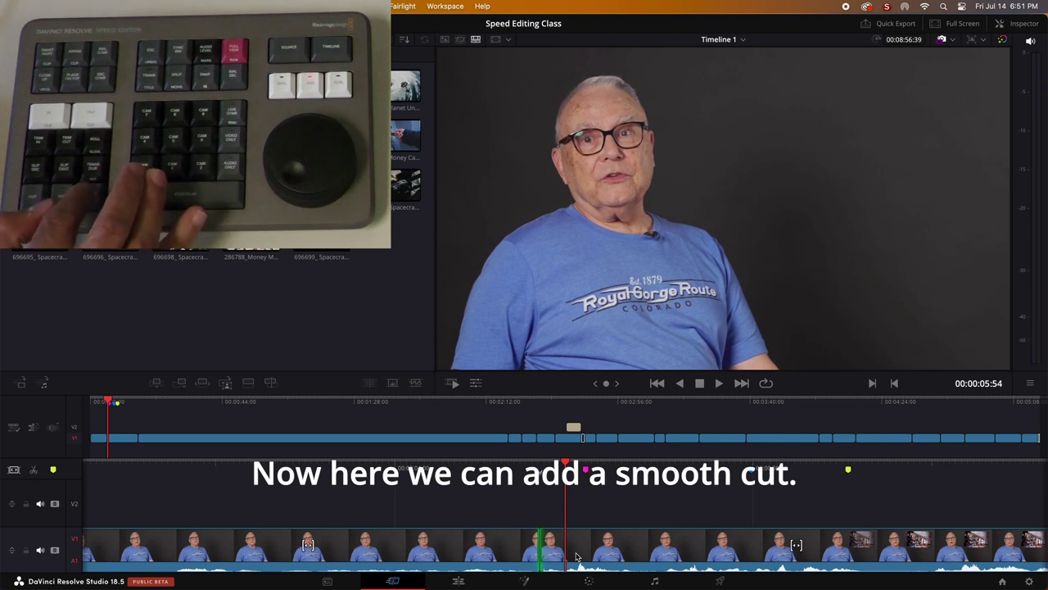
Step: Add a Smooth Cut between the first two interview clips, shorten it to 00:11, and play across it
{"action": "key", "text": "shift+backslash"}
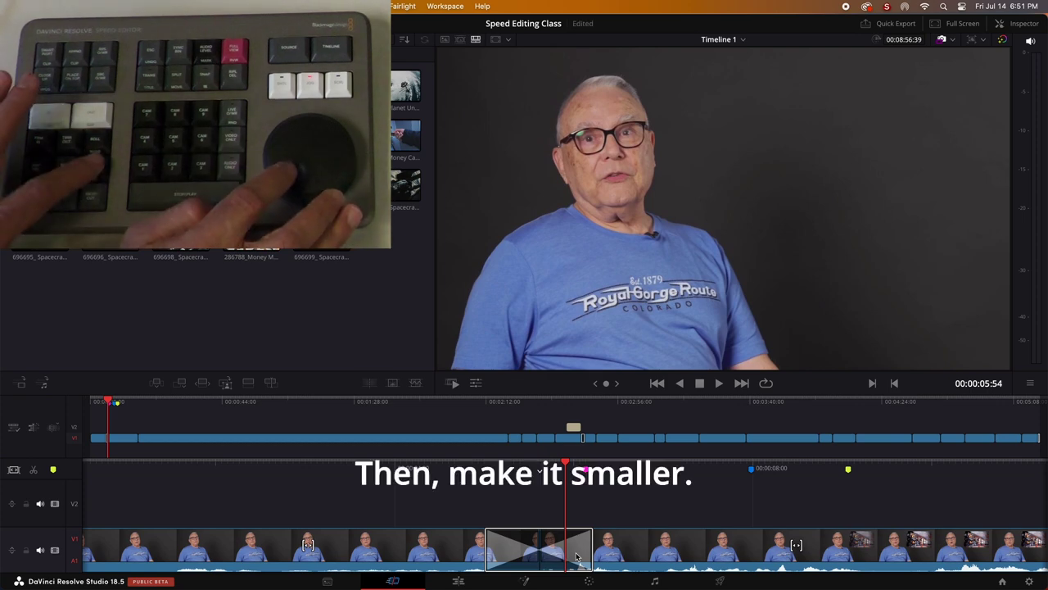
{"action": "scroll", "coordinate": [575, 556], "scroll_direction": "down", "scroll_amount": 10}
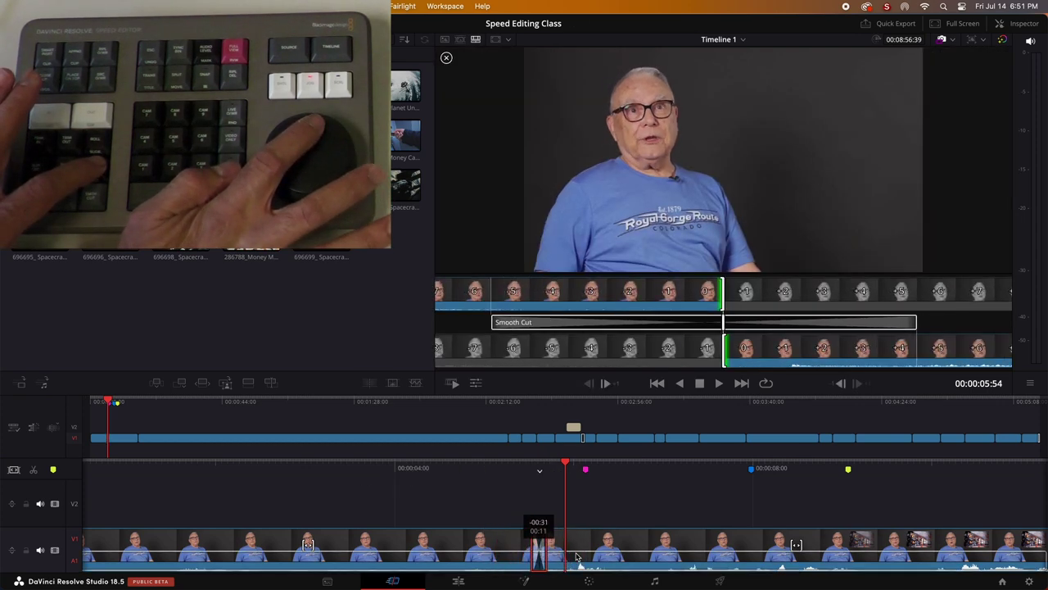
{"action": "key", "text": "space"}
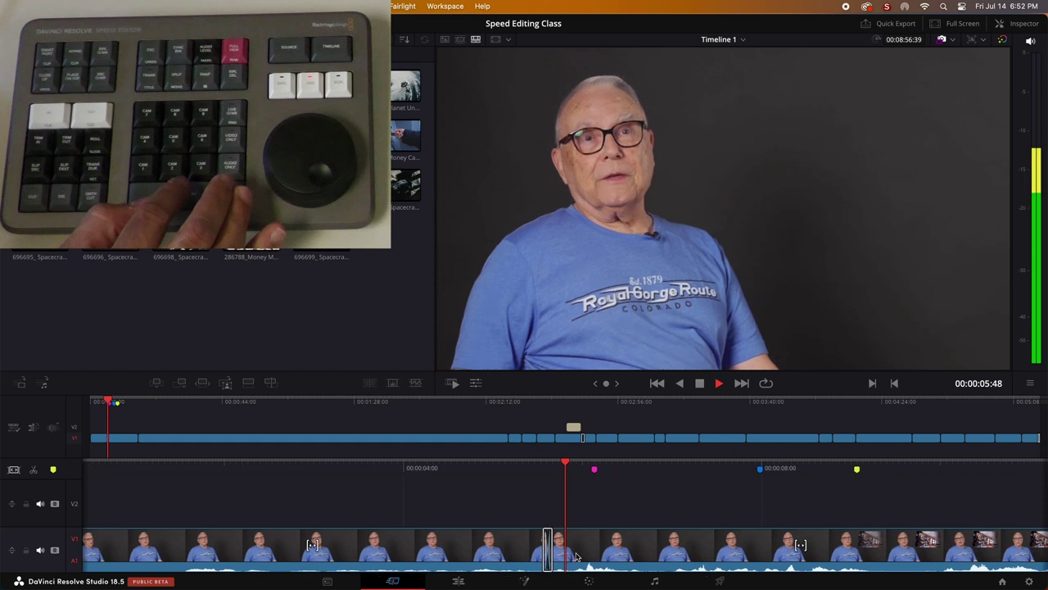
{"action": "key", "text": "space"}
{"action": "scroll", "coordinate": [575, 557], "scroll_direction": "up", "scroll_amount": 10}
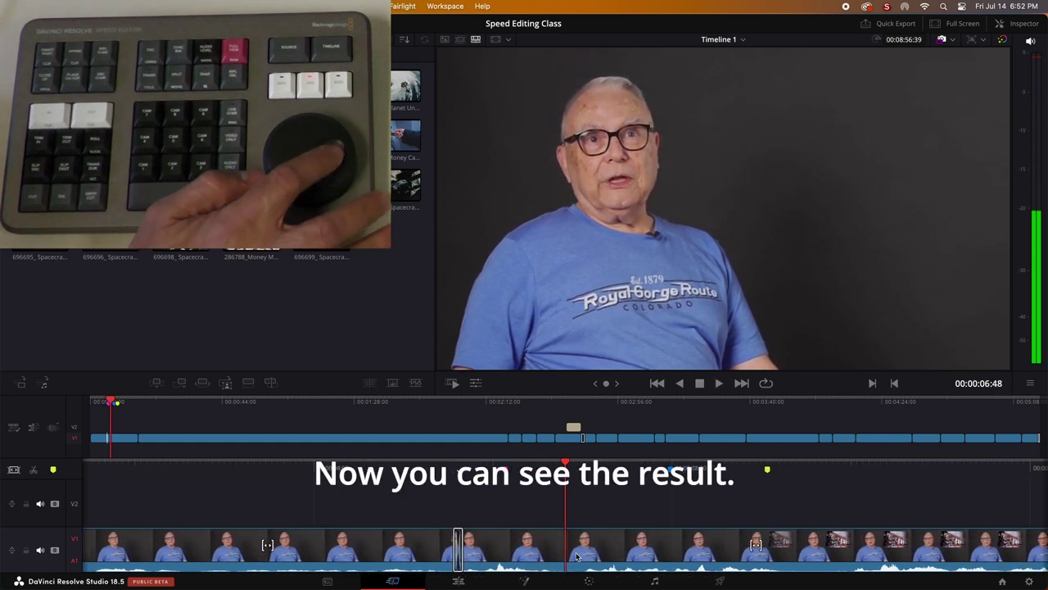
{"action": "scroll", "coordinate": [576, 557], "scroll_direction": "up", "scroll_amount": 10}
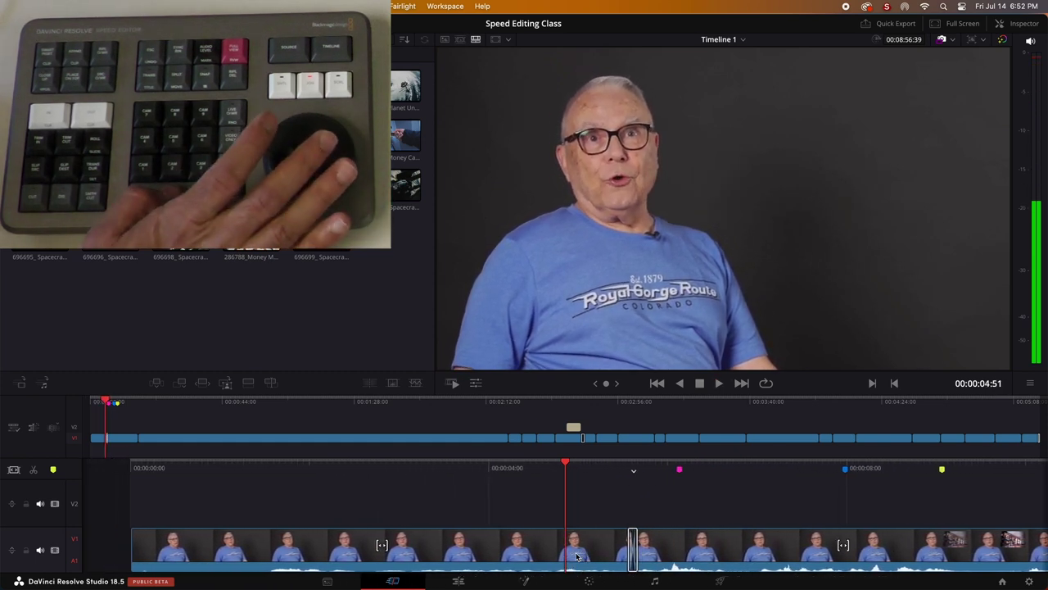
{"action": "key", "text": "space"}
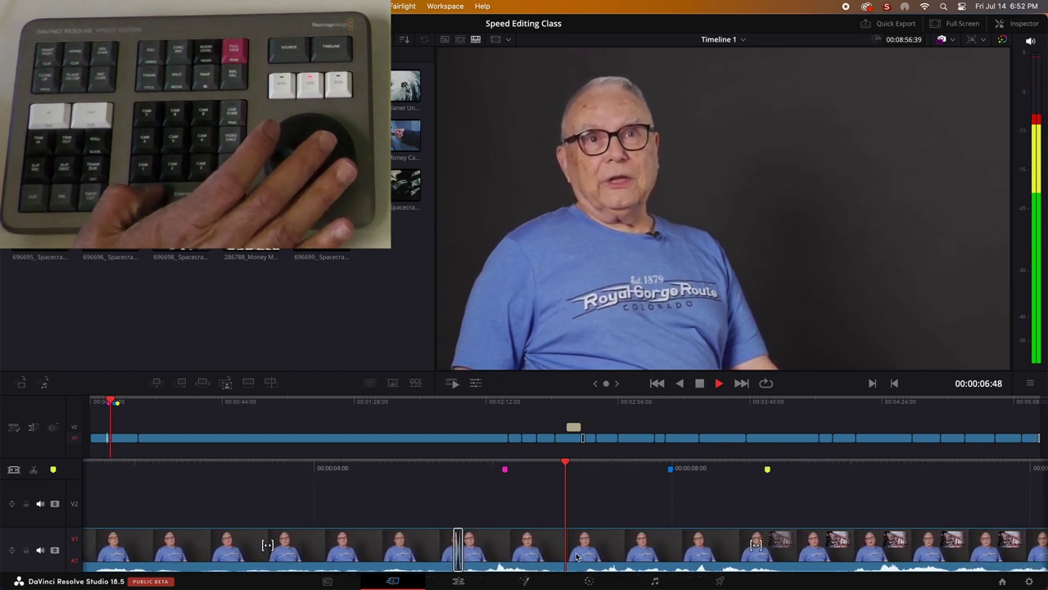
{"action": "key", "text": "space"}
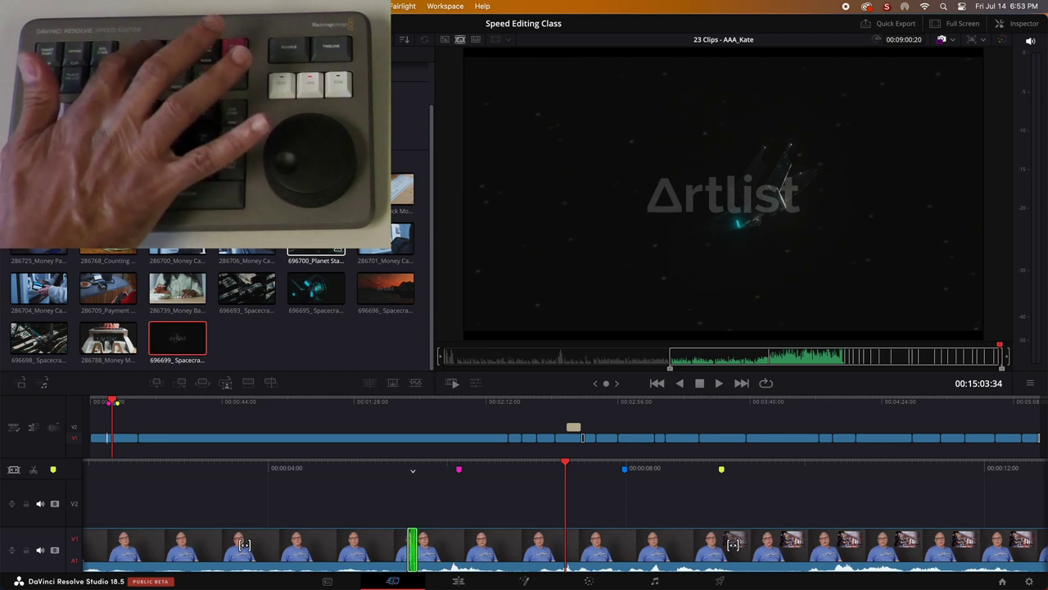
Step: Return to the timeline and undo the Smooth Cut's duration change and its addition at the interview edit
{"action": "key", "text": "Escape"}
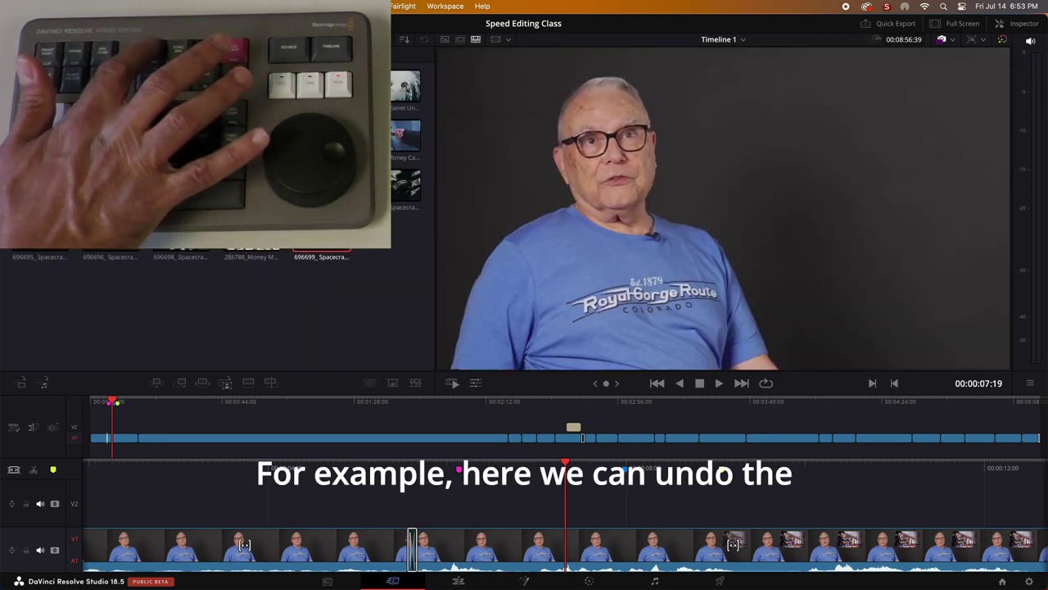
{"action": "key", "text": "super+z"}
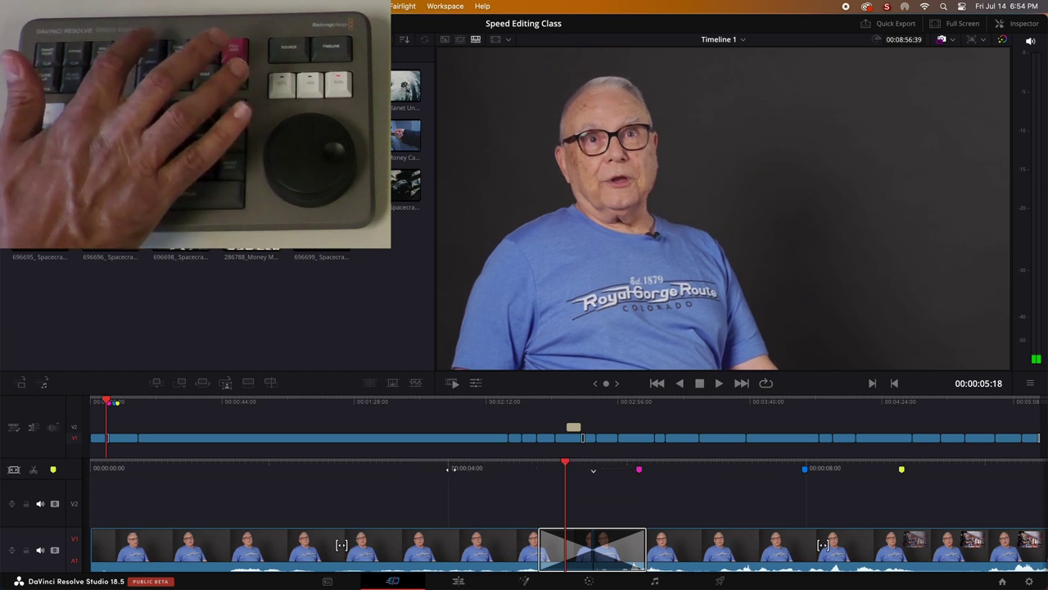
{"action": "key", "text": "super+z"}
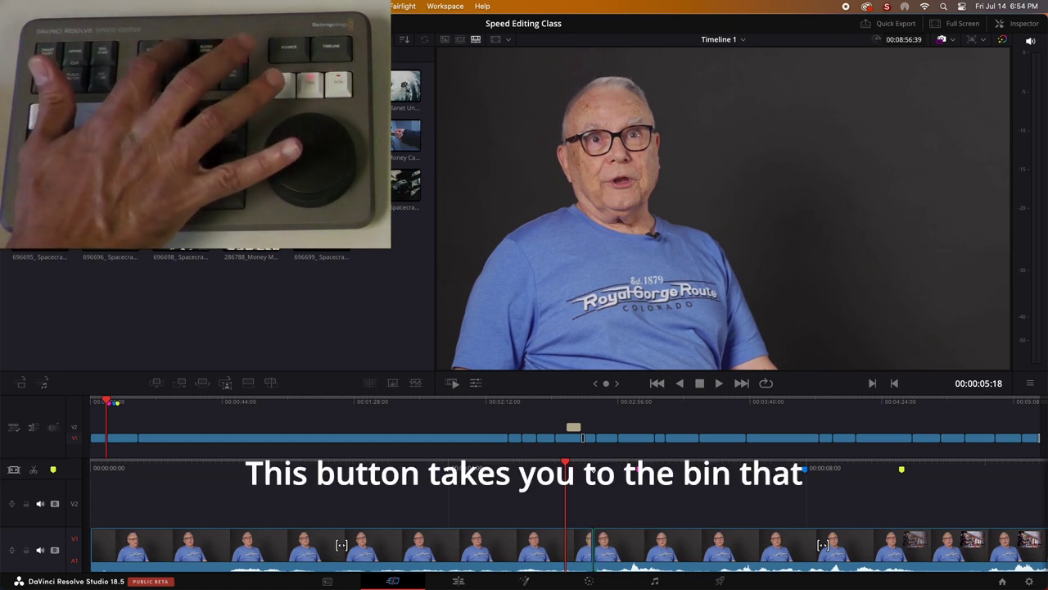
Step: View the synced clips in the Sync Bin, return to the timeline, and adjust the first interview clip's audio level
{"action": "key", "text": "s"}
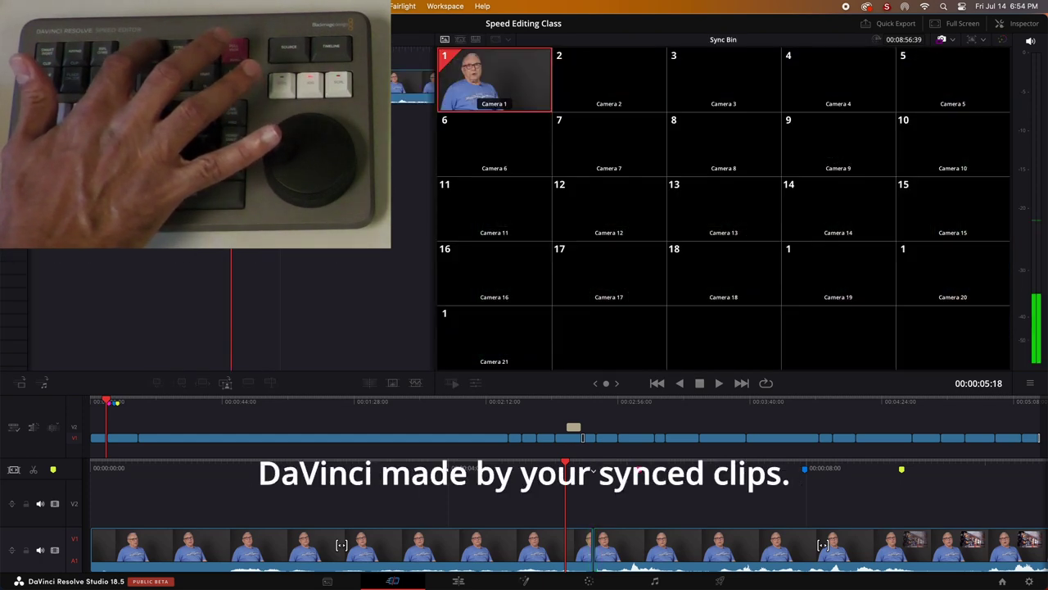
{"action": "key", "text": "Escape"}
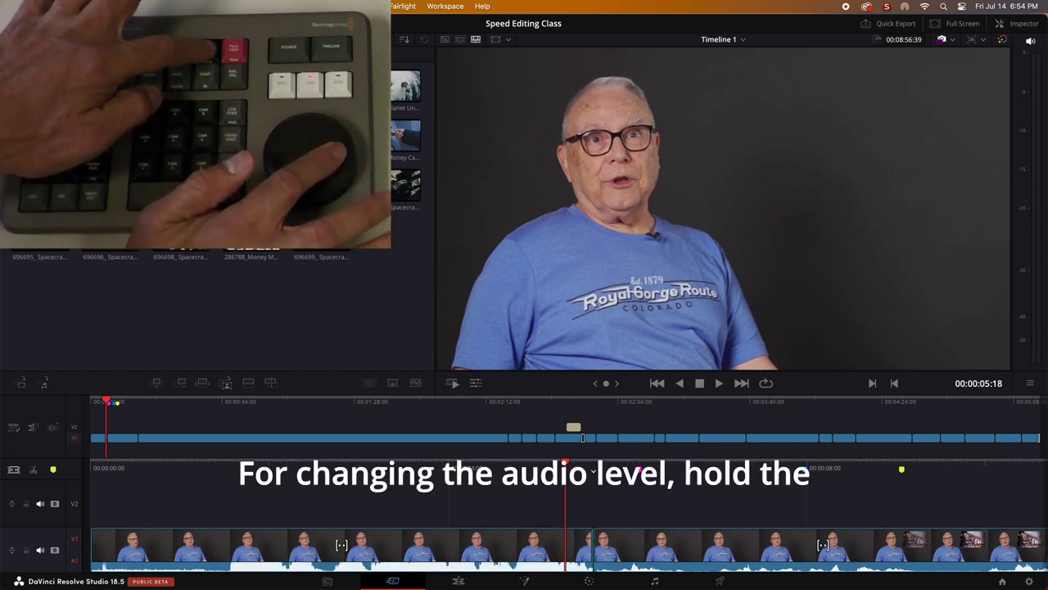
{"action": "key", "text": "super+alt+minus"}
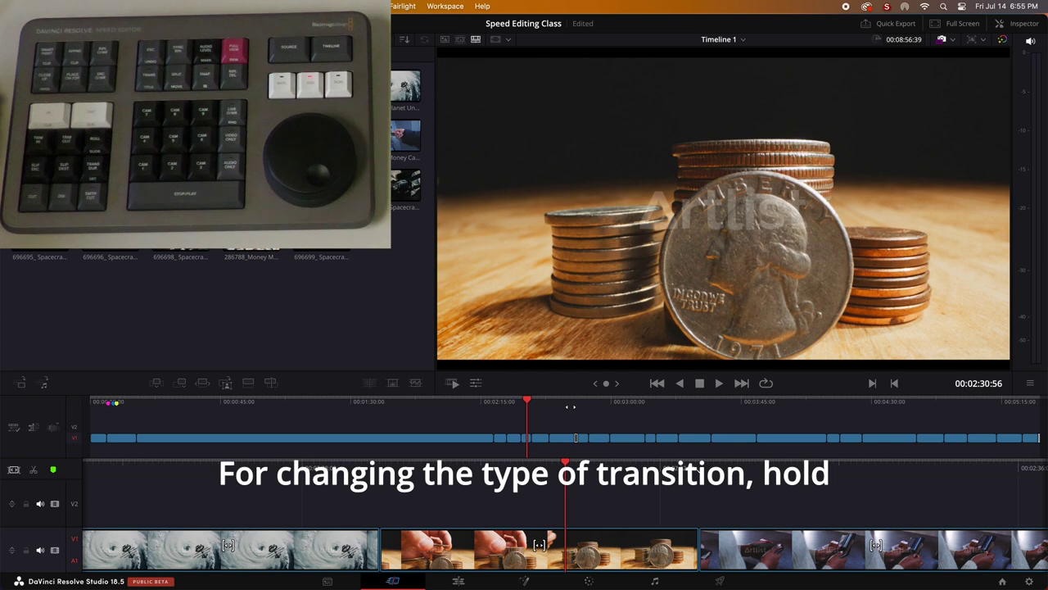
Step: Move the playhead to 00:02:46:59 and change the transition type between the white spaceship and red planet clips
{"action": "left_click", "coordinate": [574, 400]}
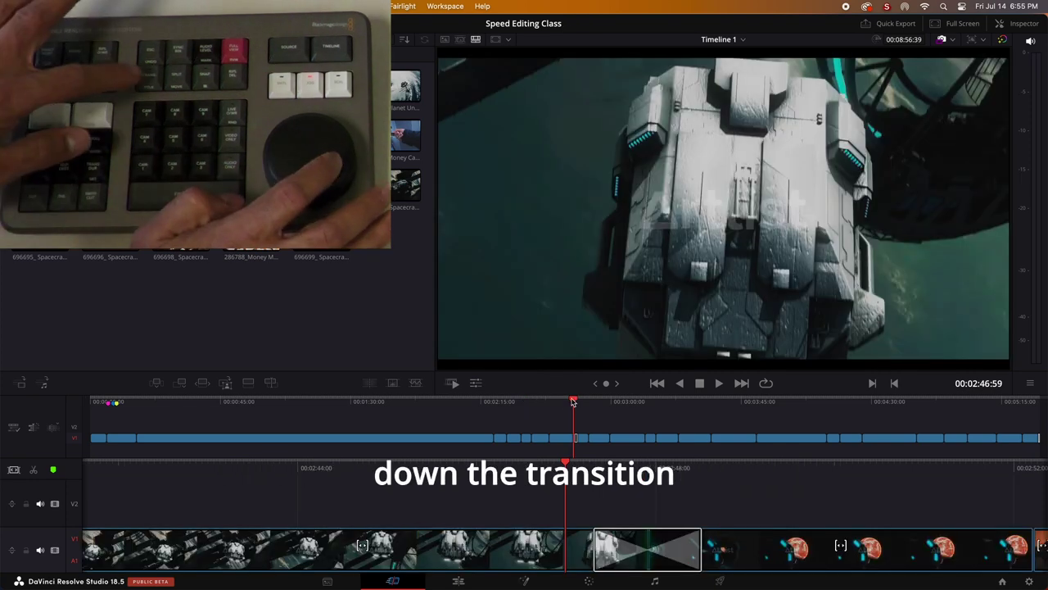
{"action": "key", "text": "super+t"}
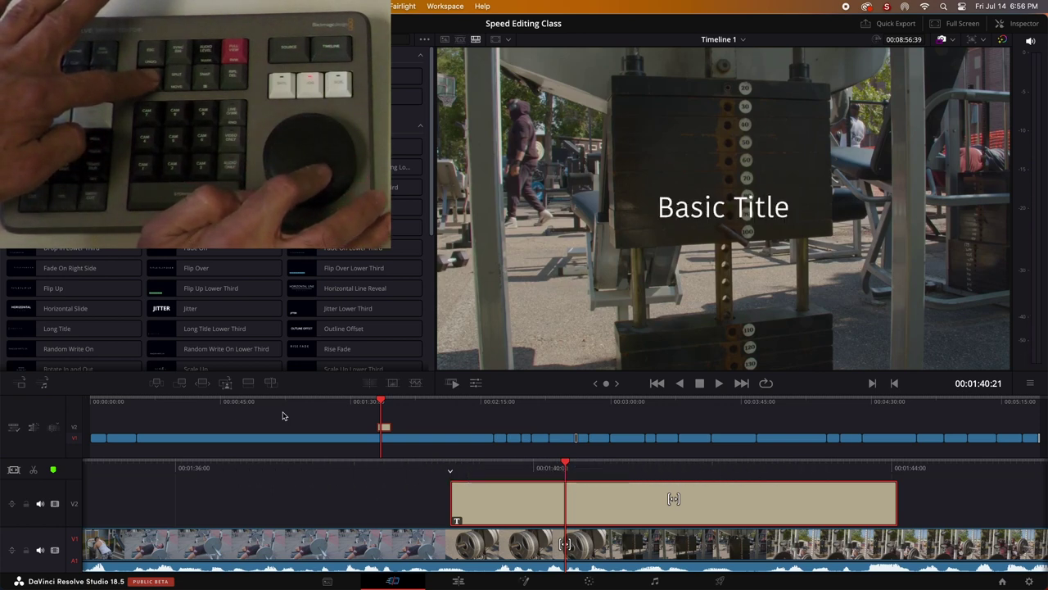
Step: Delete the Basic Title from V2 and split the gym clip on V1 at 00:01:40:21
{"action": "key", "text": "Delete"}
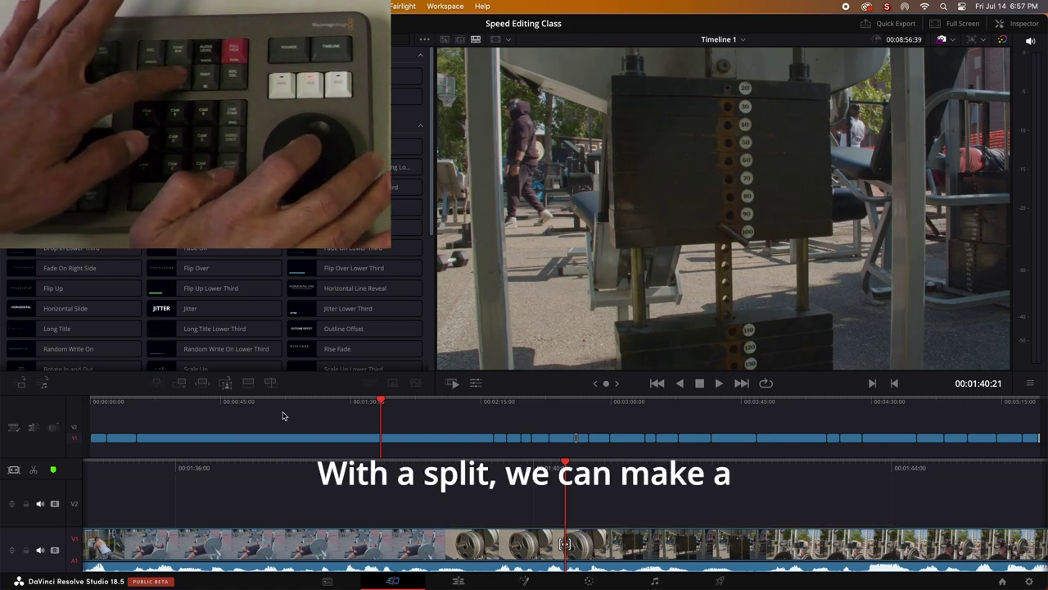
{"action": "key", "text": "super+b"}
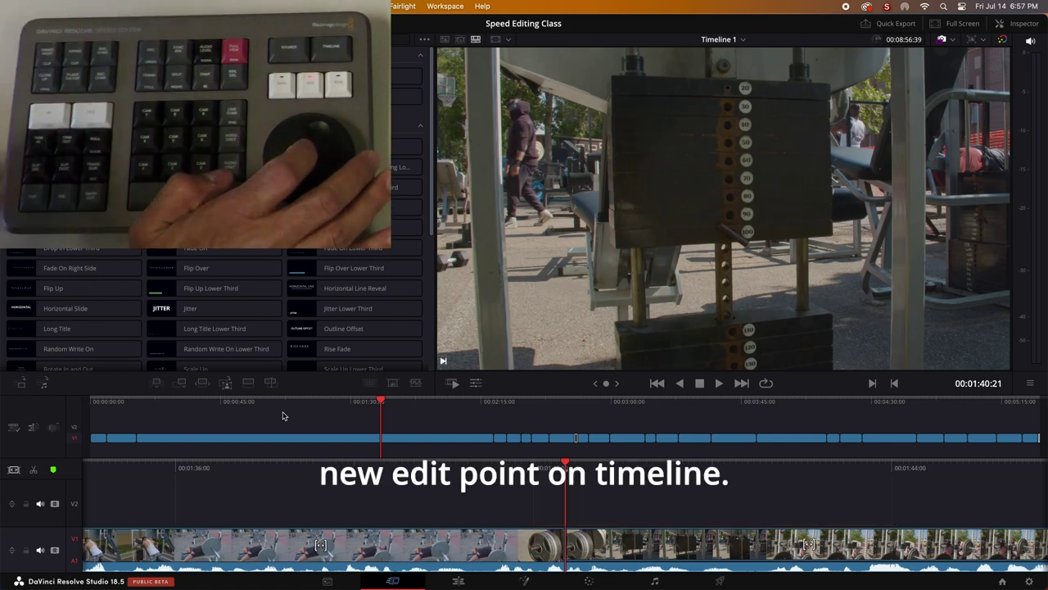
Step: Jog back and forth across the new split in the gym clip to check the edit point
{"action": "key", "text": "Left"}
{"action": "key", "text": "Left"}
{"action": "key", "text": "Left"}
{"action": "key", "text": "Left"}
{"action": "key", "text": "Left"}
{"action": "key", "text": "Left"}
{"action": "key", "text": "Left"}
{"action": "key", "text": "Left"}
{"action": "key", "text": "Left"}
{"action": "key", "text": "Left"}
{"action": "key", "text": "Left"}
{"action": "key", "text": "Left"}
{"action": "key", "text": "Left"}
{"action": "key", "text": "Left"}
{"action": "key", "text": "Left"}
{"action": "key", "text": "Left"}
{"action": "key", "text": "Left"}
{"action": "key", "text": "Left"}
{"action": "key", "text": "Right"}
{"action": "key", "text": "Right"}
{"action": "key", "text": "Right"}
{"action": "key", "text": "Right"}
{"action": "key", "text": "Right"}
{"action": "key", "text": "Right"}
{"action": "key", "text": "Right"}
{"action": "key", "text": "Right"}
{"action": "key", "text": "Right"}
{"action": "key", "text": "Right"}
{"action": "key", "text": "Right"}
{"action": "key", "text": "Right"}
{"action": "key", "text": "Right"}
{"action": "key", "text": "Right"}
{"action": "key", "text": "Right"}
{"action": "key", "text": "Right"}
{"action": "key", "text": "Right"}
{"action": "key", "text": "Right"}
{"action": "key", "text": "Right"}
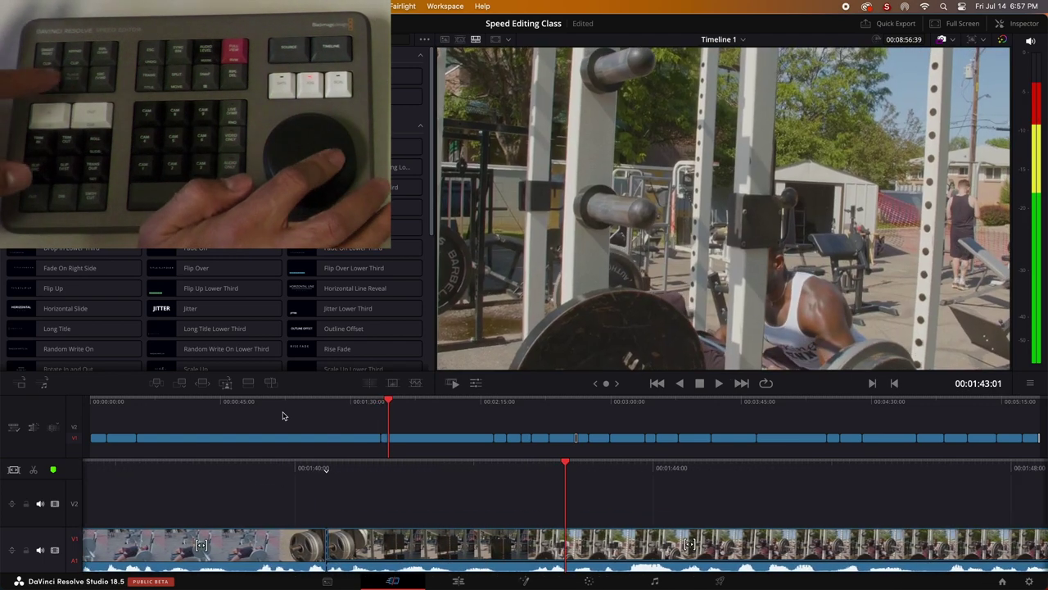
Step: Move the stacked coins clip at 00:02:30:20 along V1 to directly before the dark Artlist clip near 00:03:12
{"action": "key", "text": "Left"}
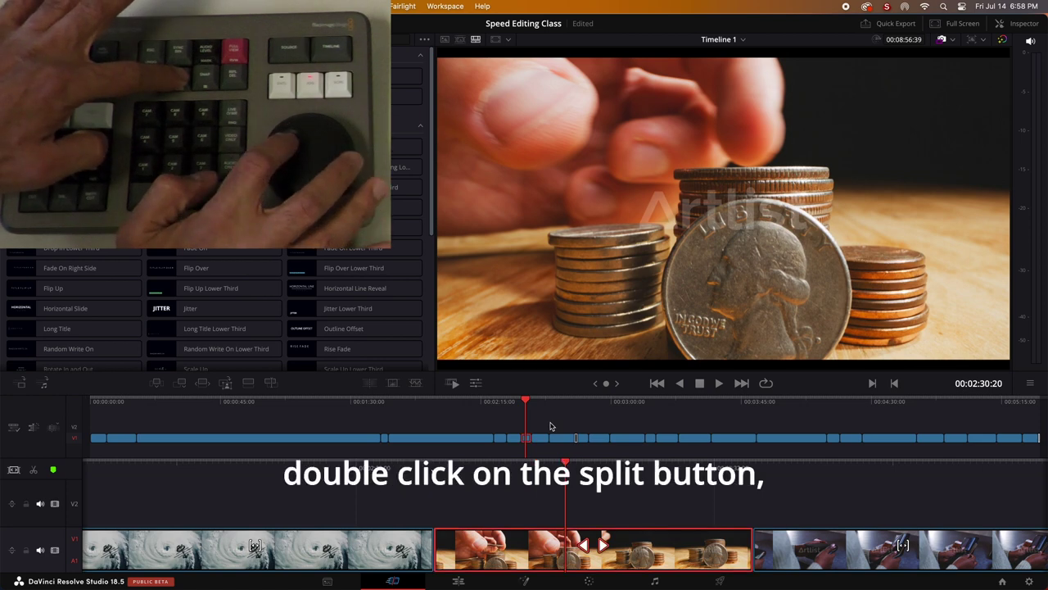
{"action": "key", "text": "super+shift+period"}
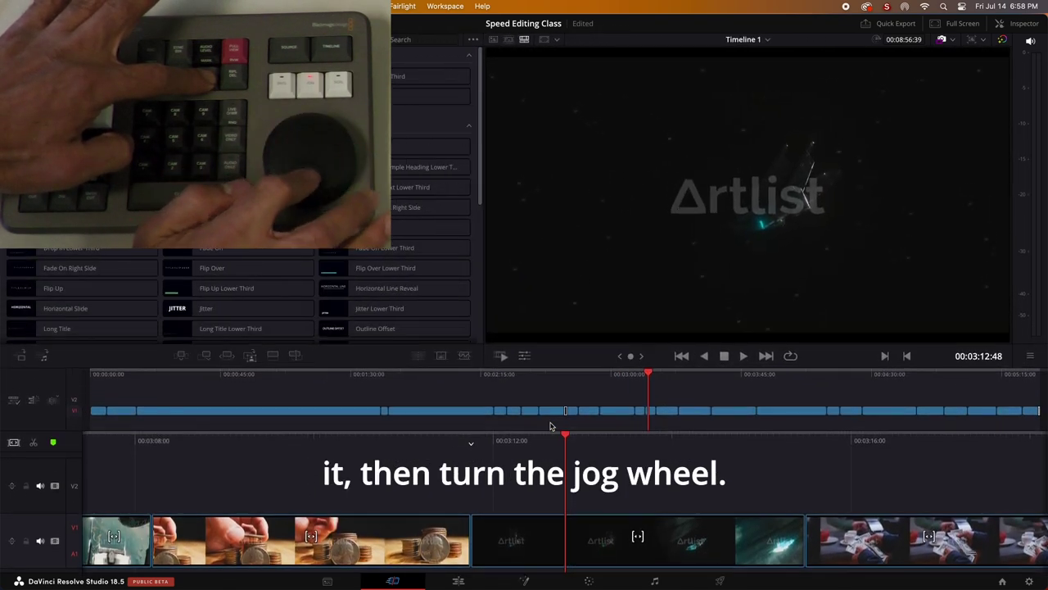
Step: Select the dark Artlist clip at 00:03:12:57 on V1 and ripple delete it
{"action": "left_click", "coordinate": [653, 435]}
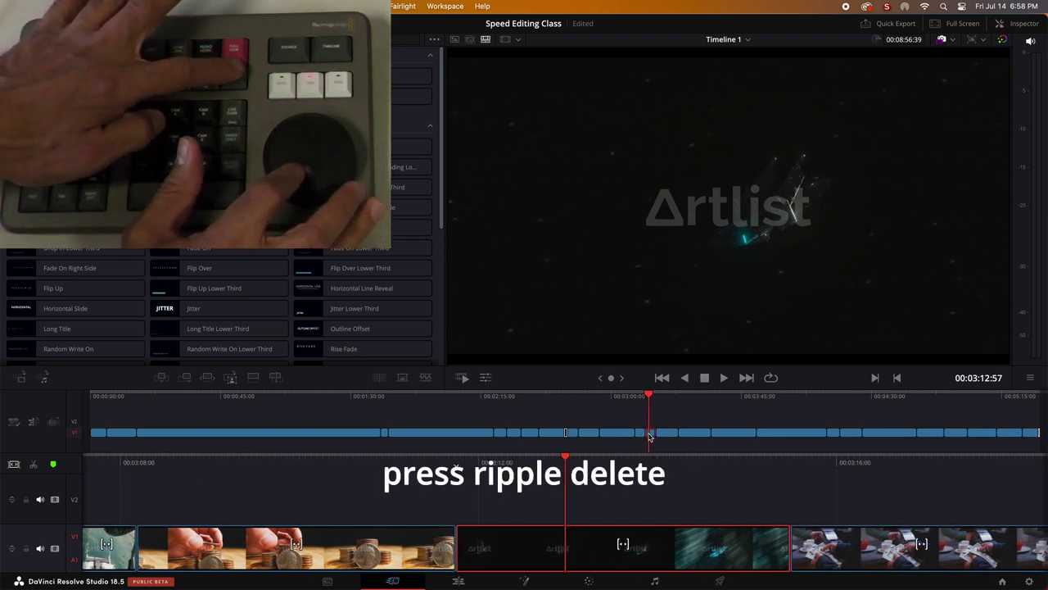
{"action": "key", "text": "Delete"}
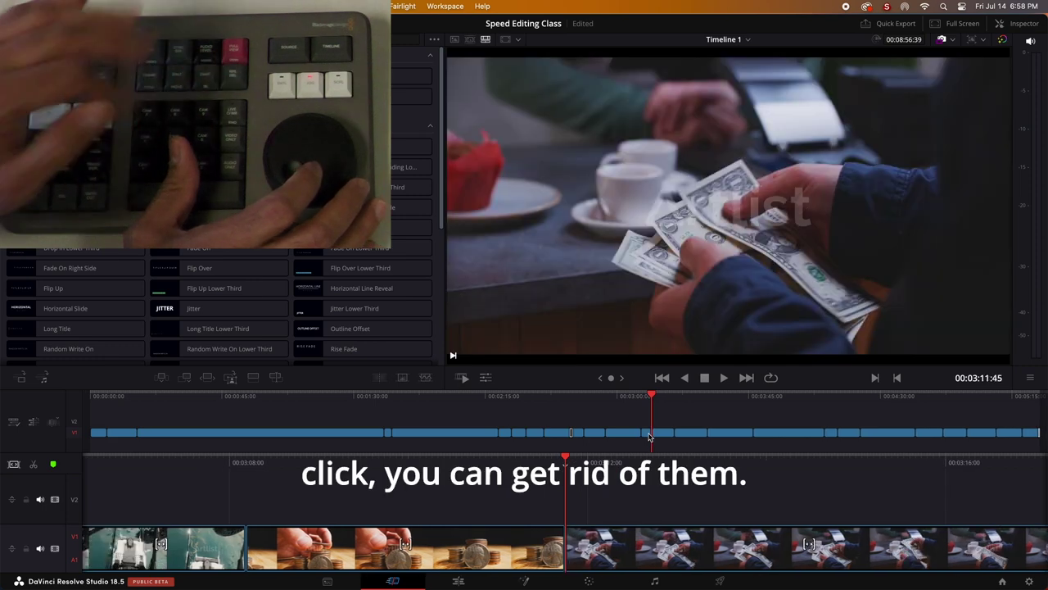